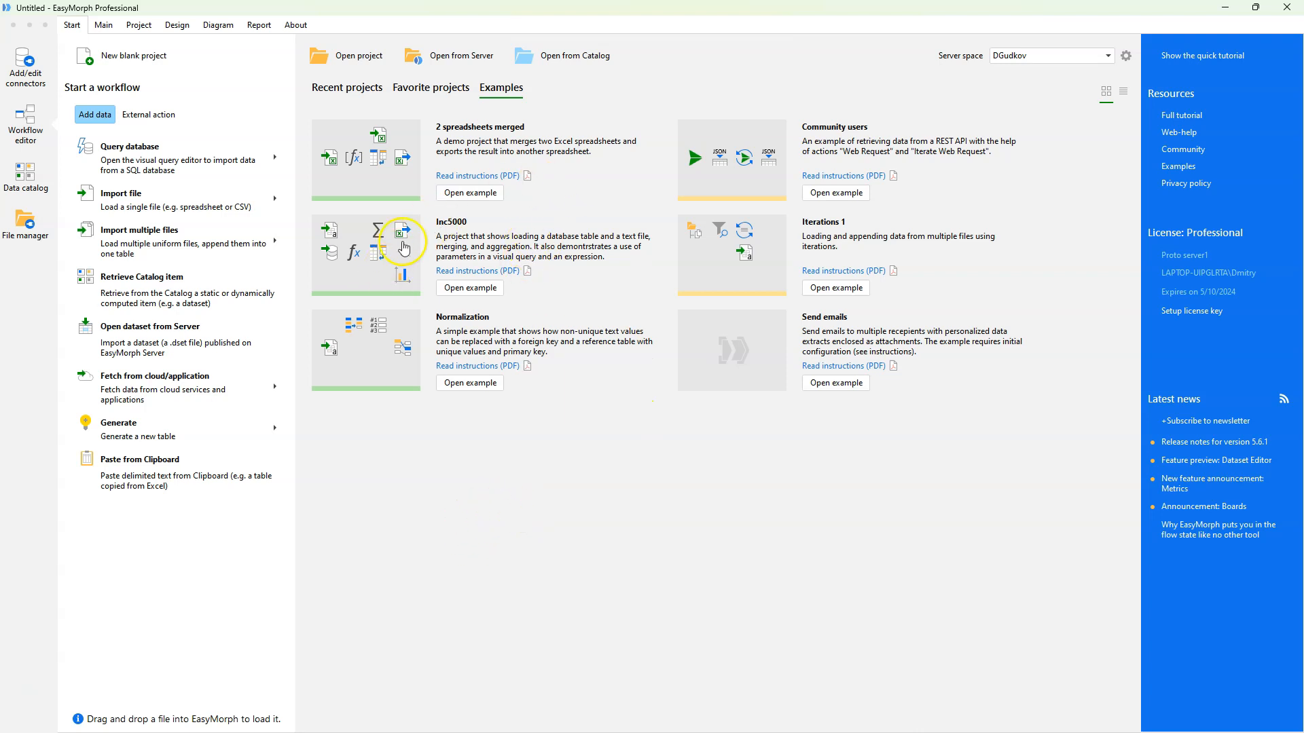
- Open the Inc5000 example project without saving the changes to the current project
click(502, 91)
click(356, 277)
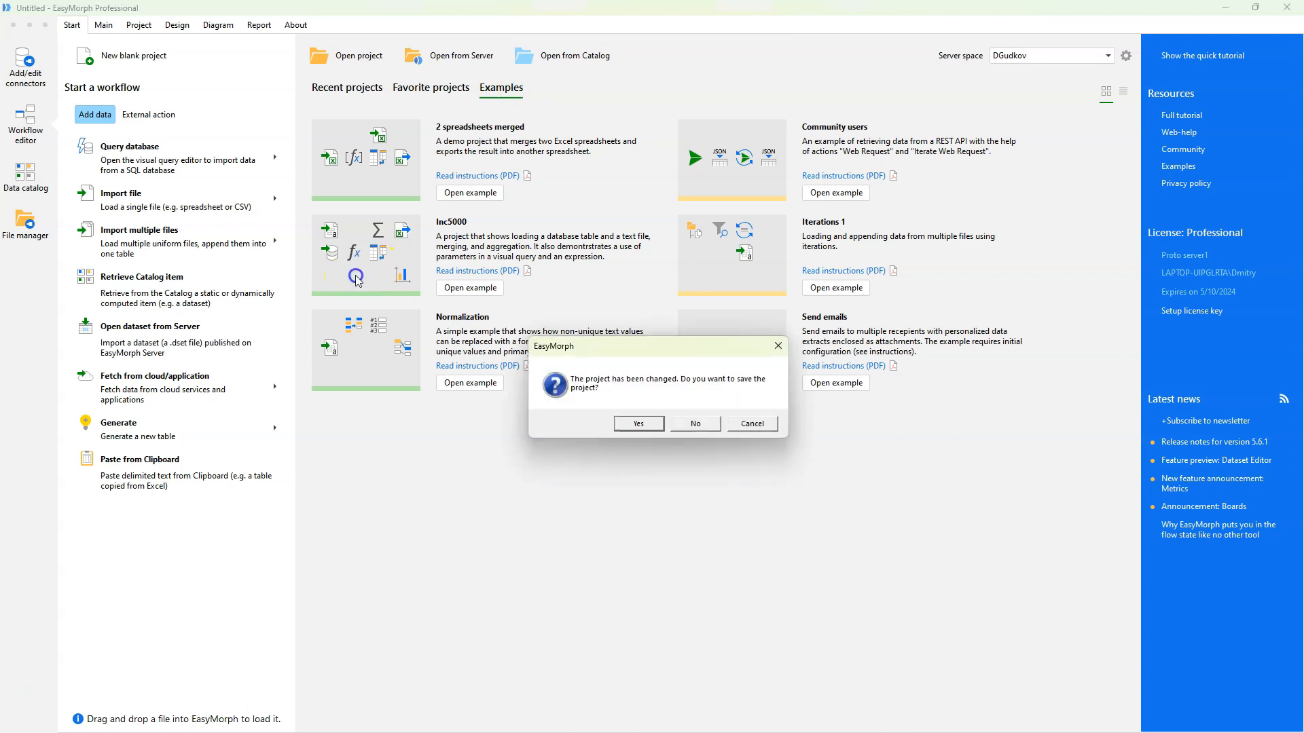
click(694, 423)
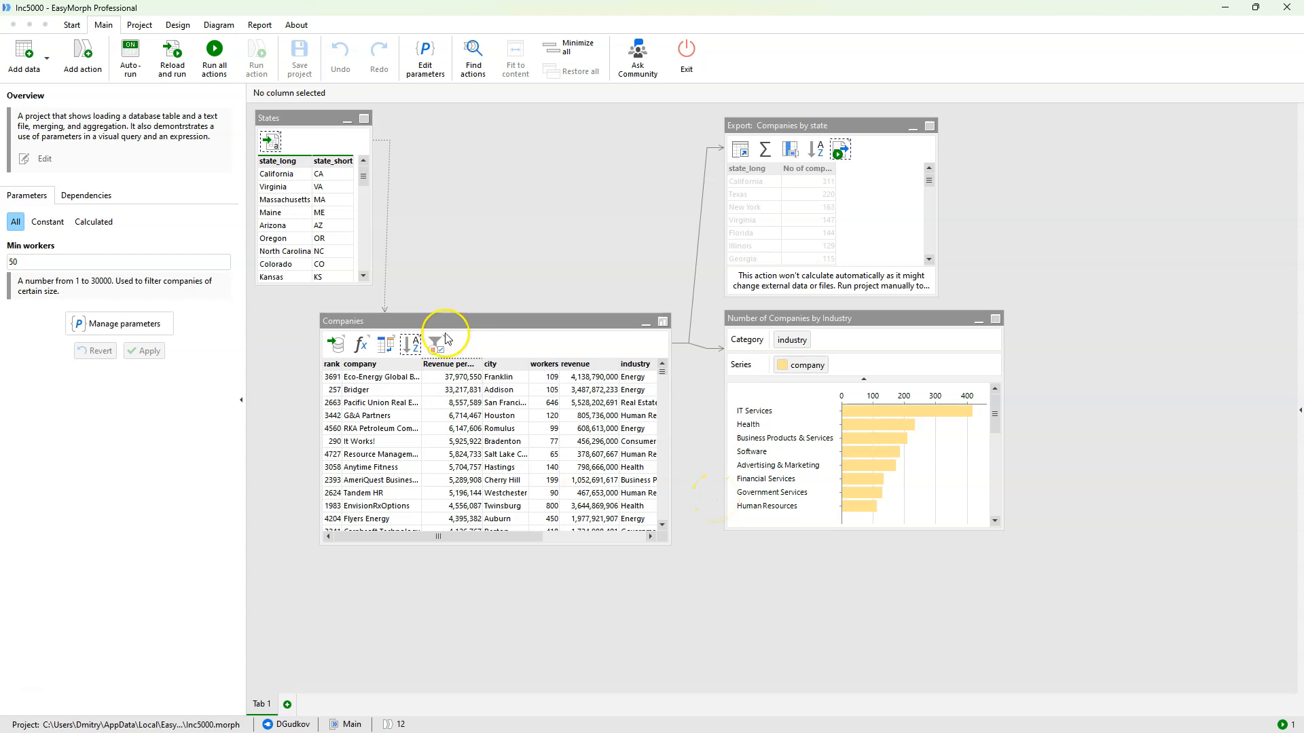
- Publish the output of the Companies table's Sort action to the current server space as a dataset named Companies
click(410, 344)
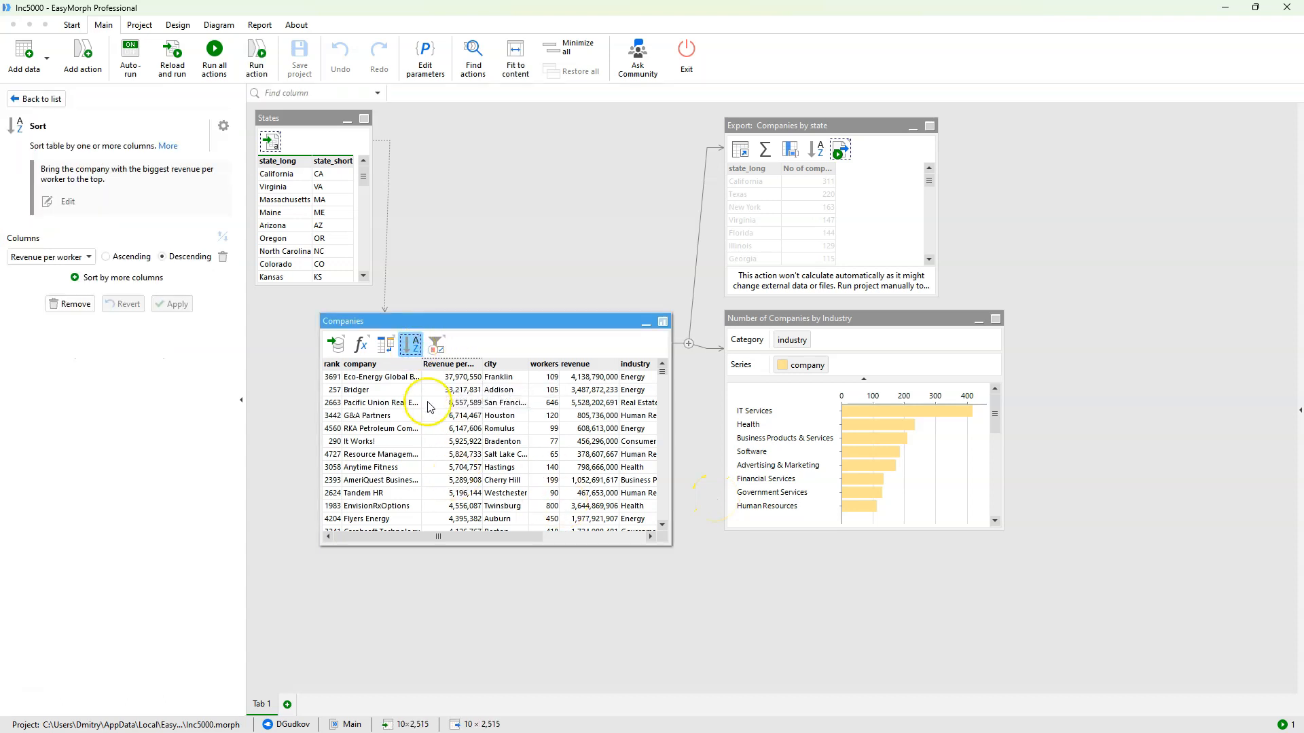
click(385, 344)
click(410, 344)
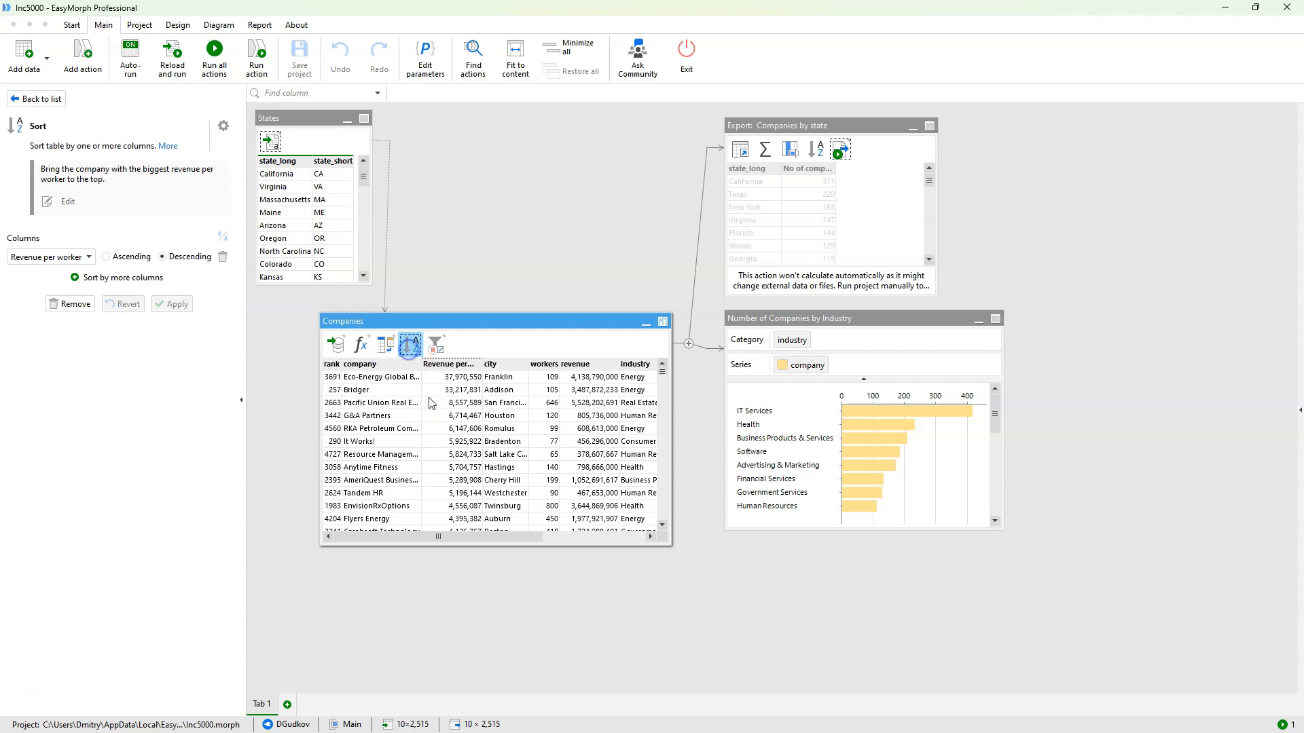
right_click(410, 345)
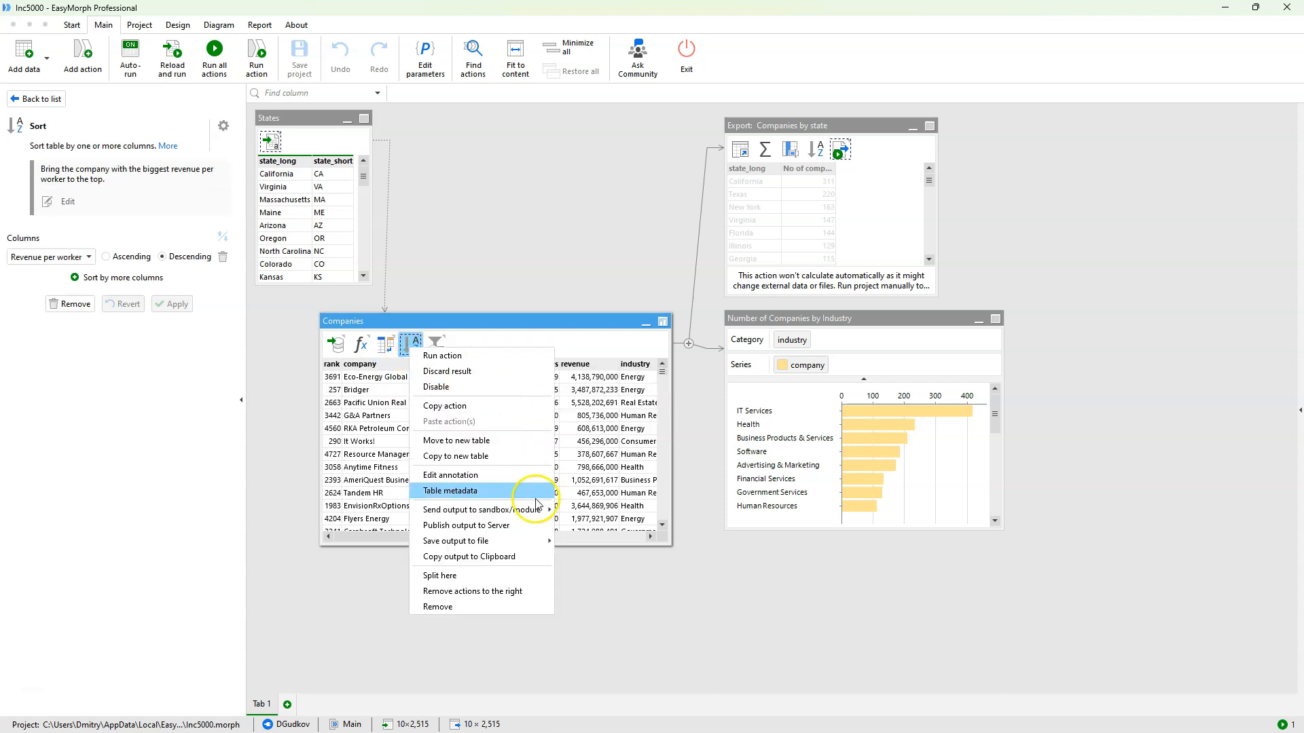
click(469, 526)
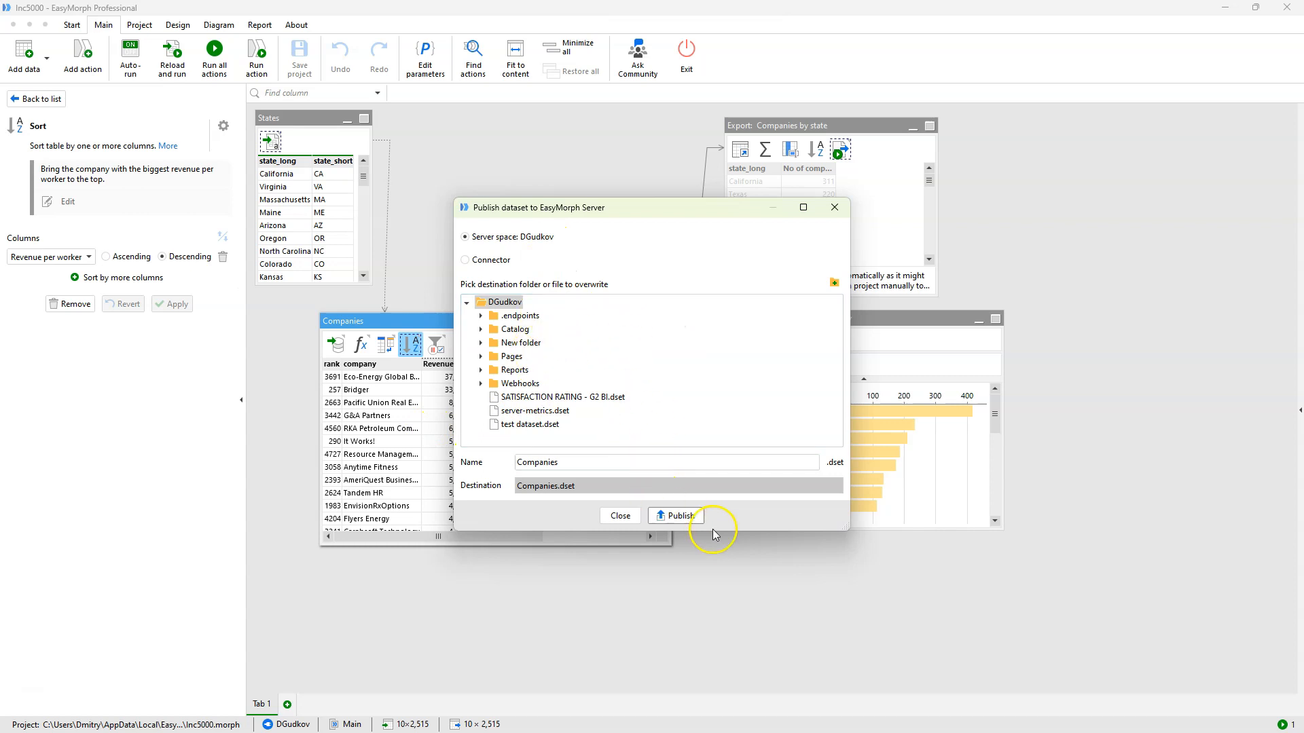
click(679, 516)
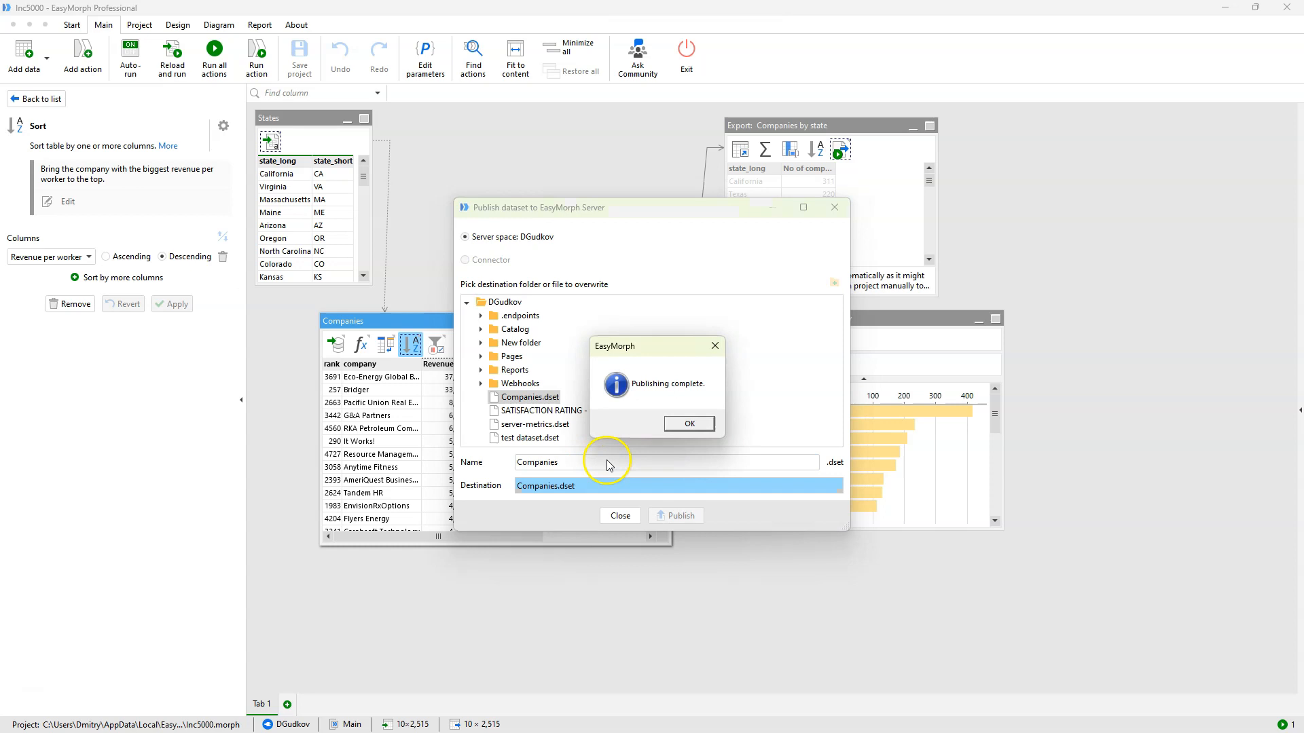
click(686, 425)
- Start a new project and load Companies.dset into it from EasyMorph Server, received as a server file
click(139, 24)
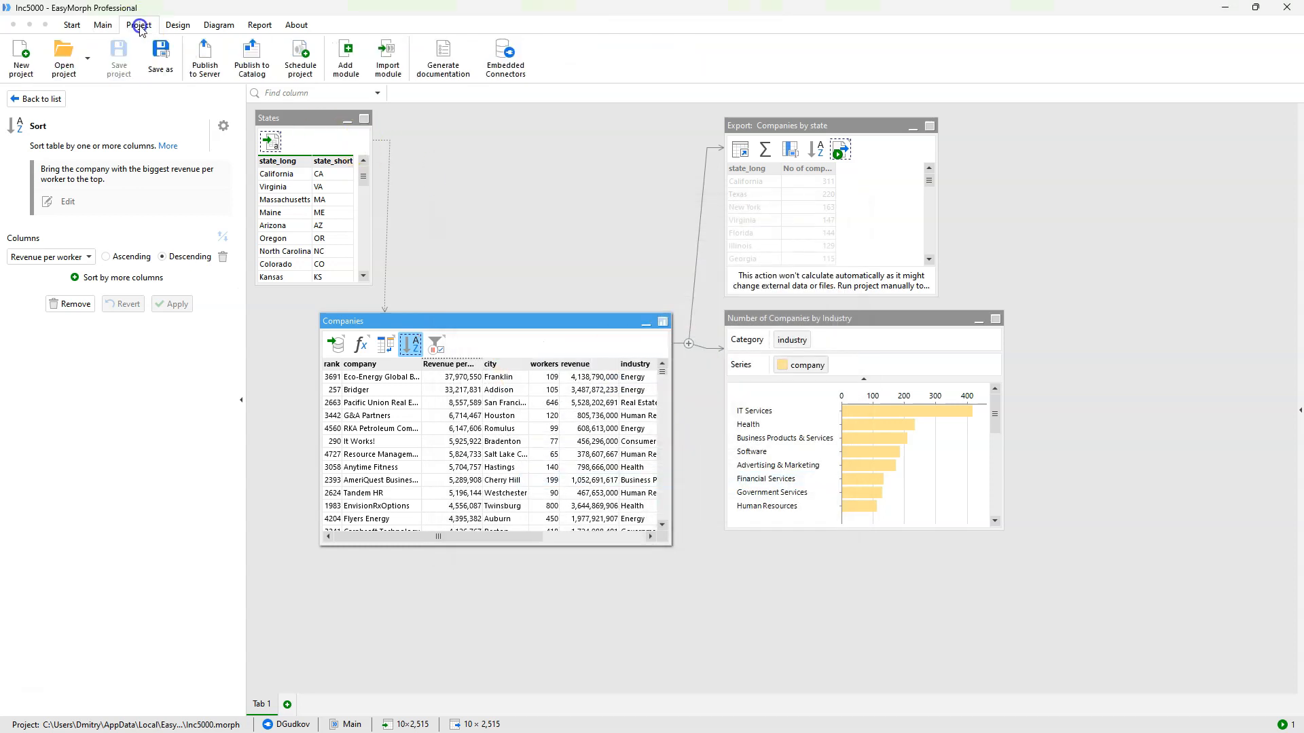
click(22, 68)
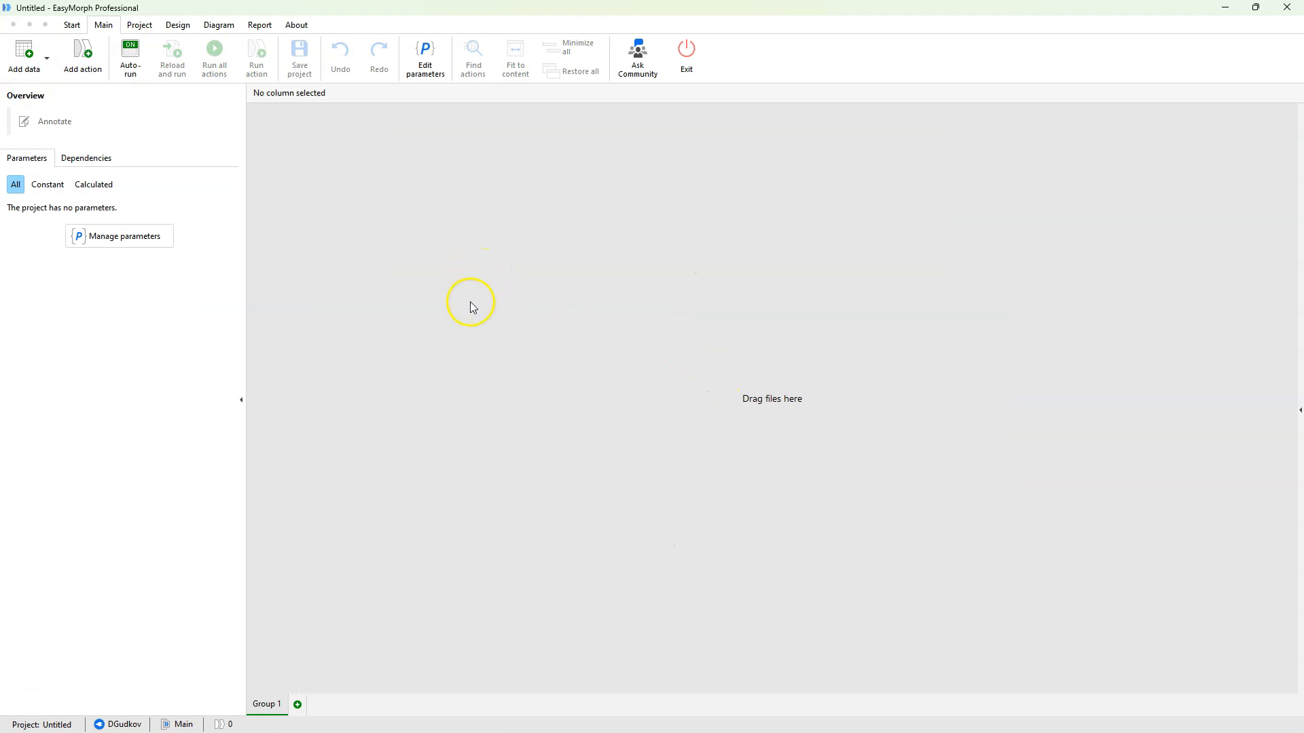
click(49, 71)
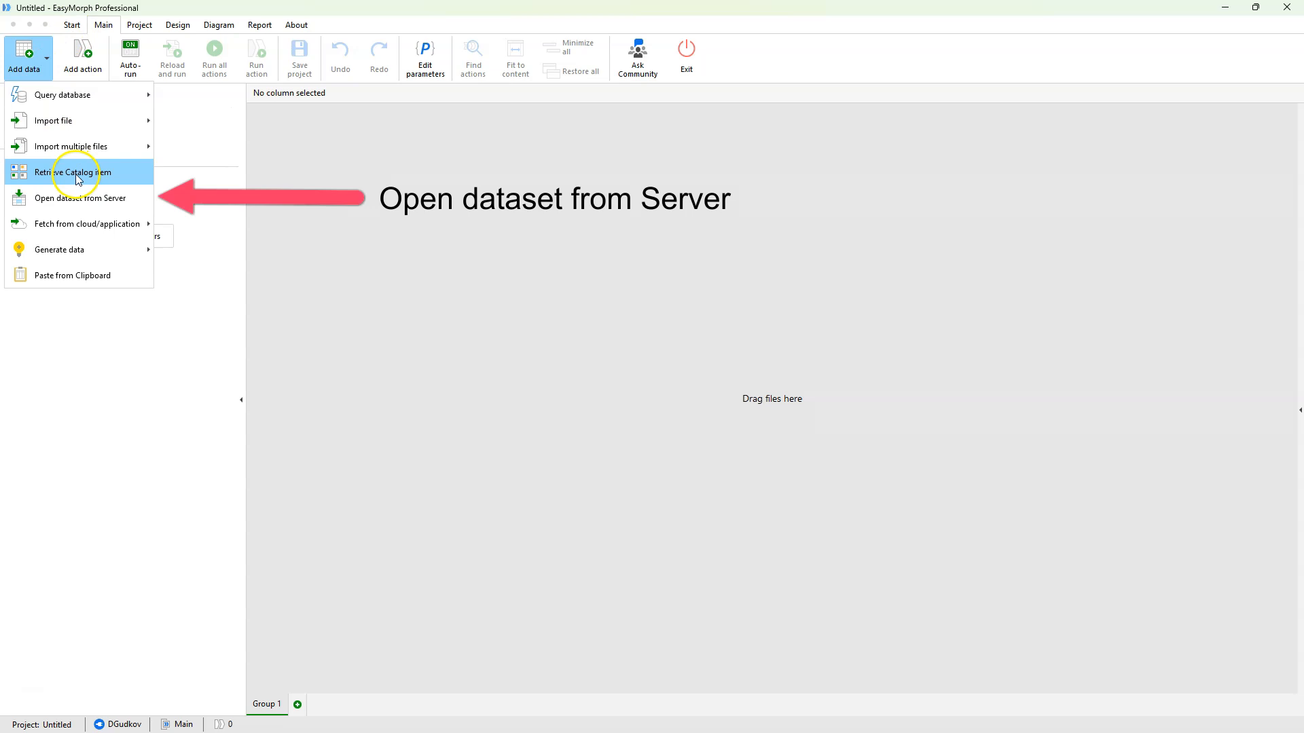
click(68, 197)
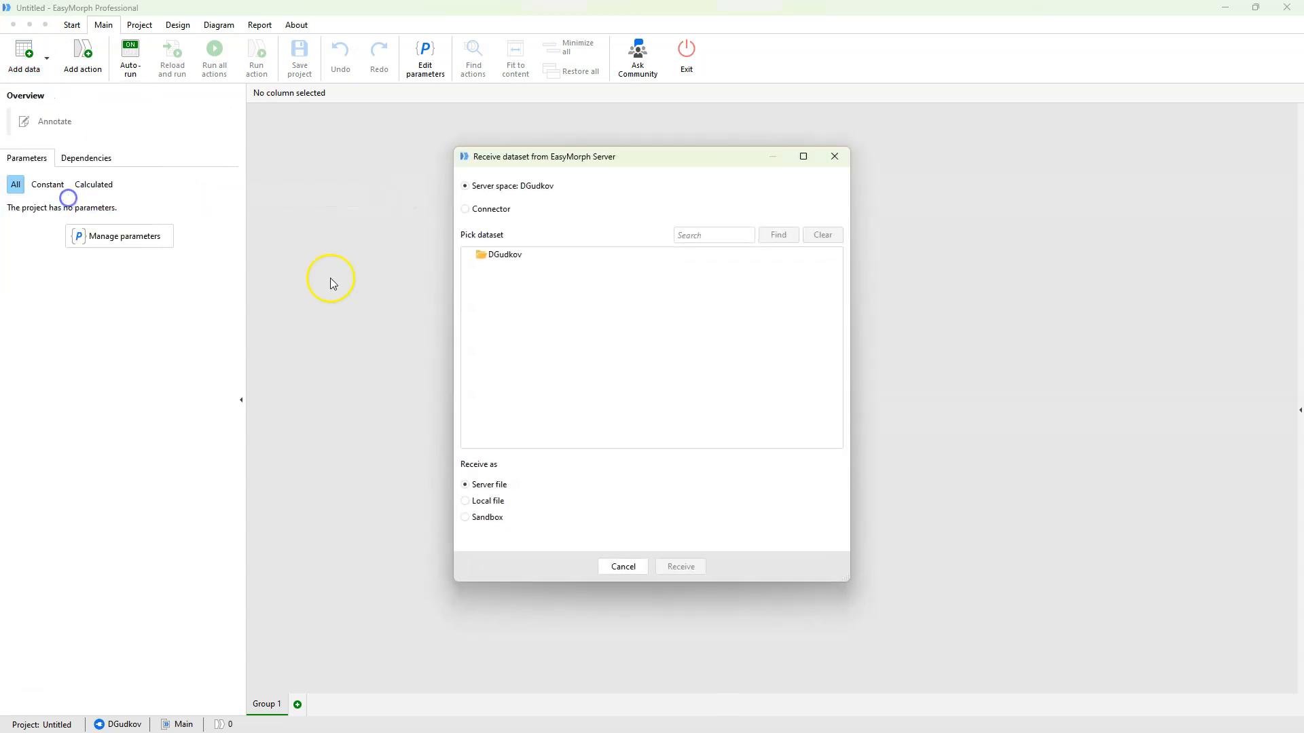
double_click(541, 349)
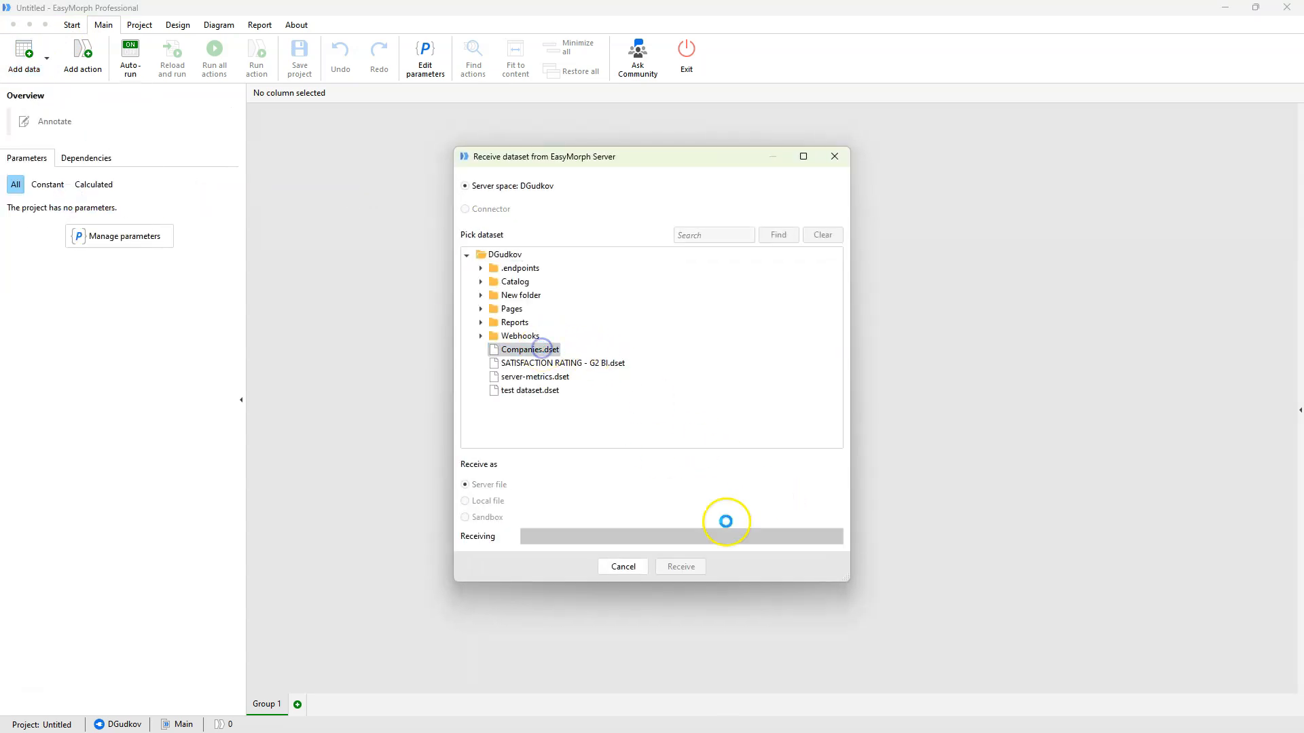
- Move the imported Companies table toward the middle of the workspace and enlarge it to show more rows and columns
click(543, 123)
drag(545, 126, 457, 199)
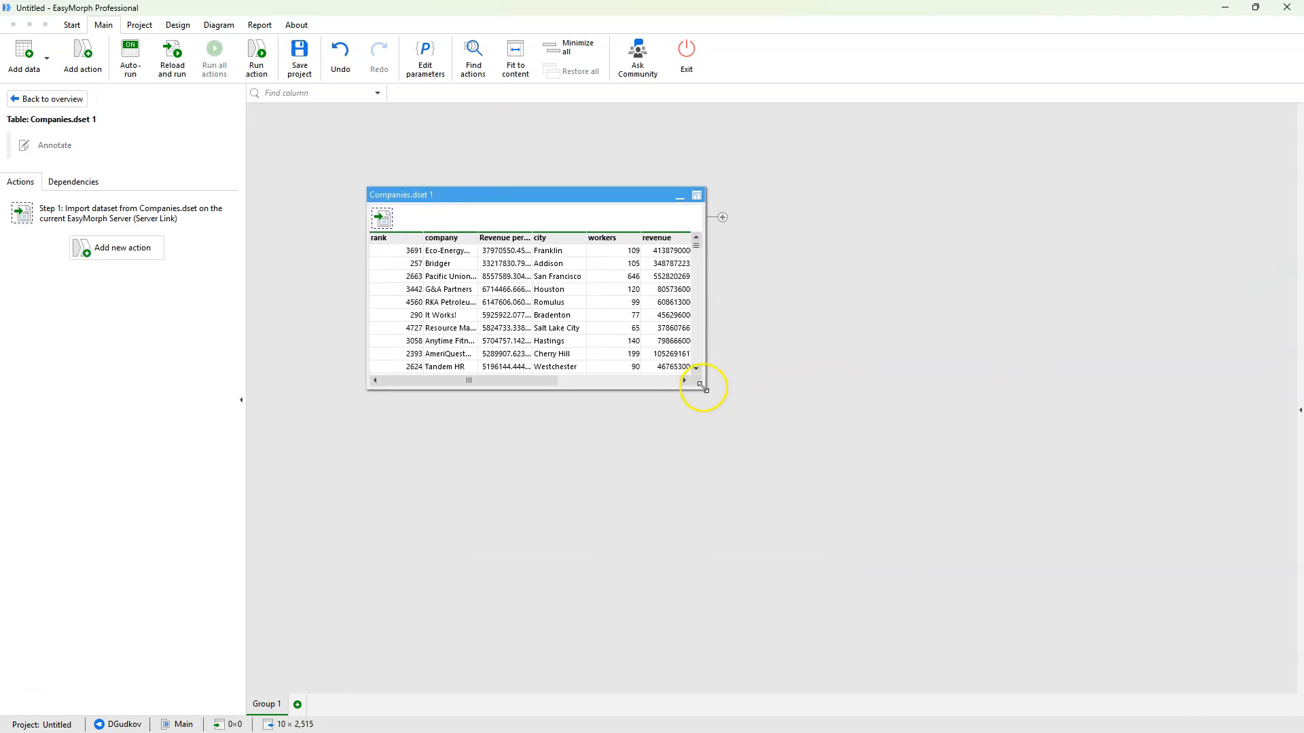
drag(702, 387, 856, 528)
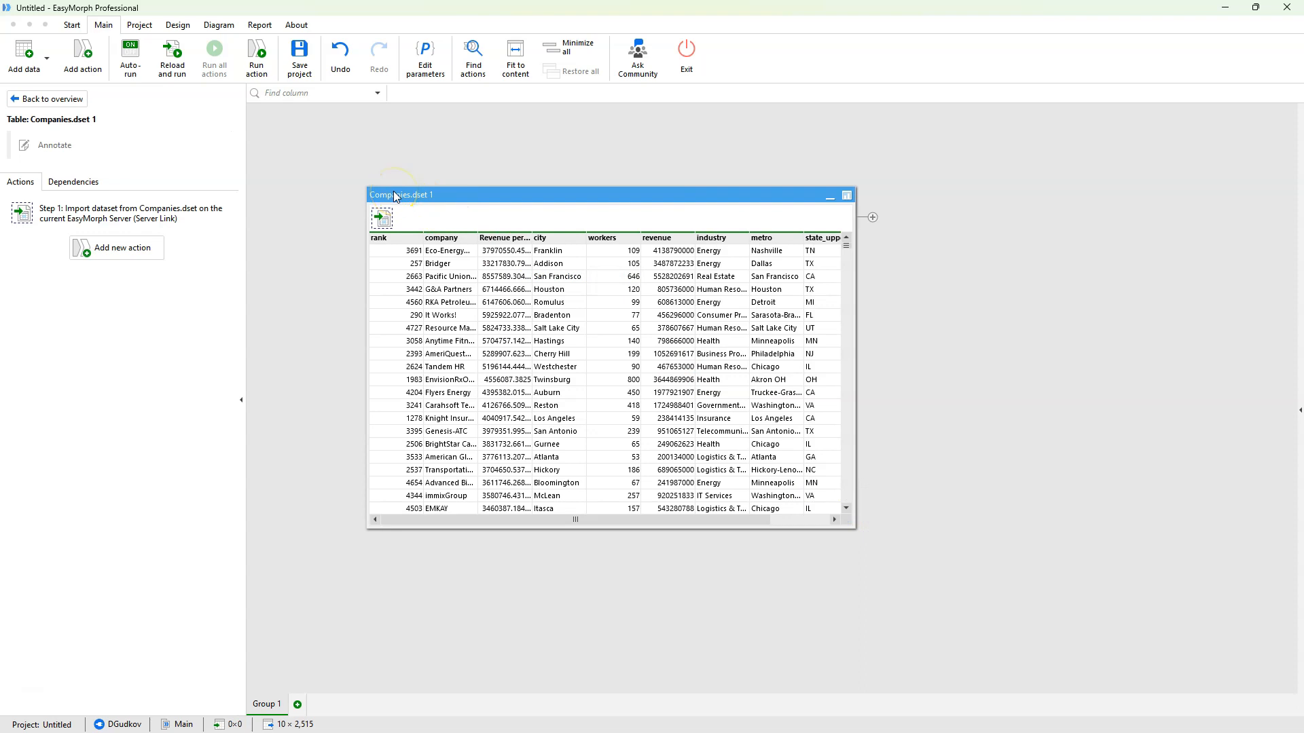
- Open the settings of the table's Import dataset action and start editing Companies.dset in the dataset editor
click(381, 218)
click(54, 129)
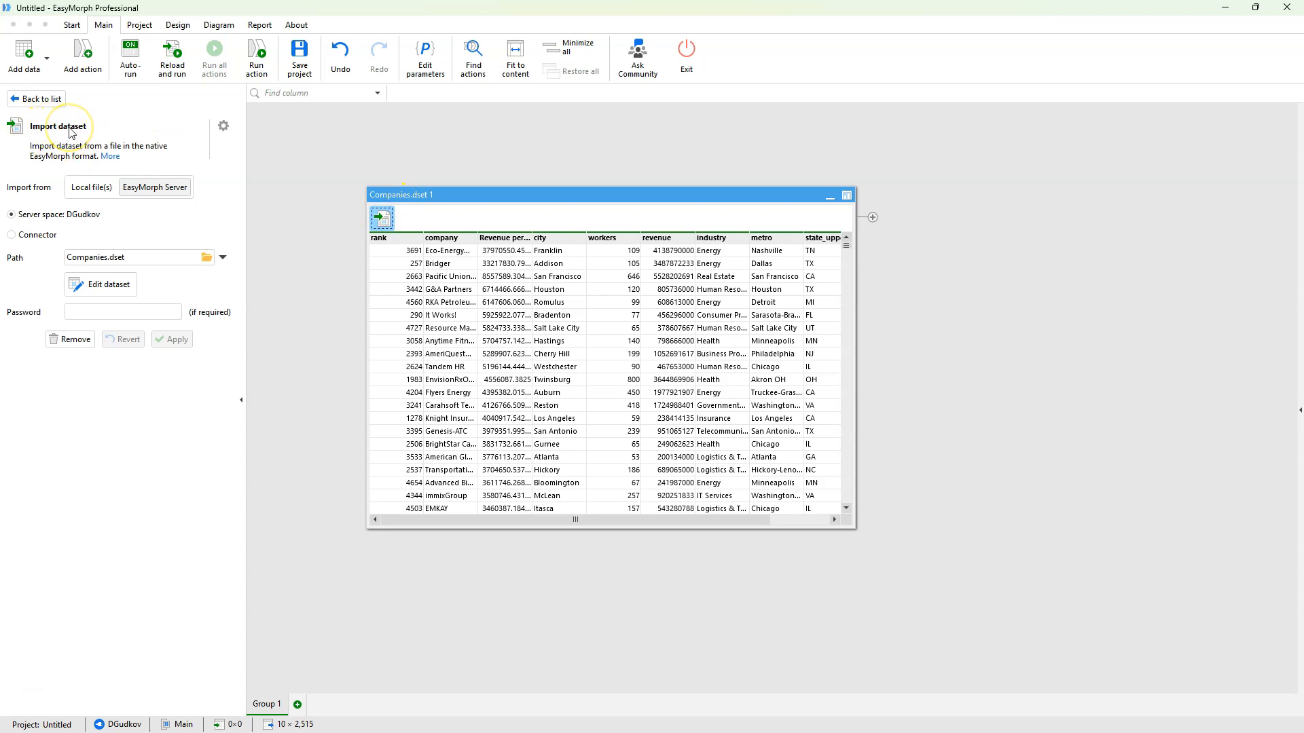
mouse_move(391, 223)
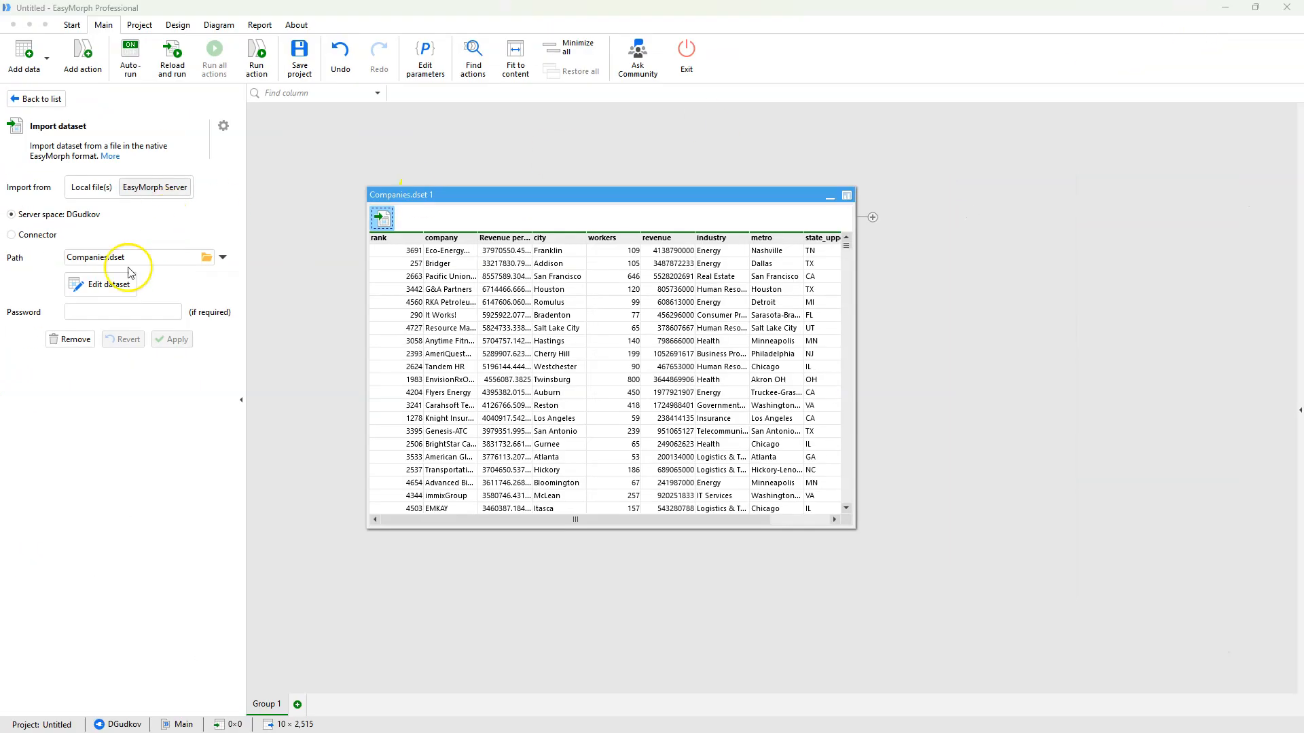
click(105, 292)
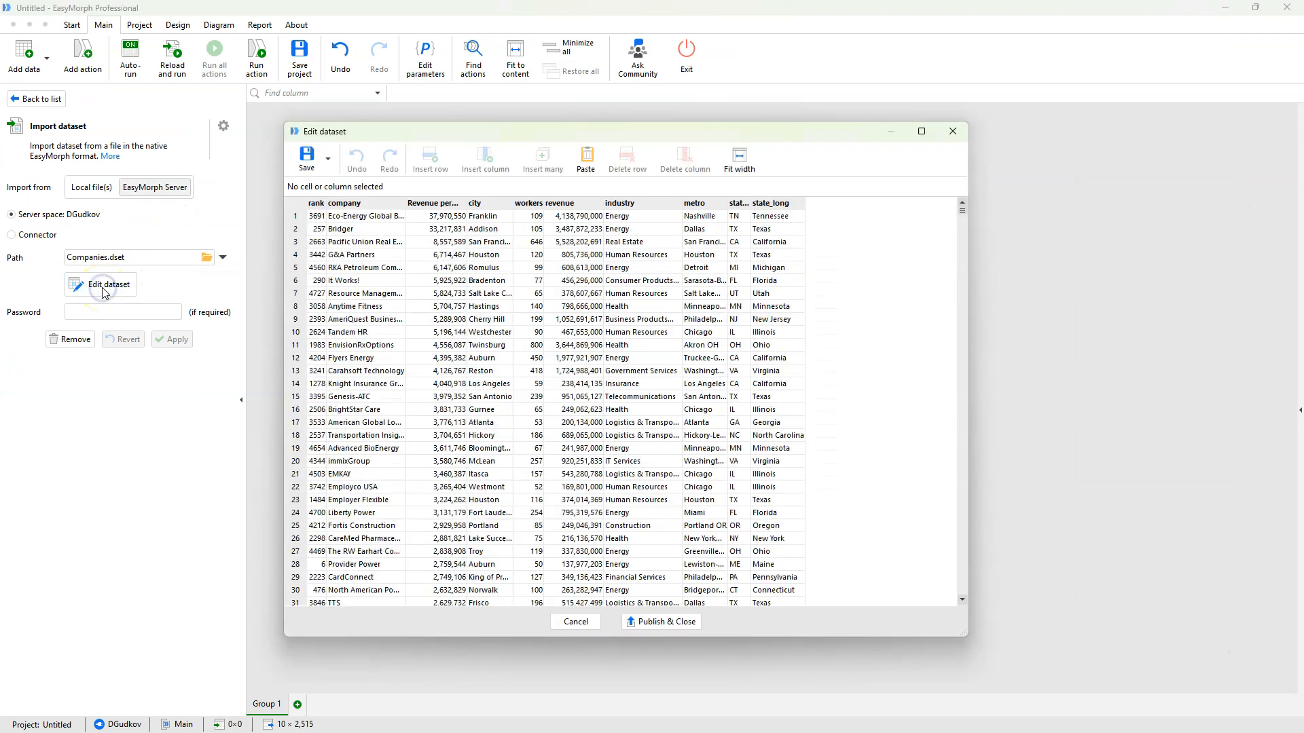
- Look through the dataset's rows and compare the cell types of text and number values in several columns
mouse_move(480, 131)
mouse_down()
mouse_move(480, 111)
mouse_move(464, 116)
mouse_up()
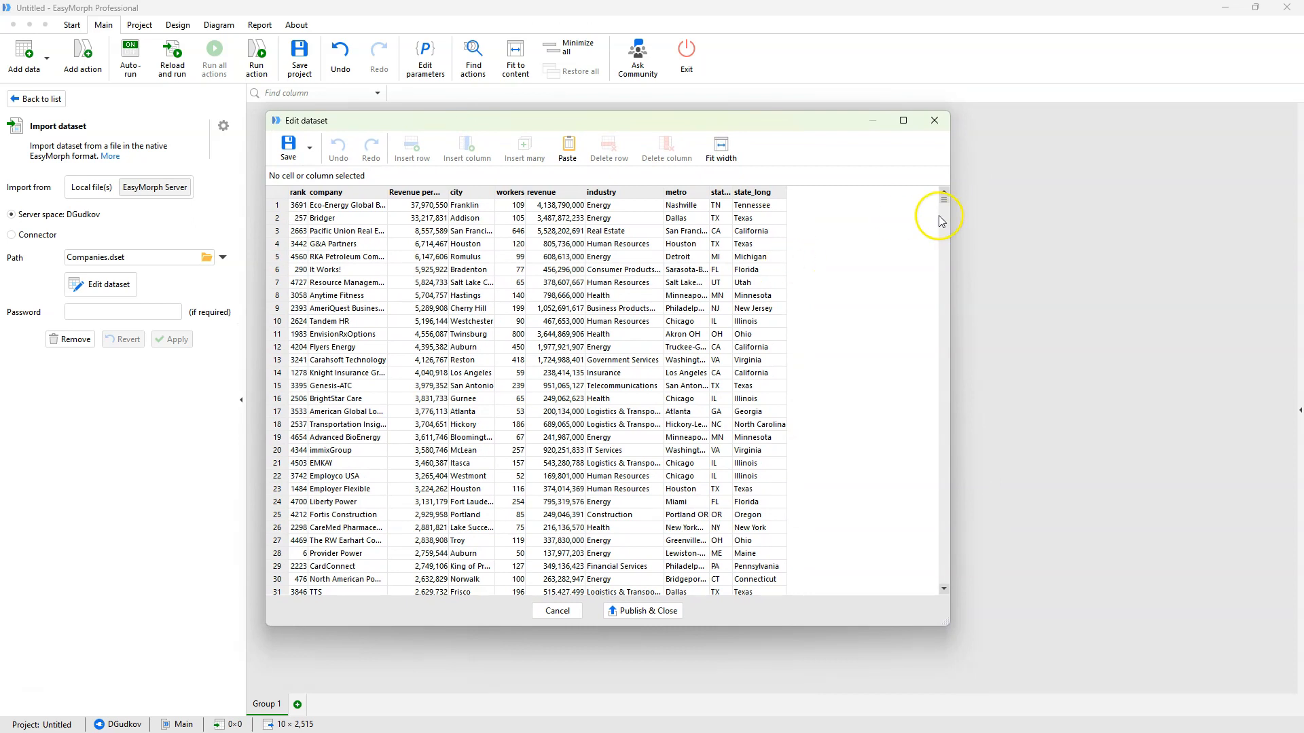
scroll(946, 206, down, 8)
drag(946, 206, 949, 161)
mouse_move(605, 120)
mouse_down()
mouse_move(629, 148)
mouse_move(620, 136)
mouse_up()
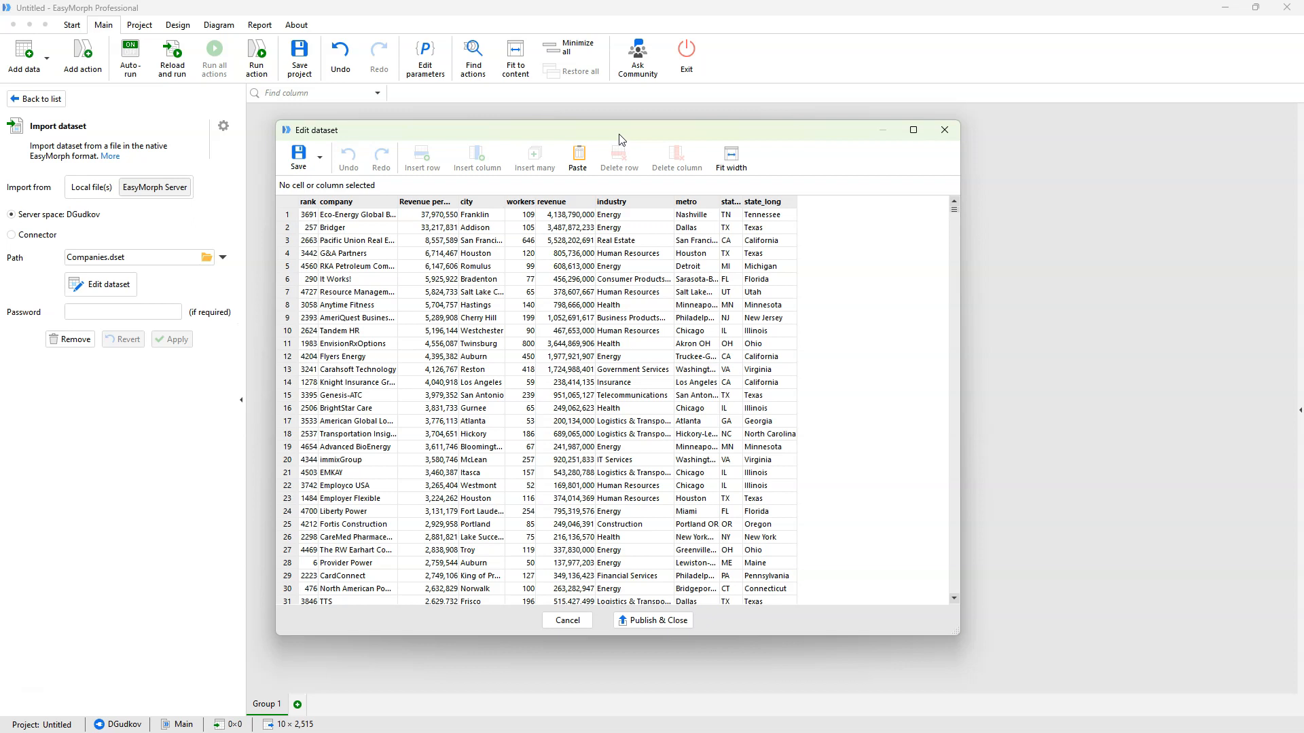
click(360, 255)
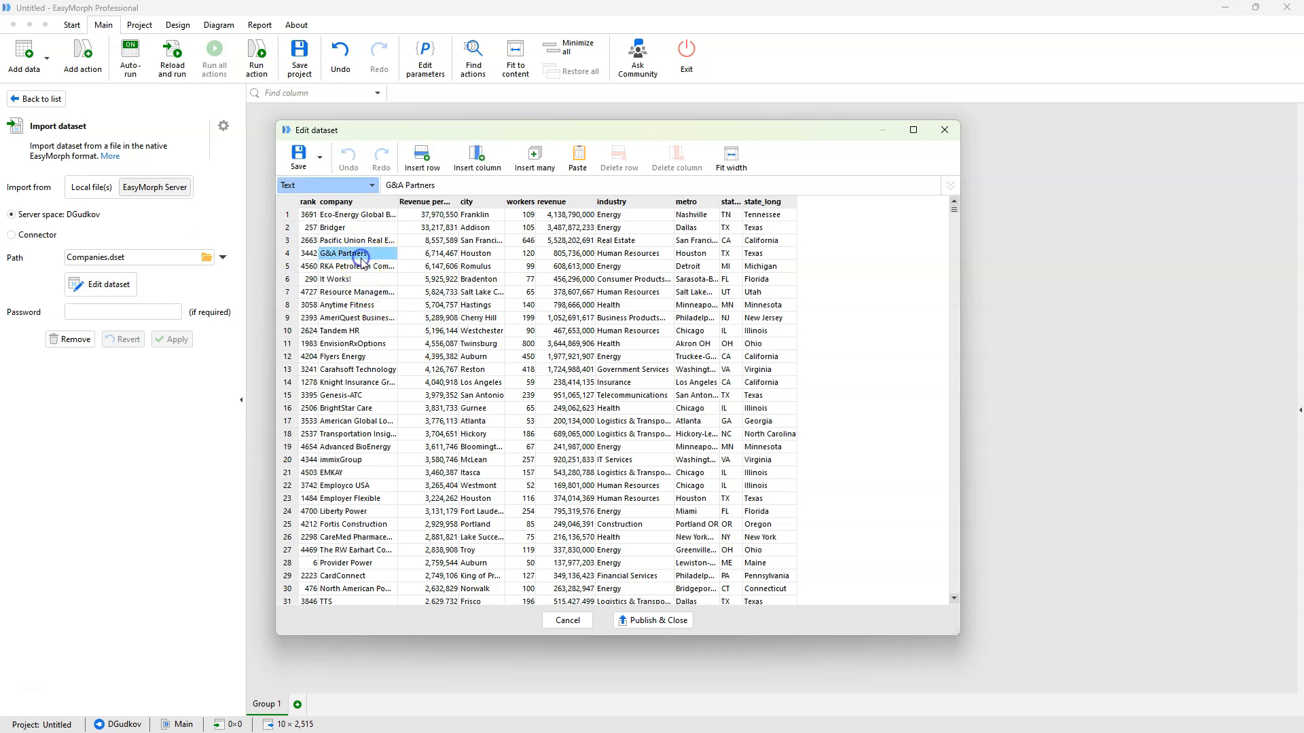
click(369, 268)
click(586, 297)
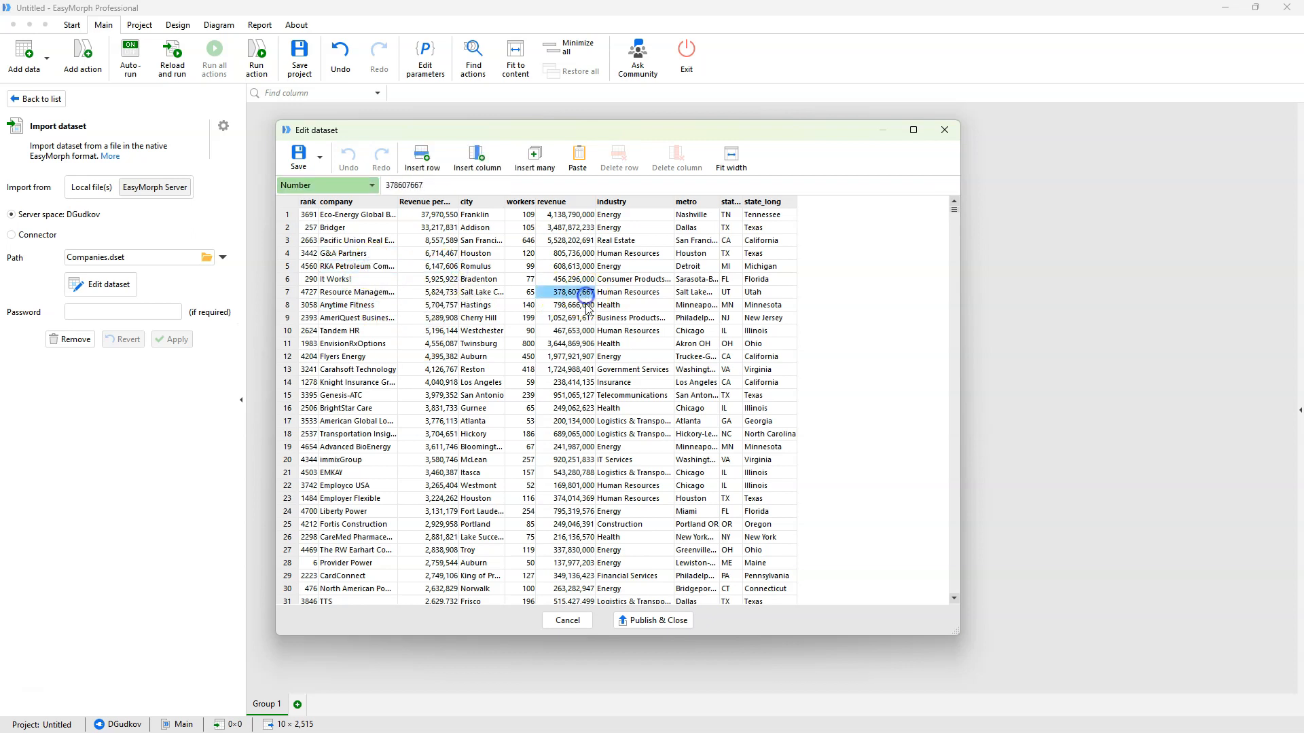
click(611, 293)
click(524, 304)
- Examine the value type setting of the G&A Partners cell and neighbouring company cells
click(335, 262)
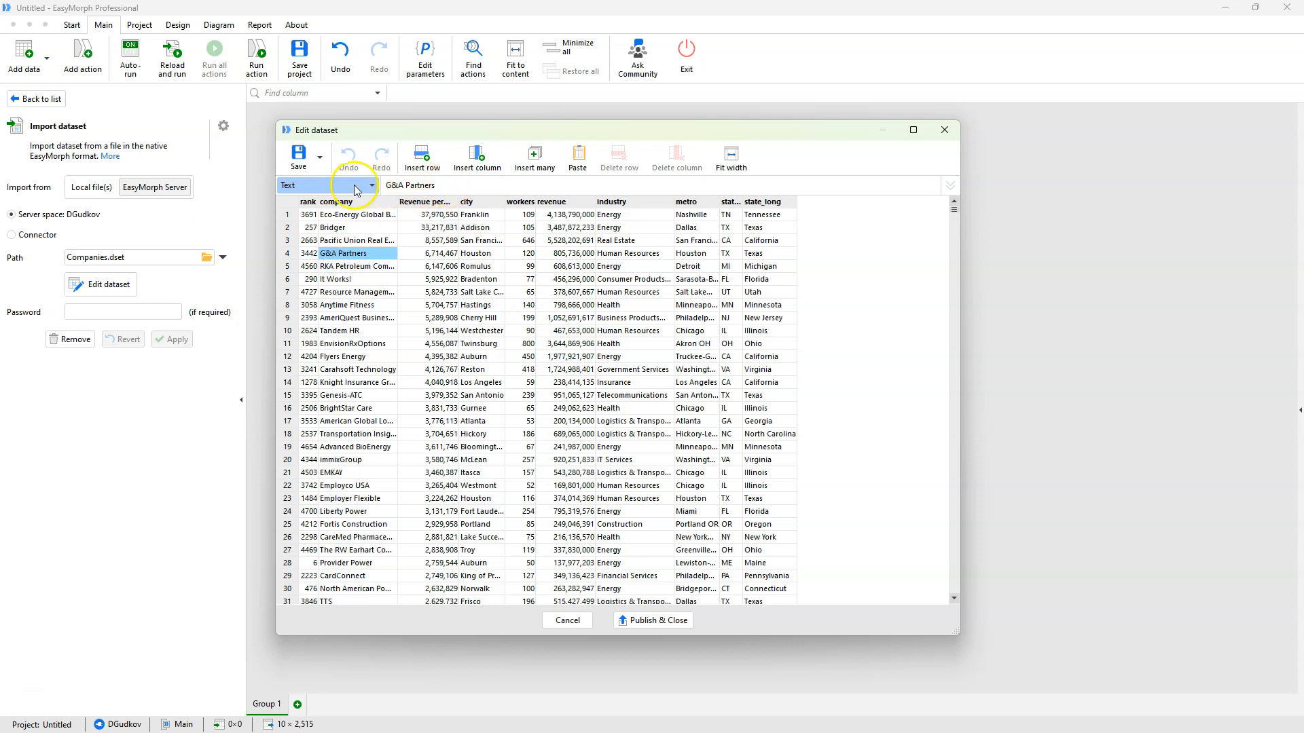
click(299, 193)
click(294, 184)
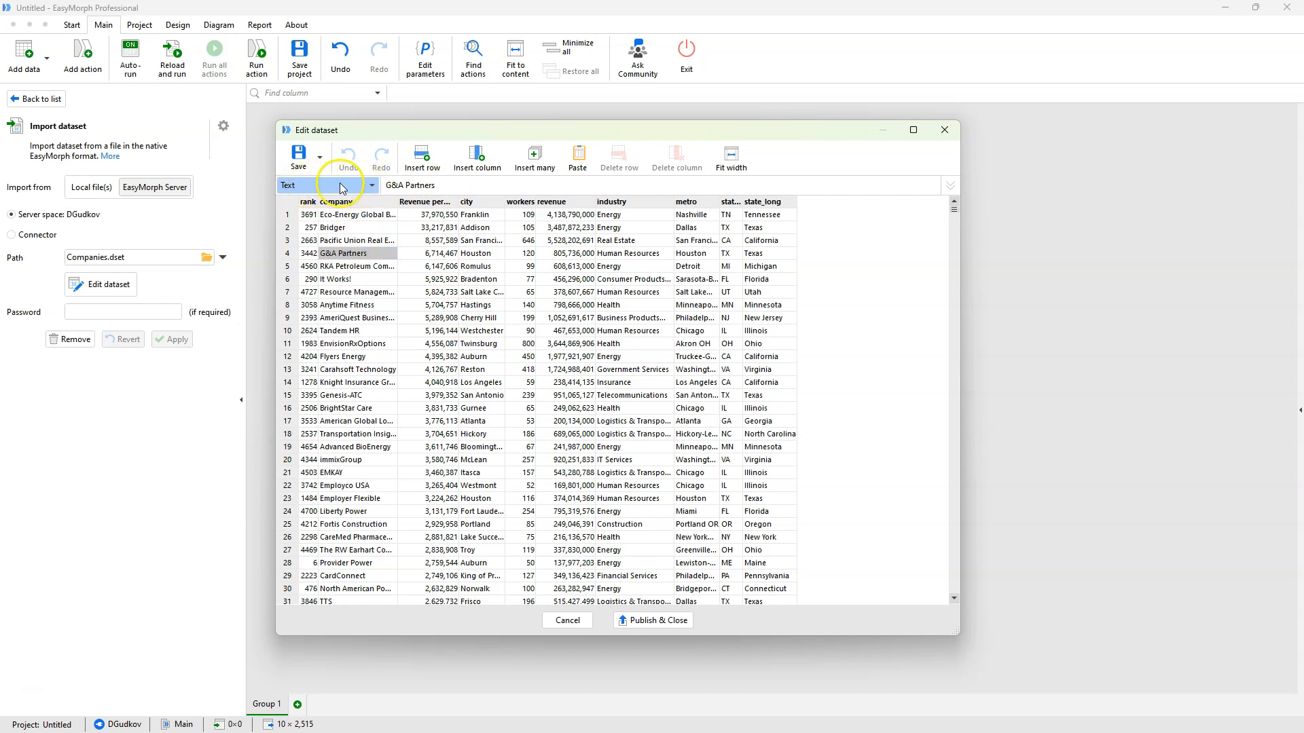
click(372, 260)
click(360, 240)
click(357, 228)
drag(384, 144, 442, 134)
click(406, 242)
click(410, 258)
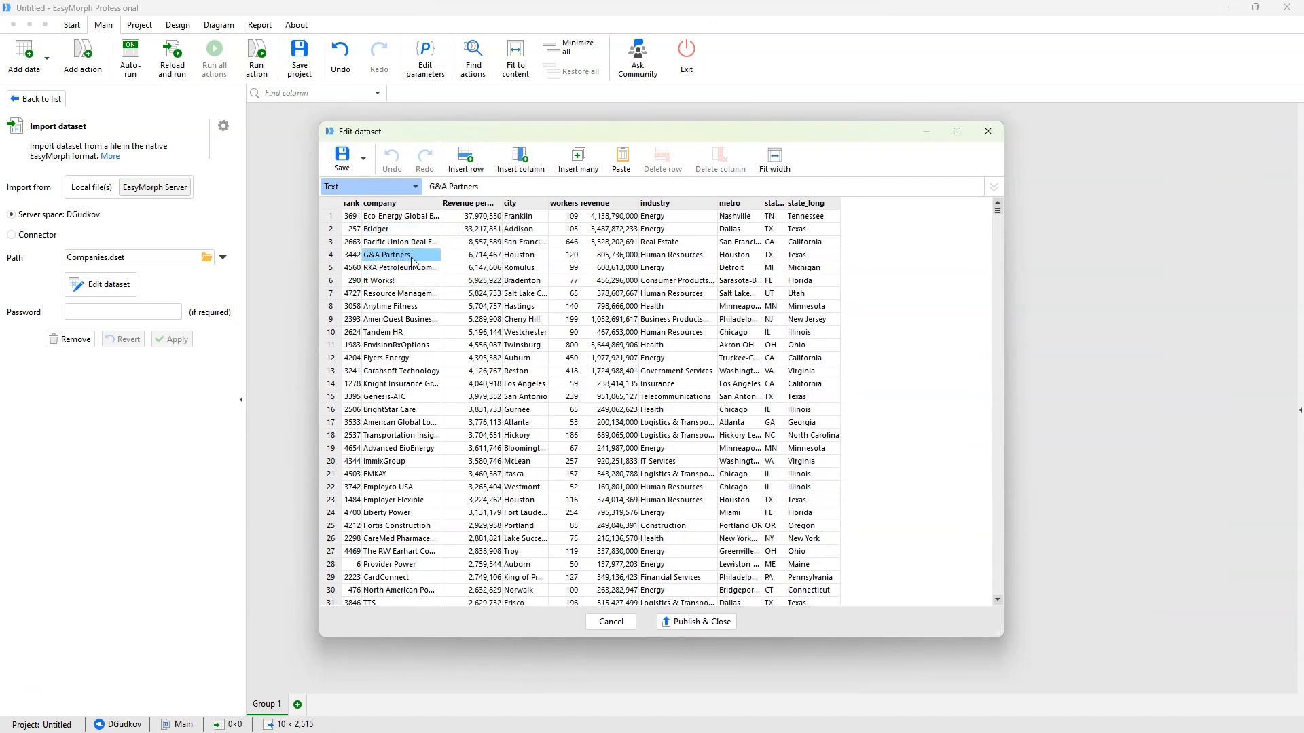
- Change the company name in row 2 to BRIDGER
click(373, 230)
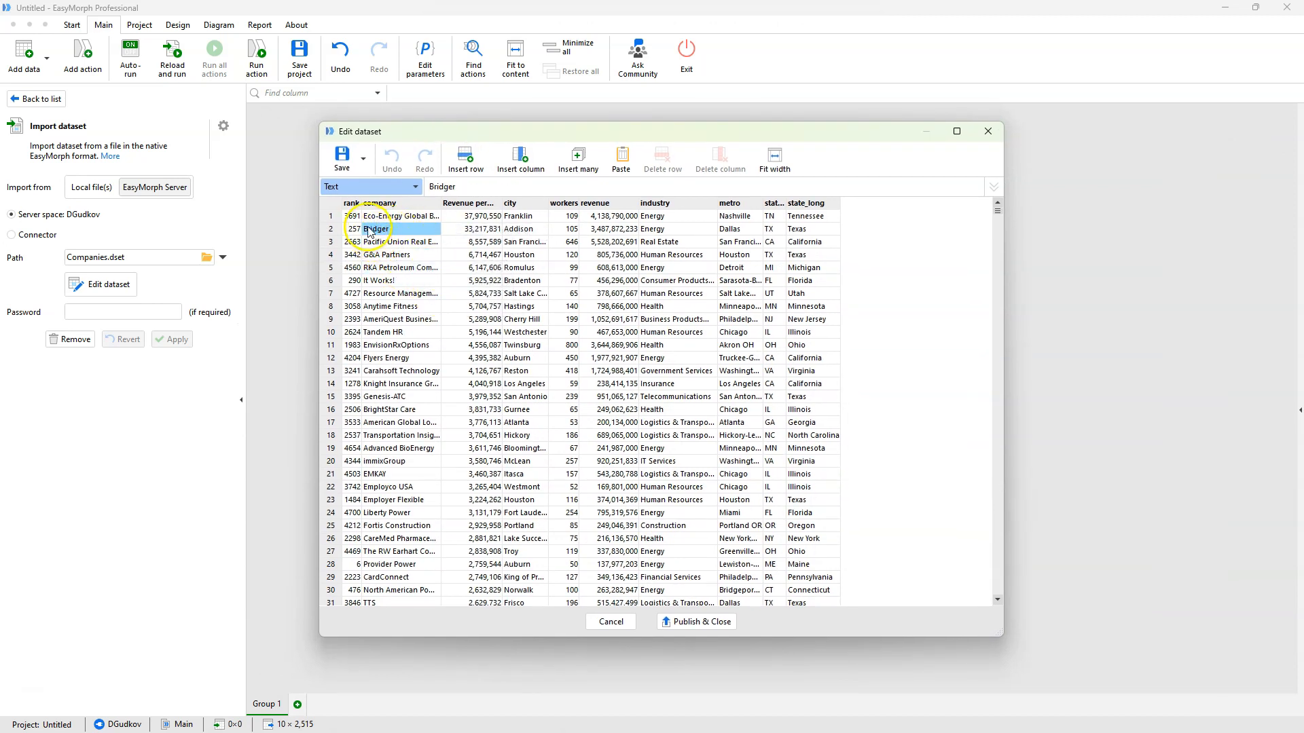
drag(457, 187, 406, 194)
key(BackSpace)
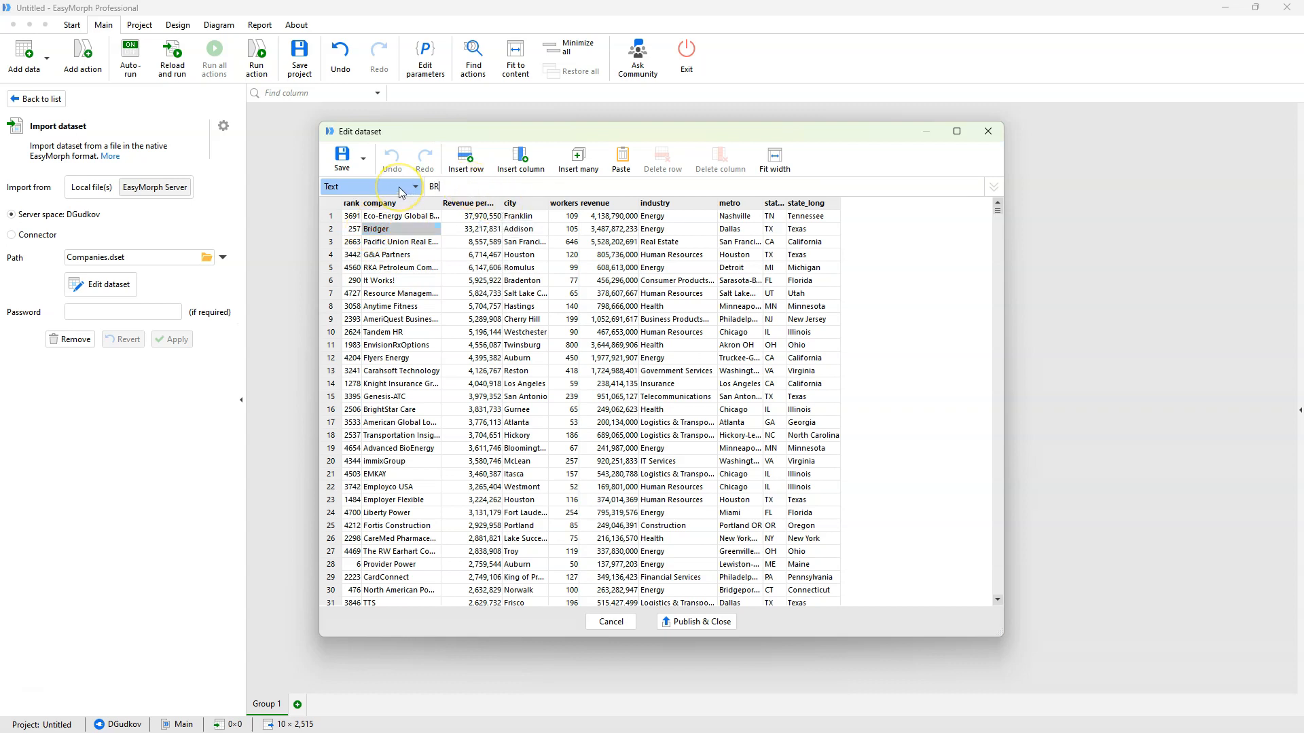
click(410, 203)
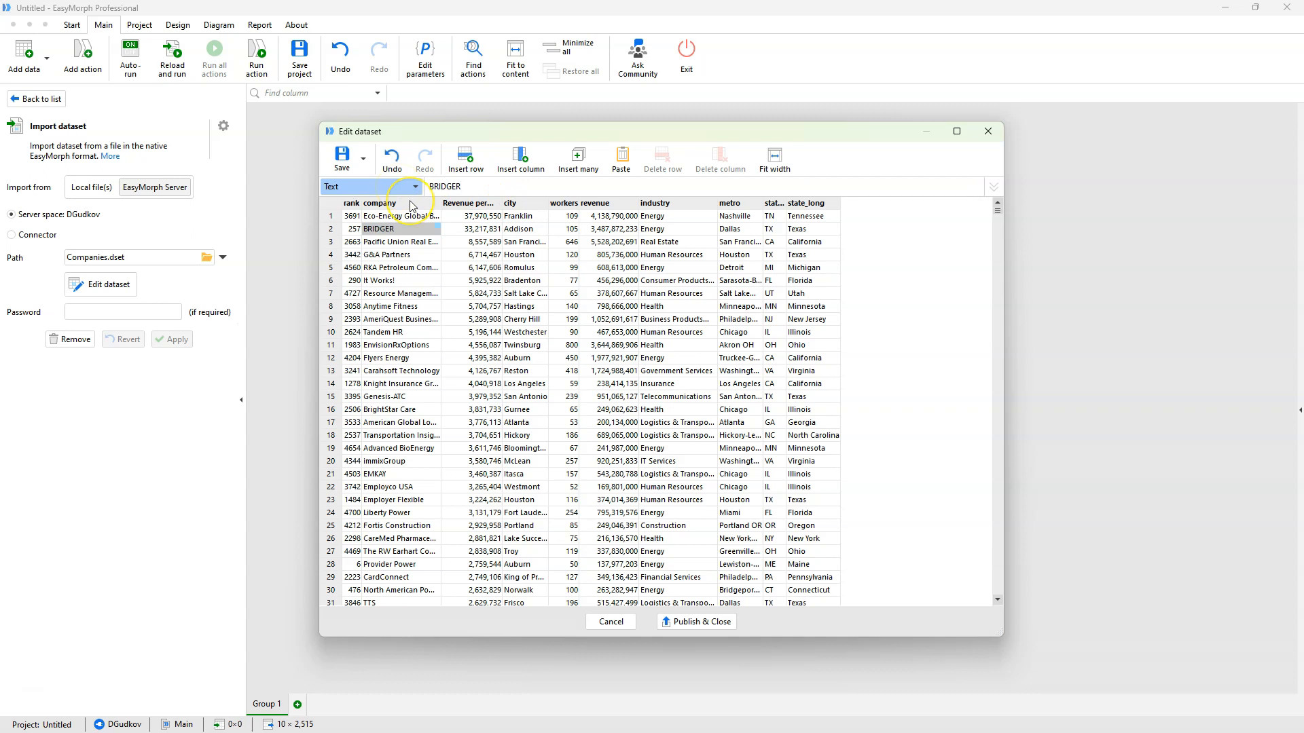
click(411, 268)
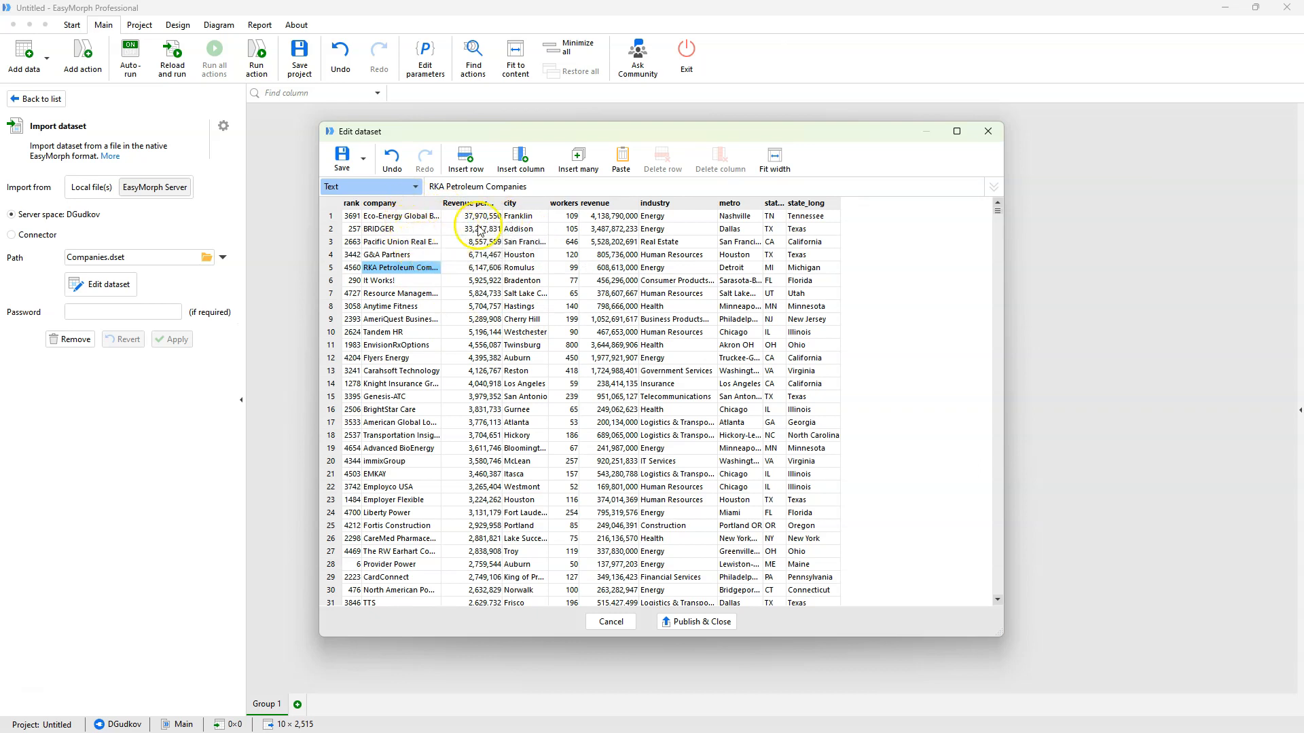
- Rename the city column to City
click(510, 203)
click(473, 188)
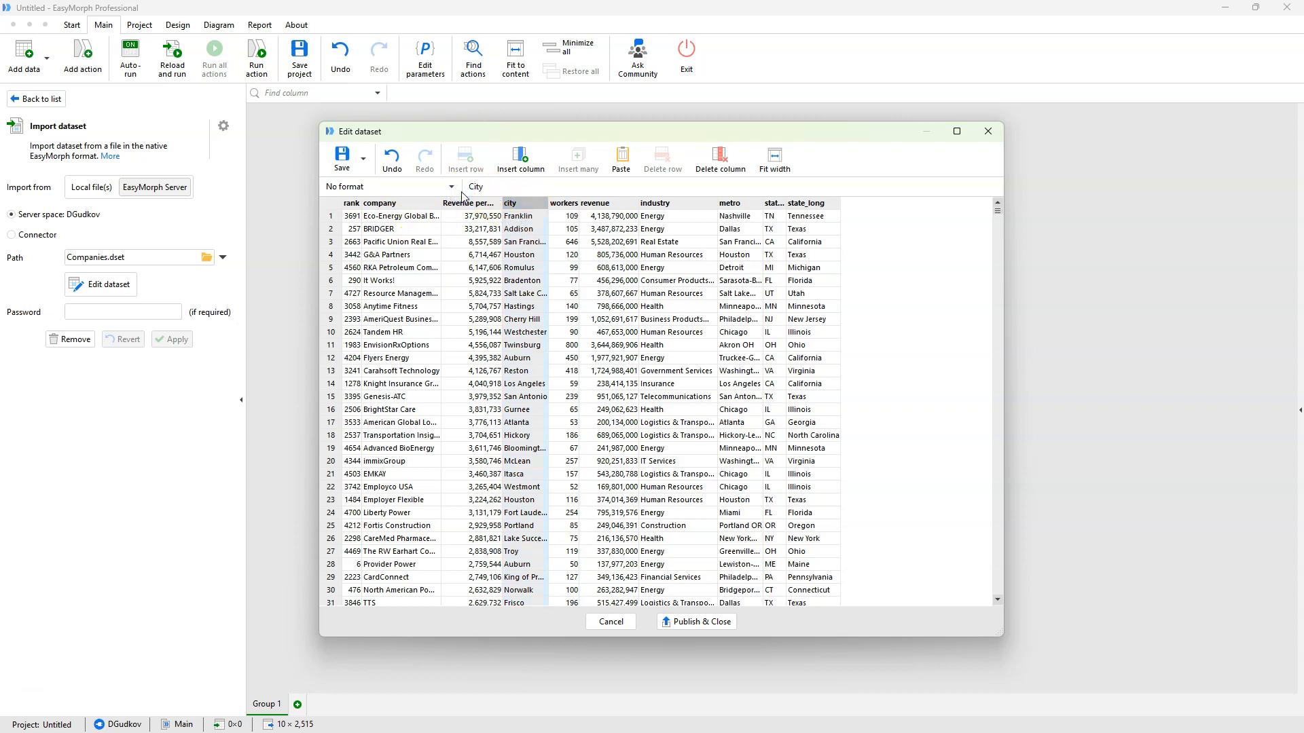
key(Return)
click(465, 243)
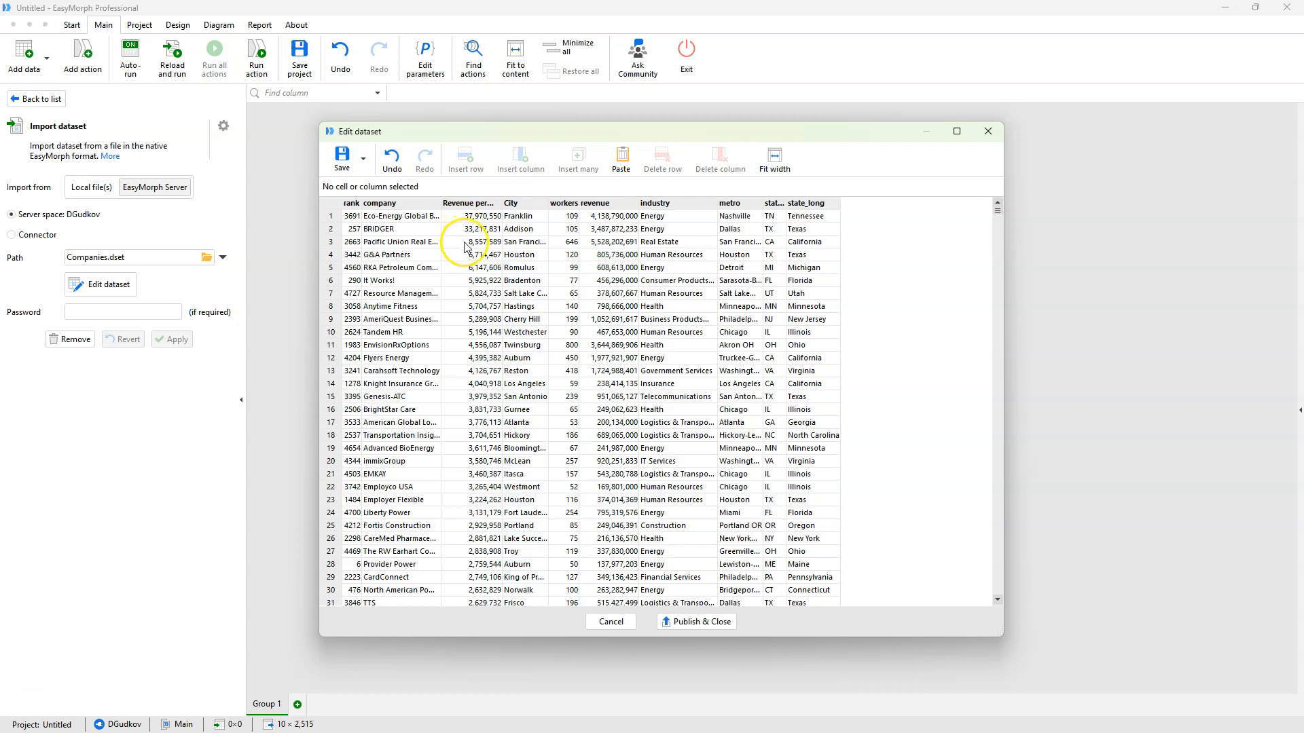
- Insert an empty column directly after the company column
click(416, 210)
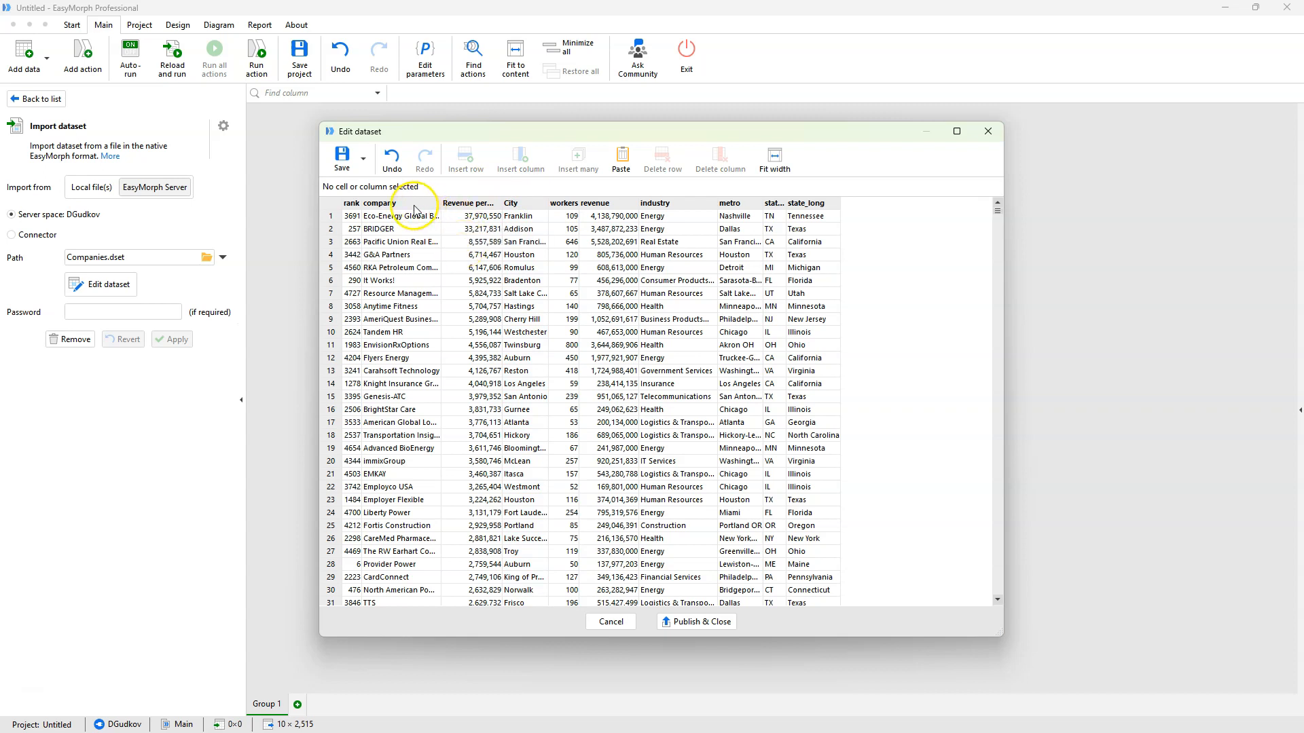
right_click(414, 205)
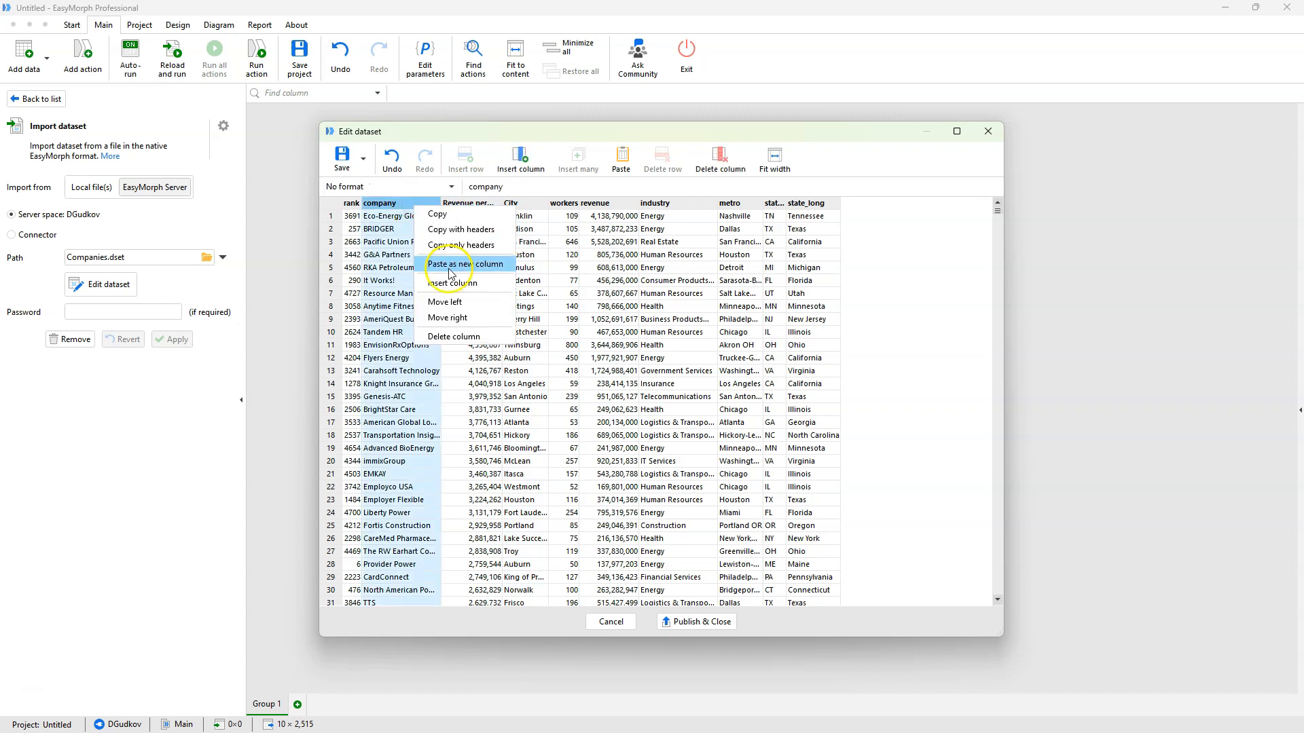
click(451, 285)
click(401, 254)
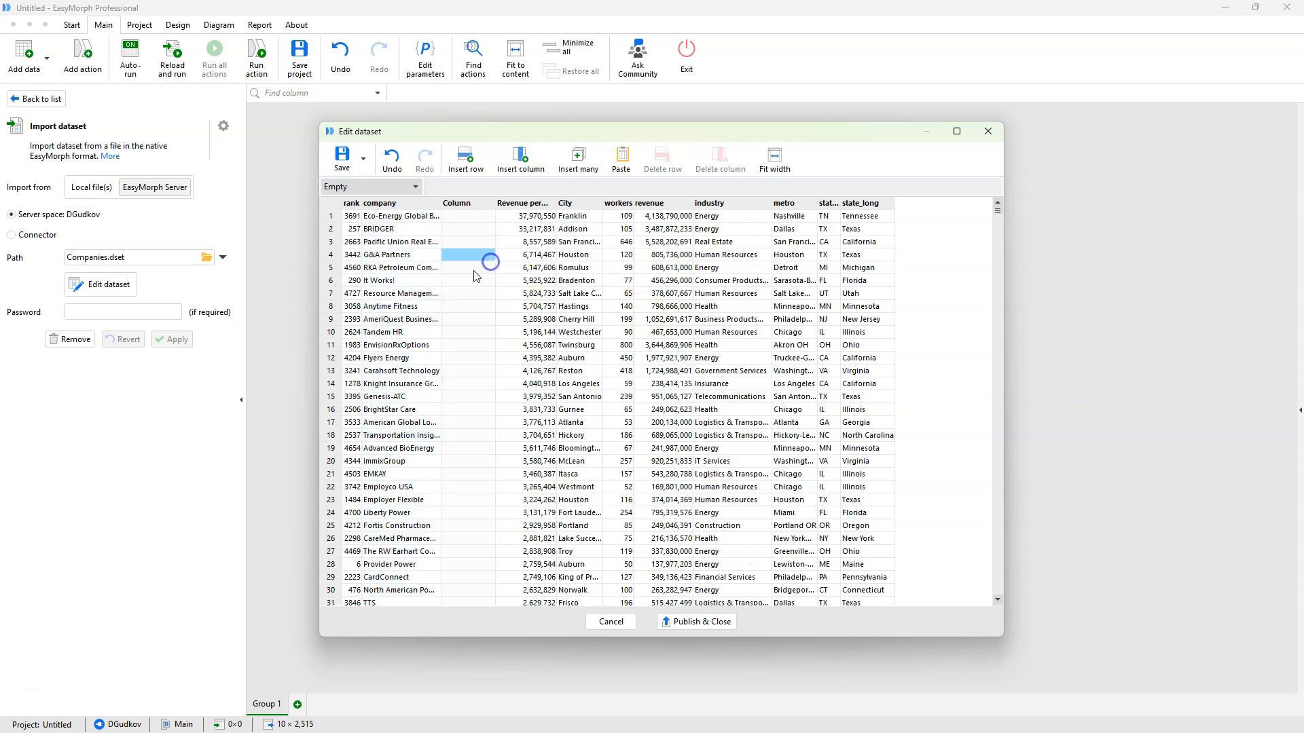
- Insert a second empty column after the new one, starting from its cell in row 3
click(474, 246)
click(519, 154)
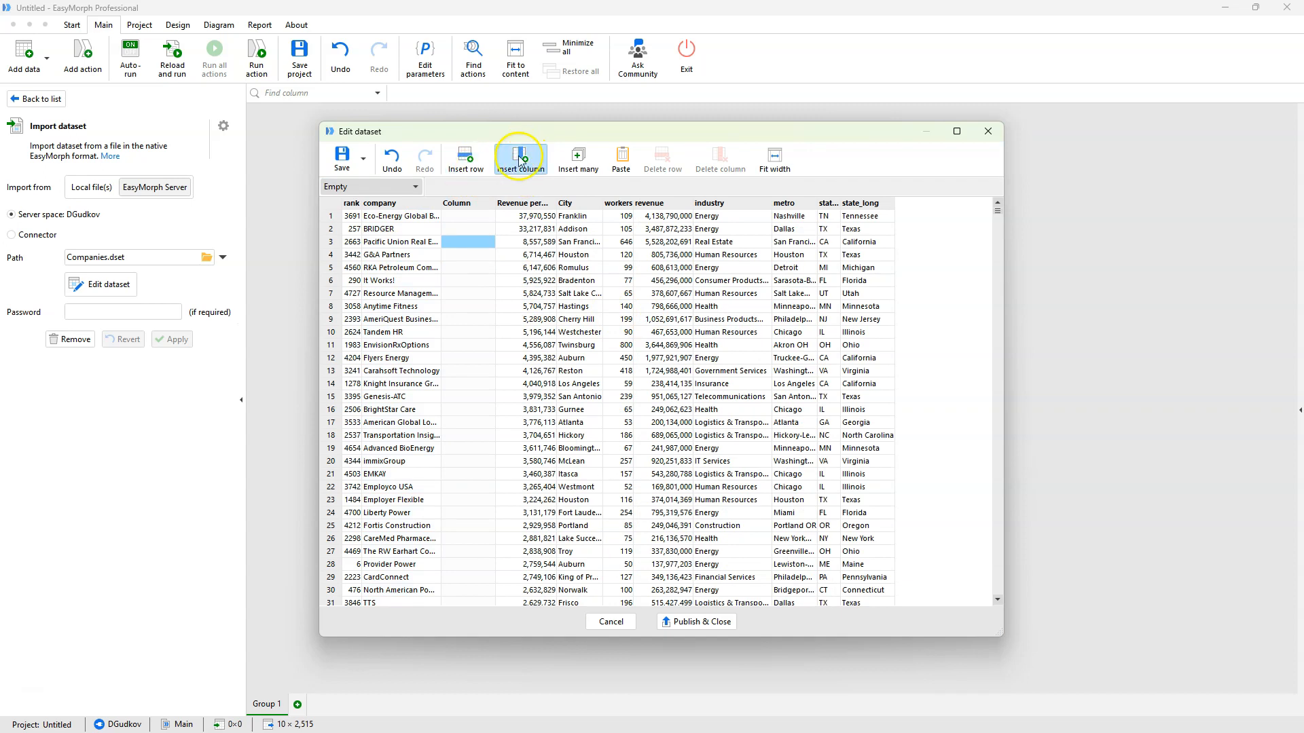
click(528, 165)
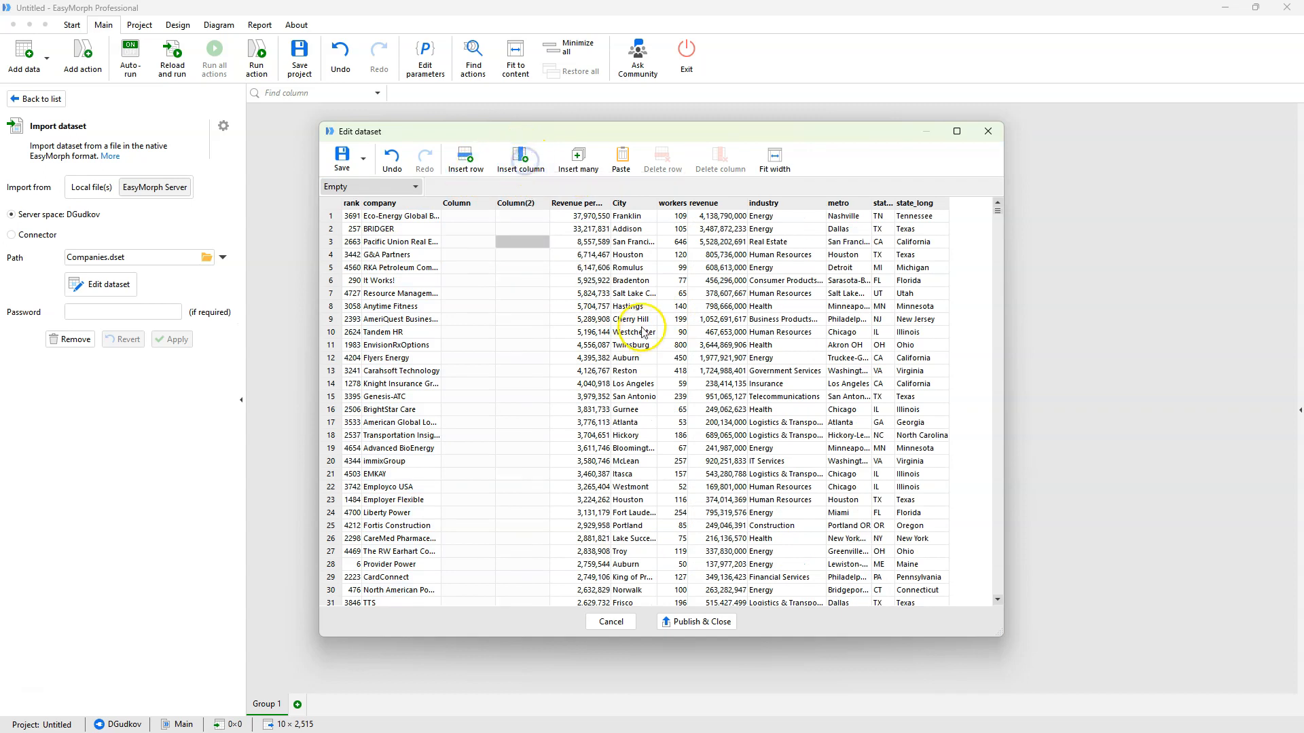
- Insert an empty row directly below the RKA Petroleum Companies row (row 5)
click(648, 296)
click(394, 268)
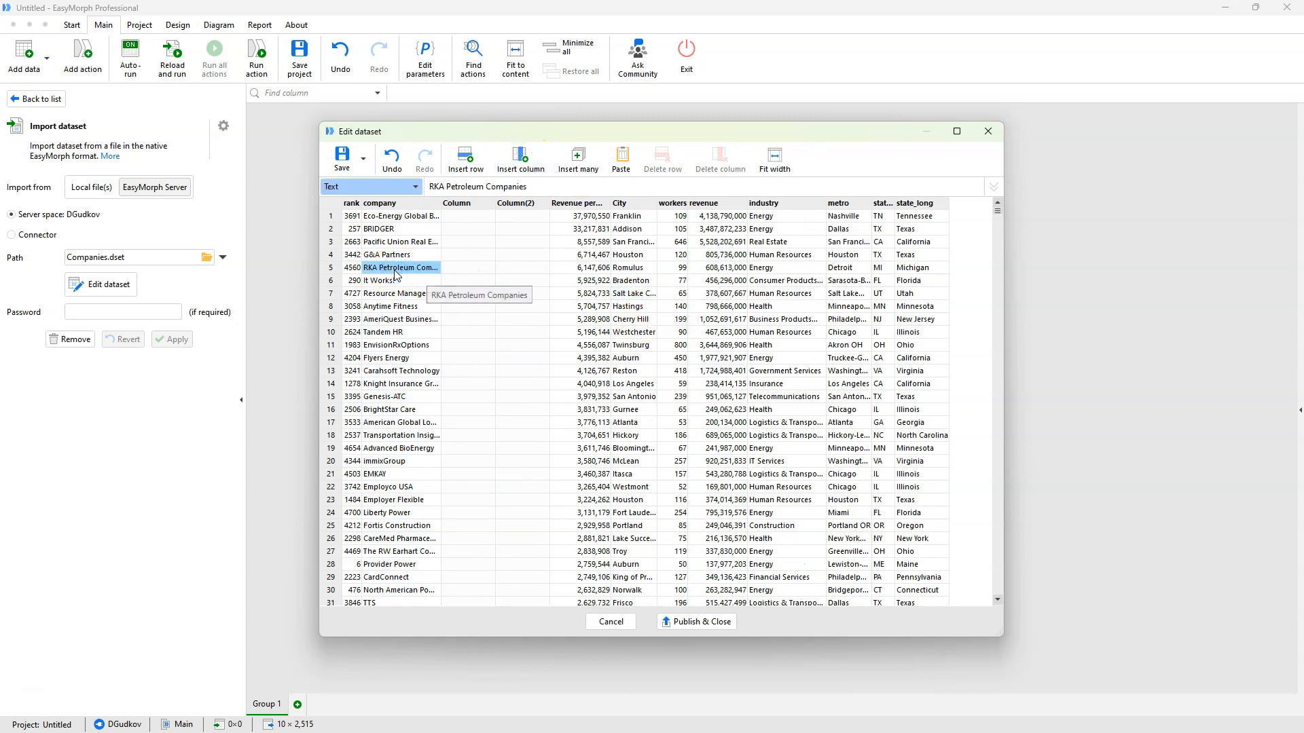
click(331, 267)
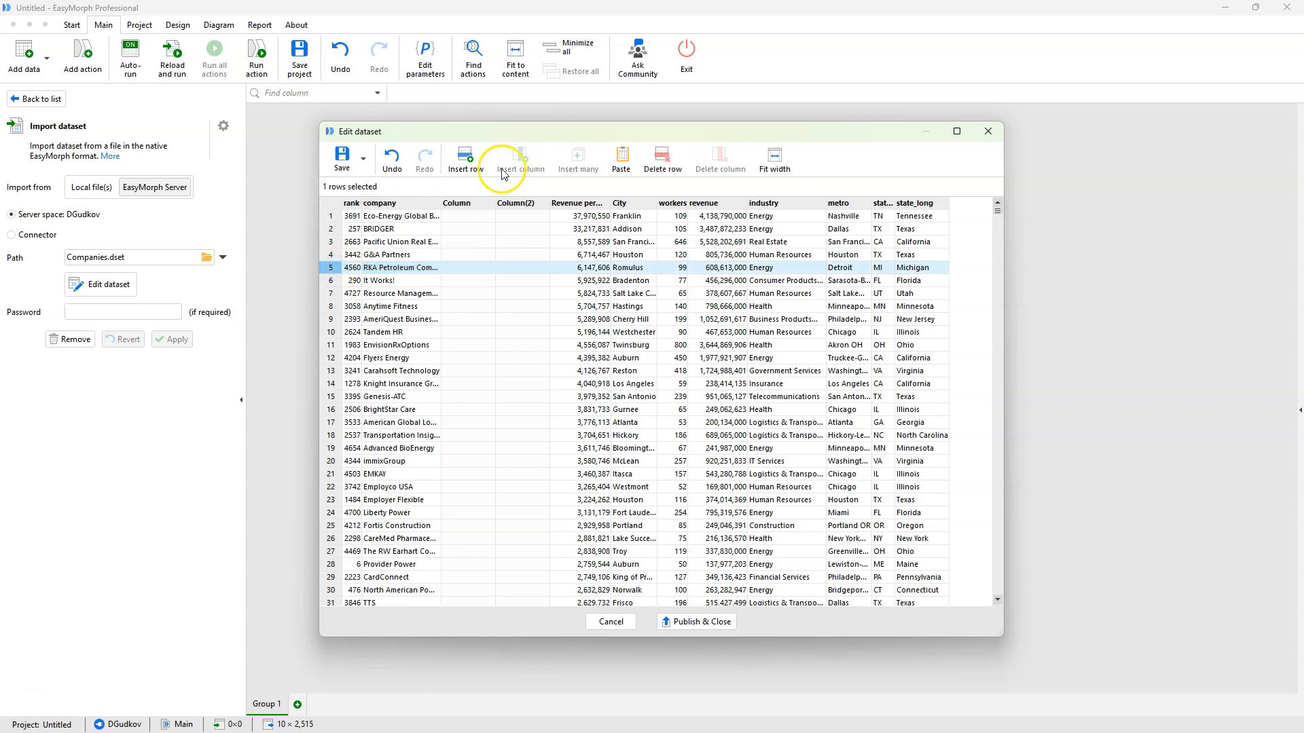
click(473, 170)
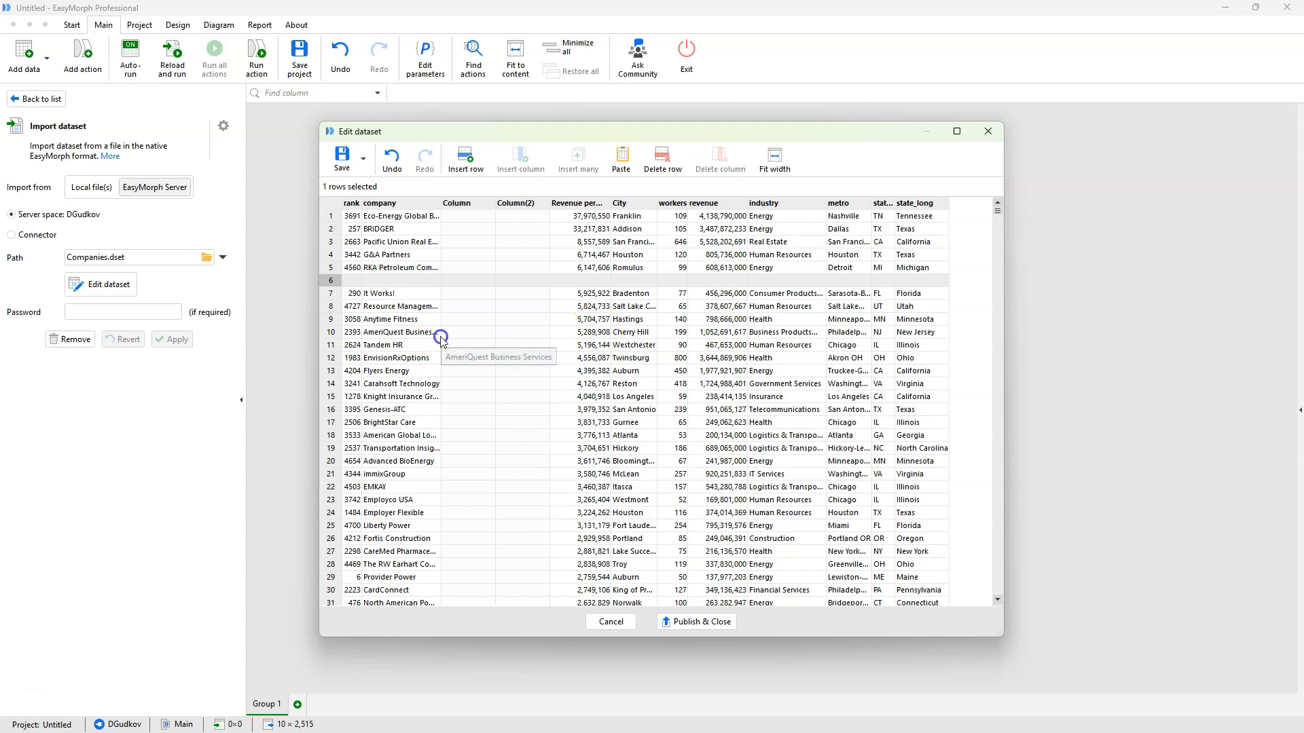
- From the company cell of blank row 6, insert 5 rows at once with the position set to Above
click(394, 282)
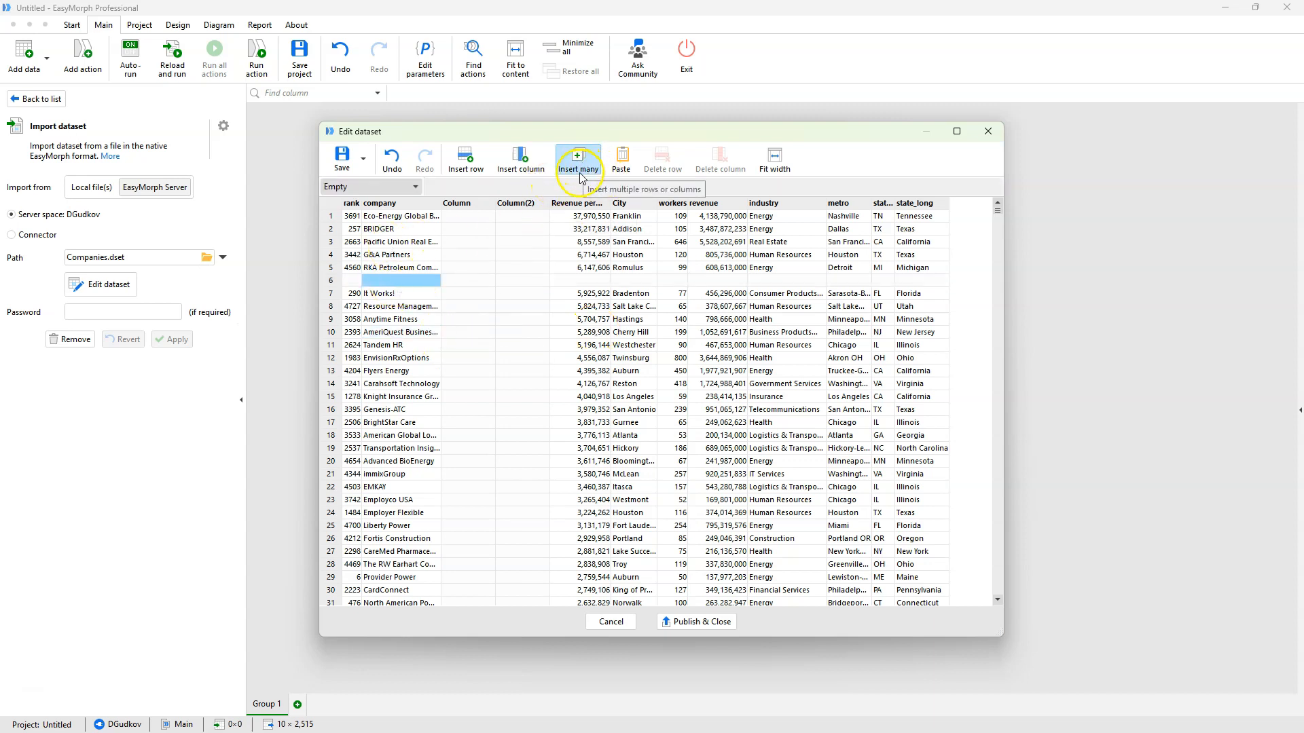
click(578, 167)
click(661, 341)
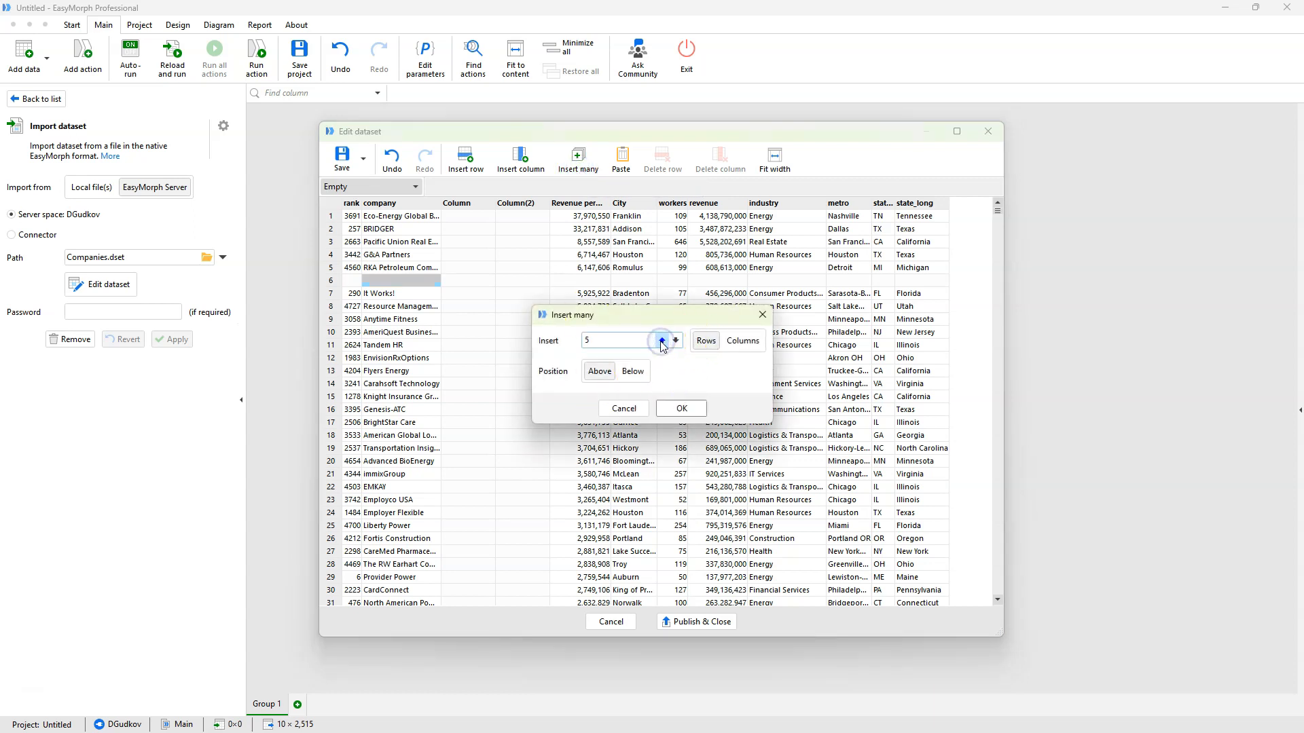
click(683, 411)
click(493, 282)
click(475, 267)
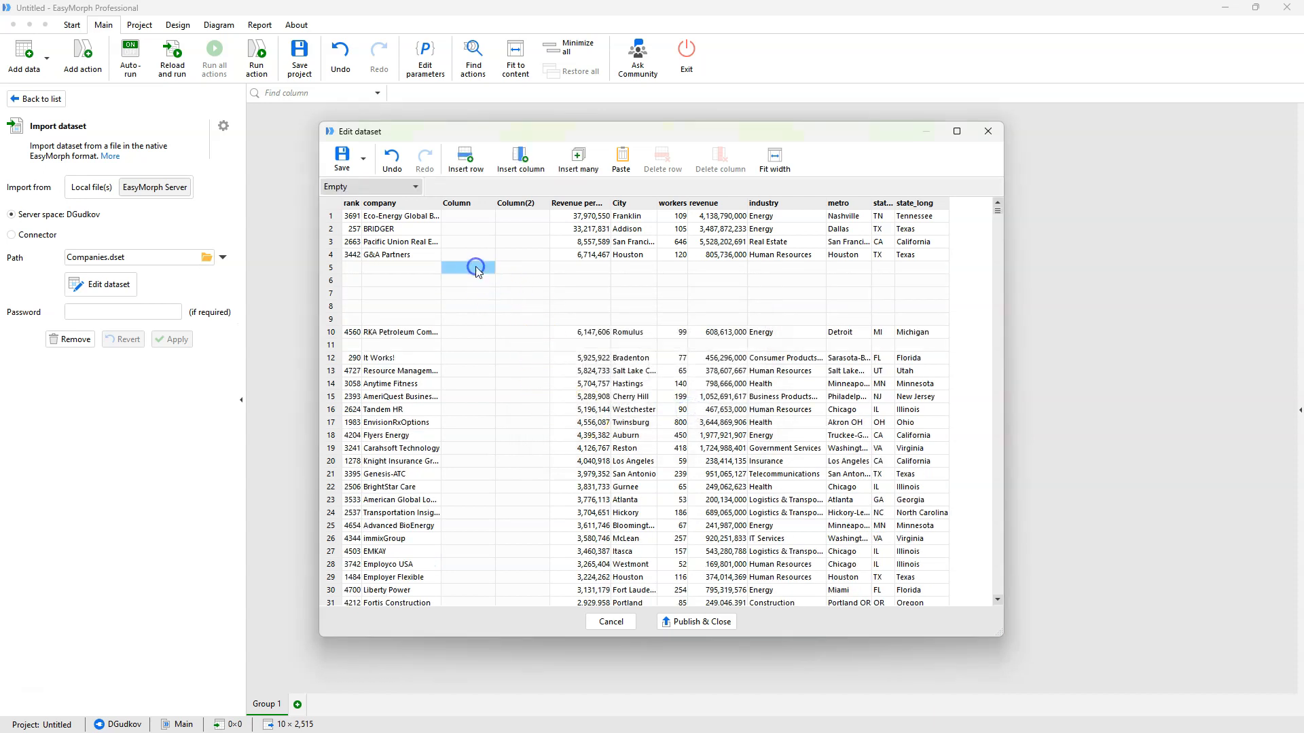
- Delete the empty column Column(2) and move the remaining empty column between workers and revenue
click(519, 204)
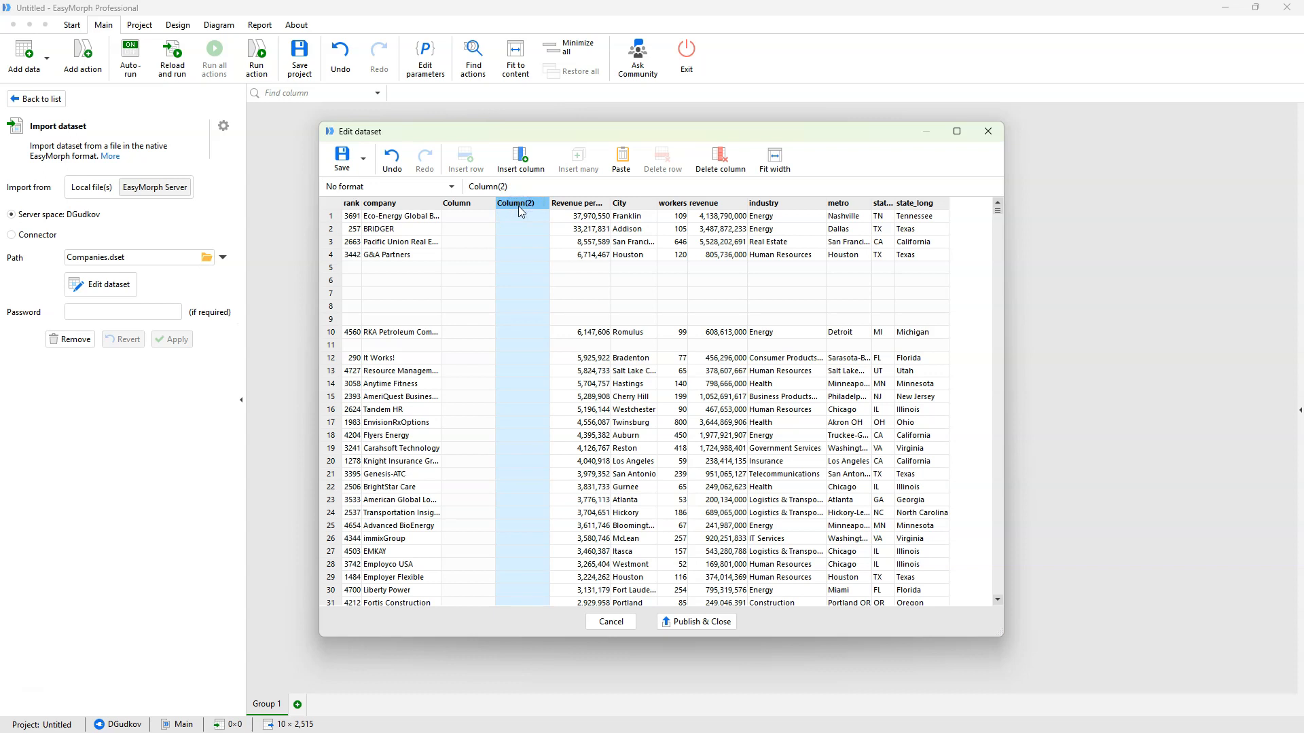
right_click(519, 206)
click(560, 337)
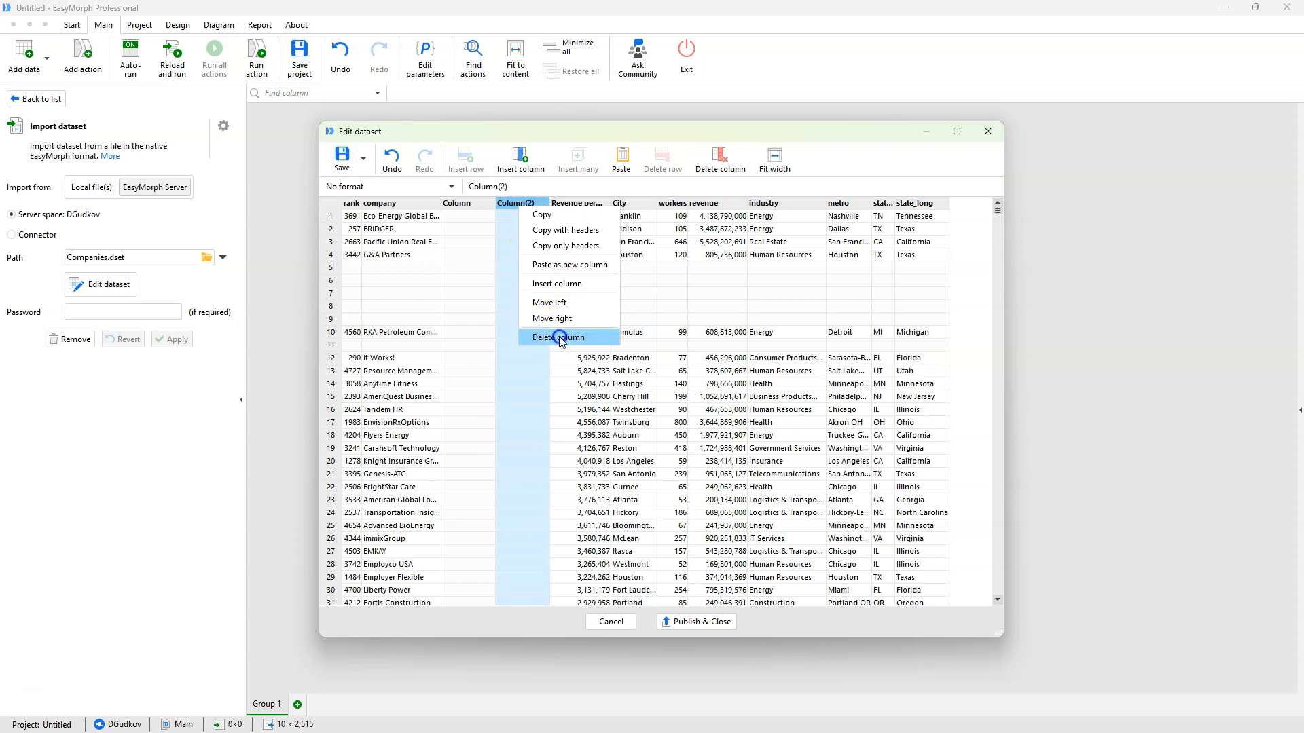
click(467, 205)
drag(467, 209, 627, 206)
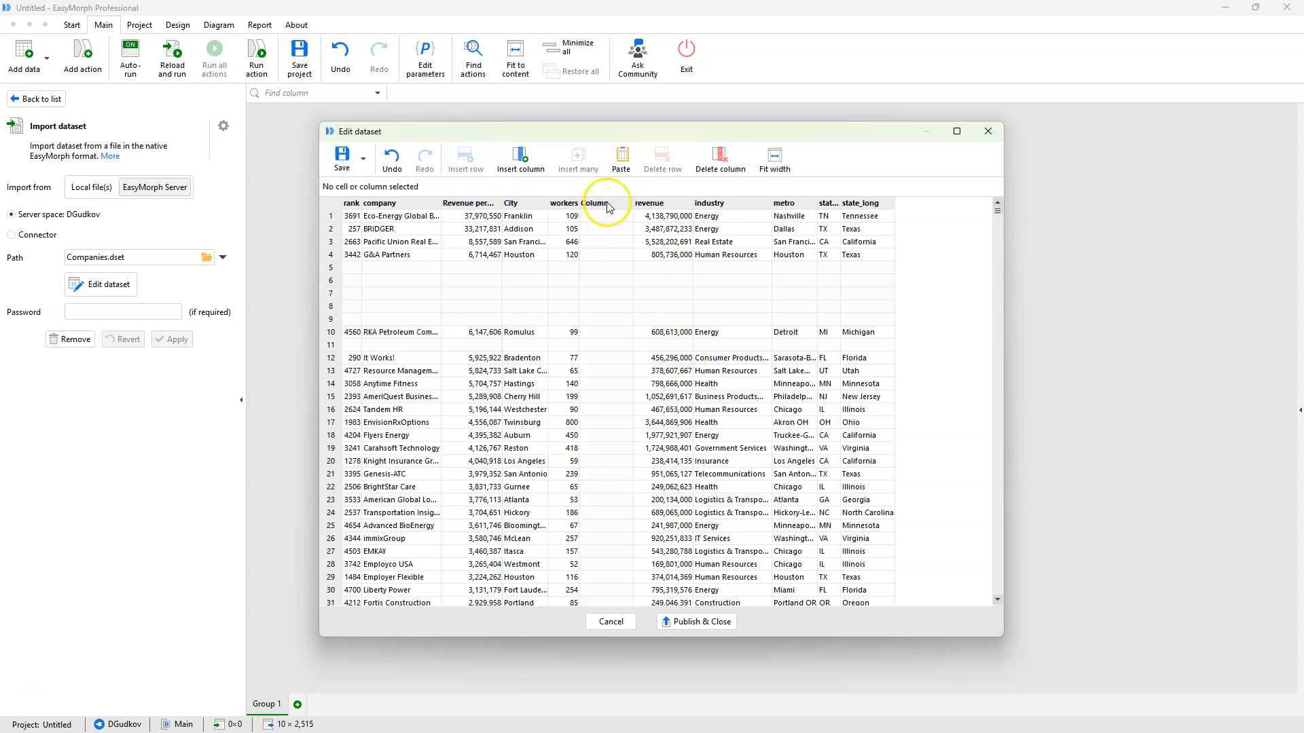
- Move blank row 5 up to position 2, and return it to position 5
click(332, 269)
drag(332, 267, 325, 238)
click(335, 230)
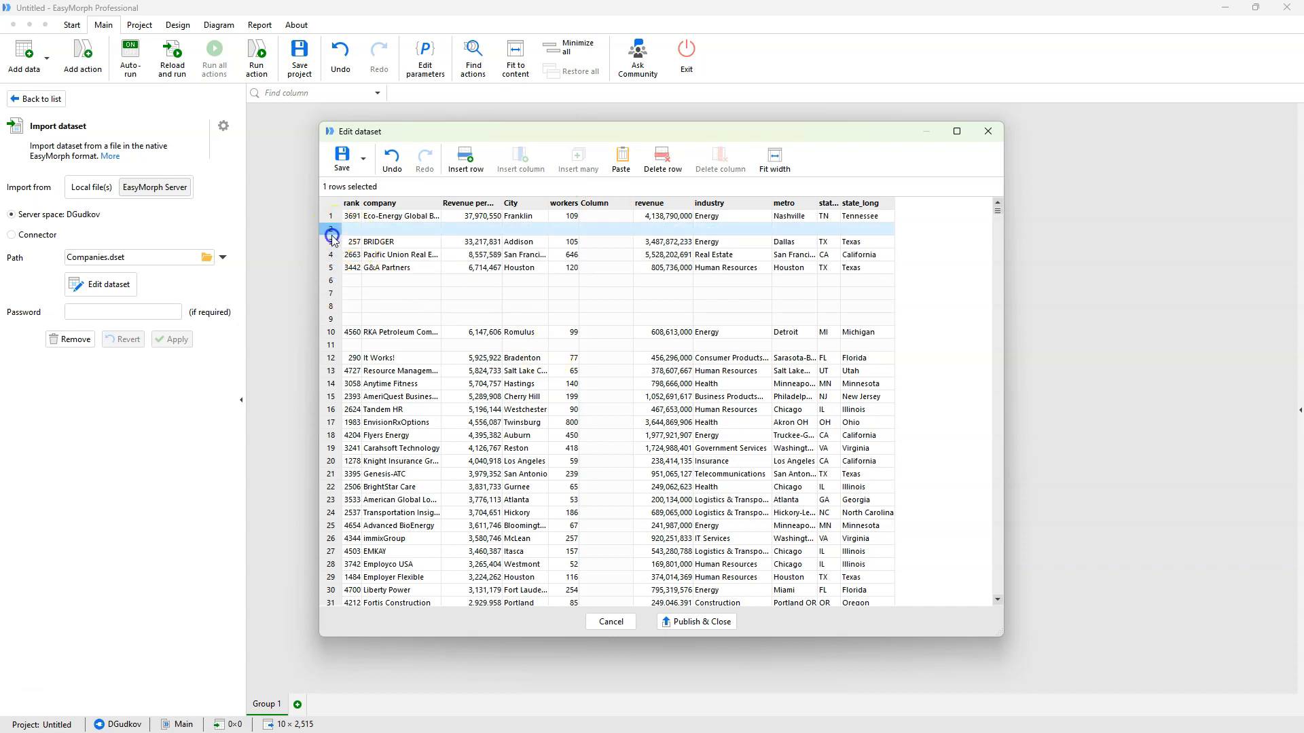
drag(330, 231, 330, 269)
click(519, 292)
- Enter 234234, 234234, 2342 and sfsfdsf in rows 5 to 8 of the empty column before revenue
click(387, 272)
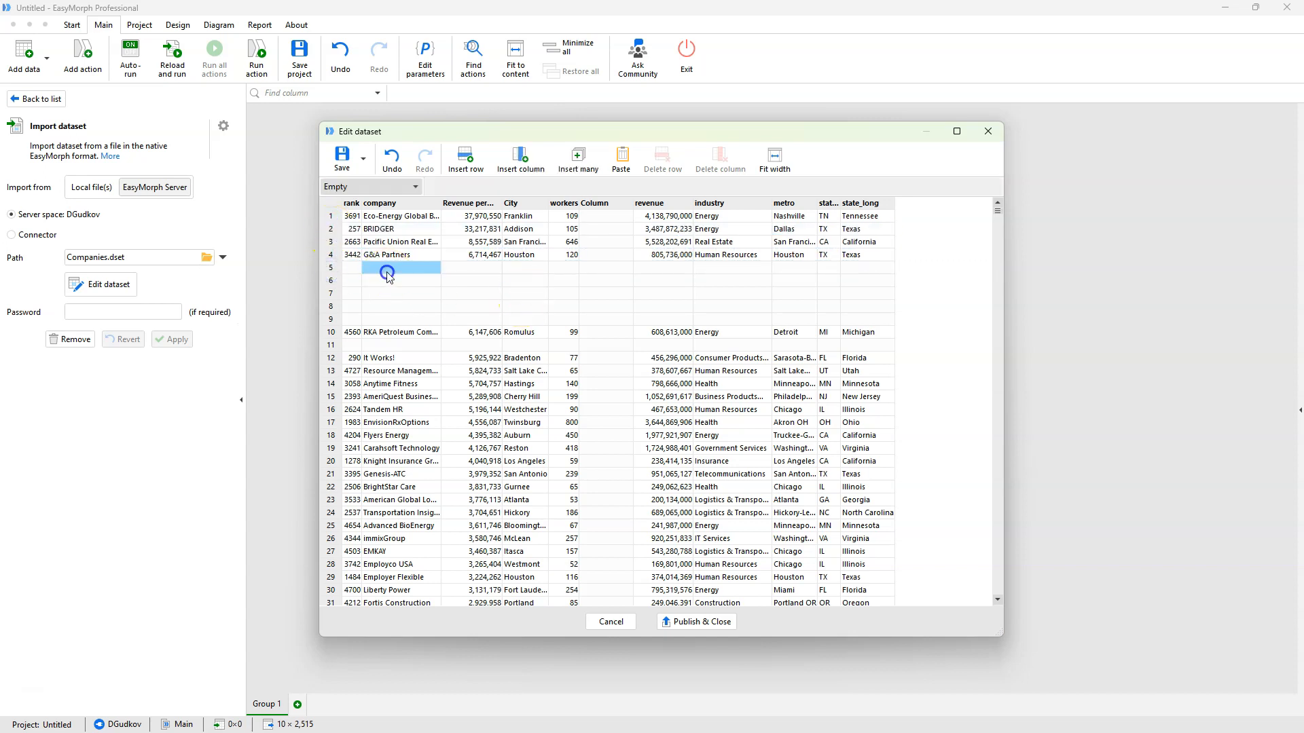
click(605, 269)
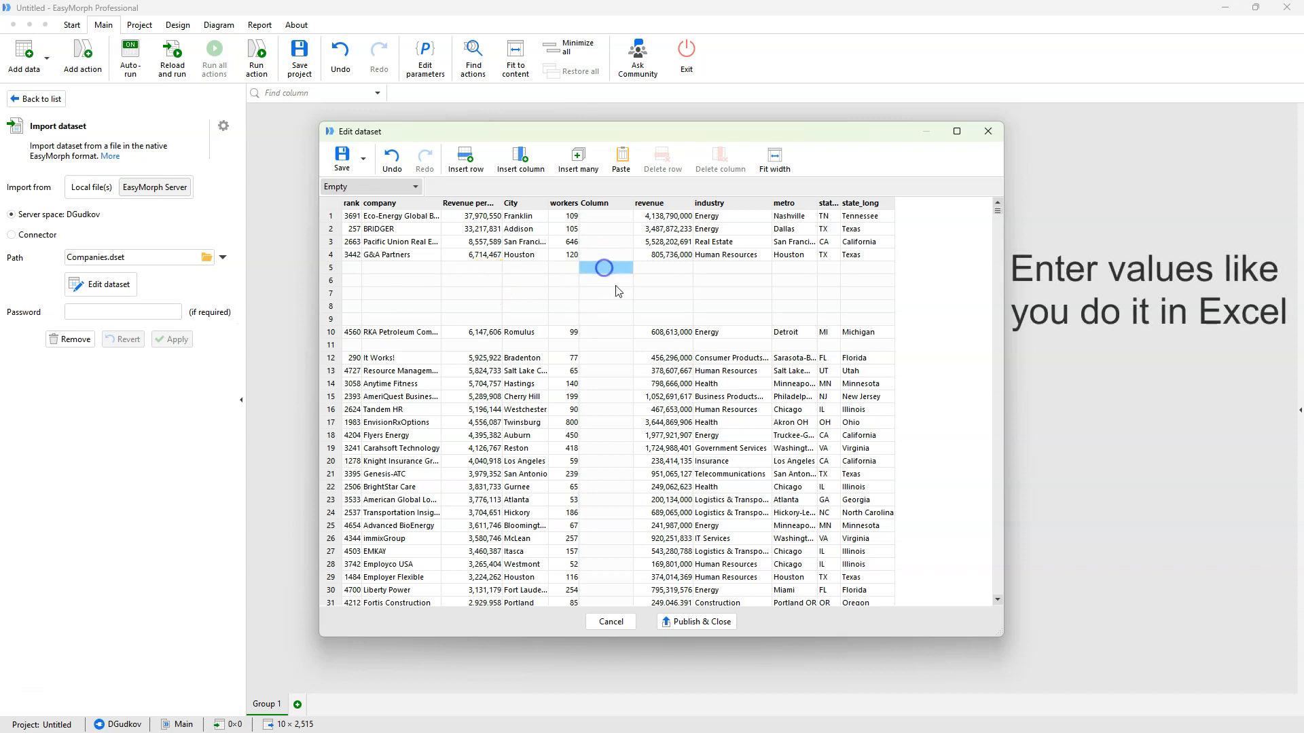
text(234234)
key(Return)
text(234234)
key(Return)
text(2342)
key(Return)
text(sfsfdsf)
key(Return)
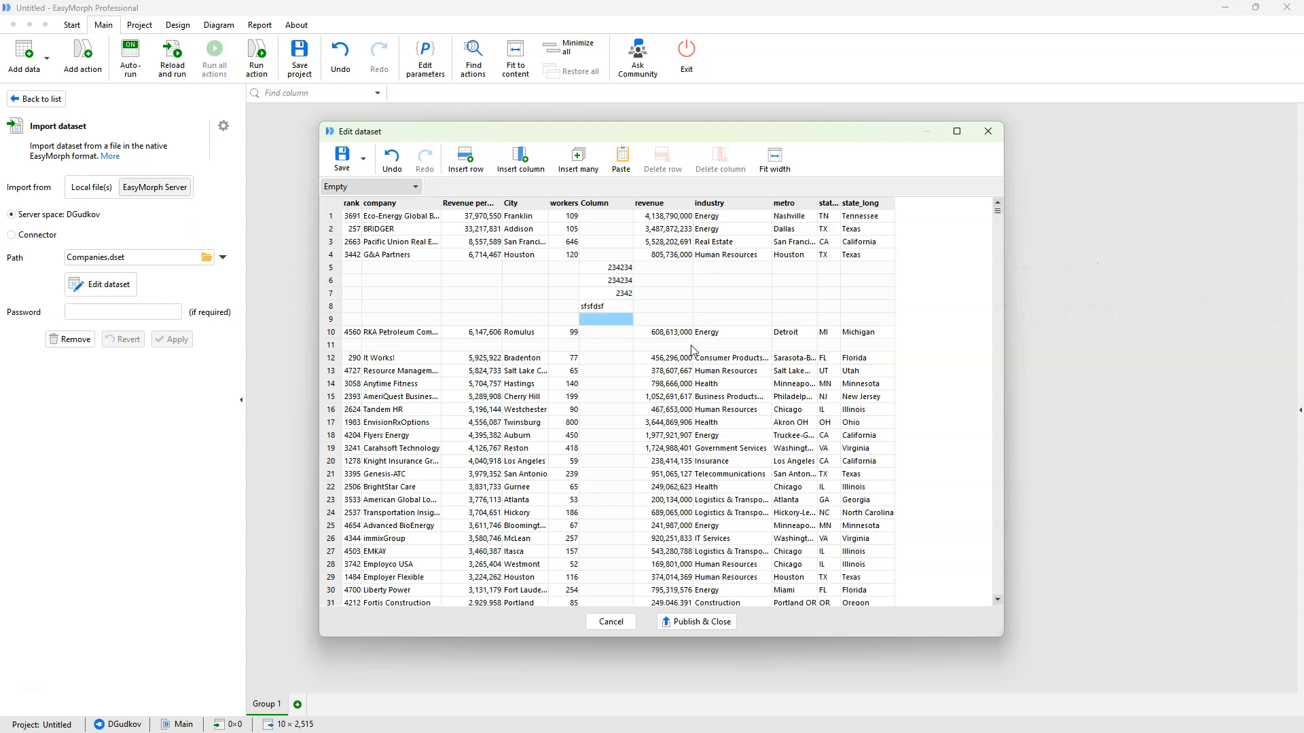
- Select rows 5 through 9 as one block
click(616, 268)
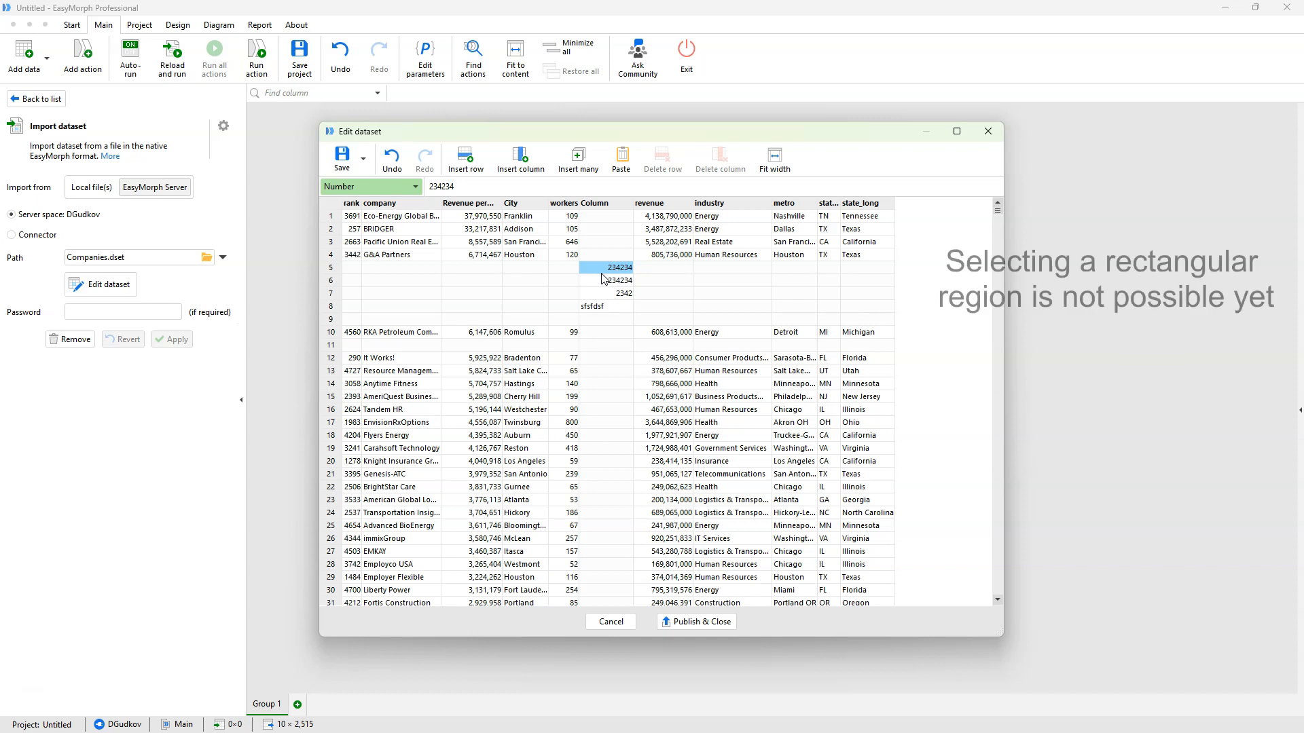
mouse_move(603, 277)
mouse_down()
mouse_move(608, 310)
mouse_move(614, 270)
mouse_up()
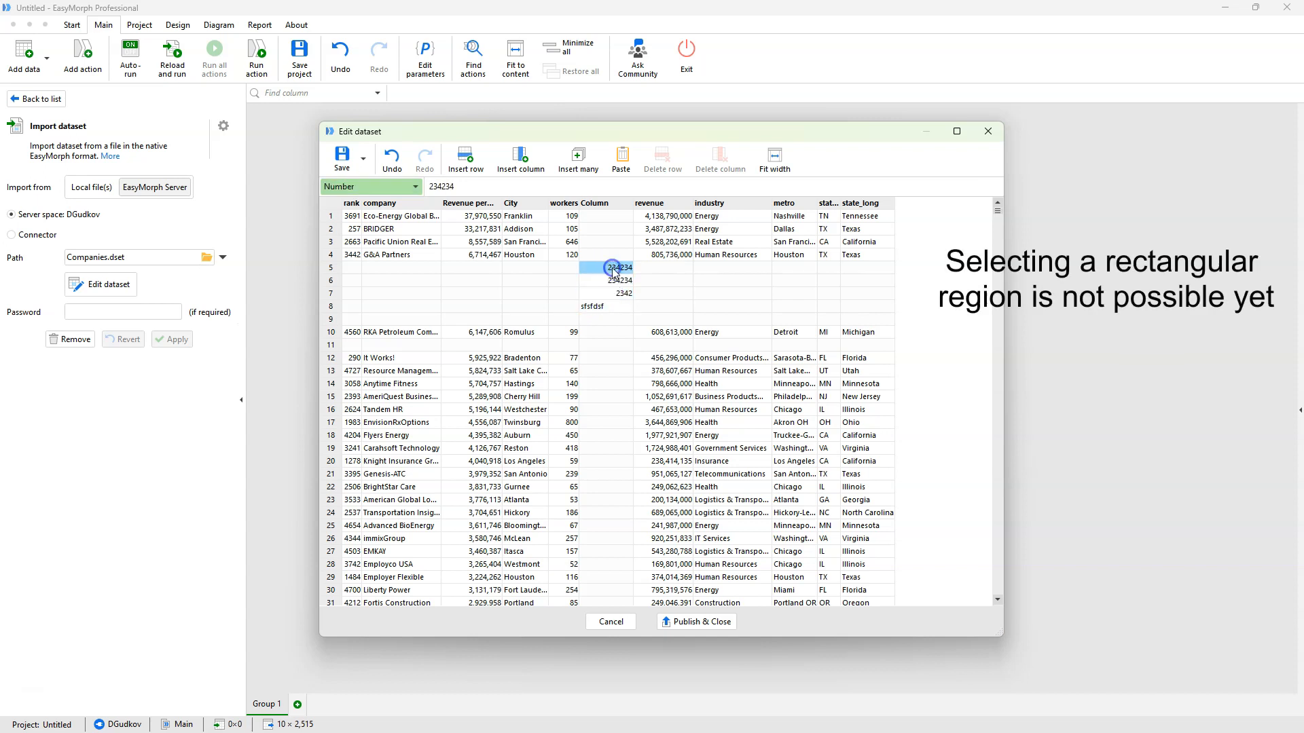
click(601, 203)
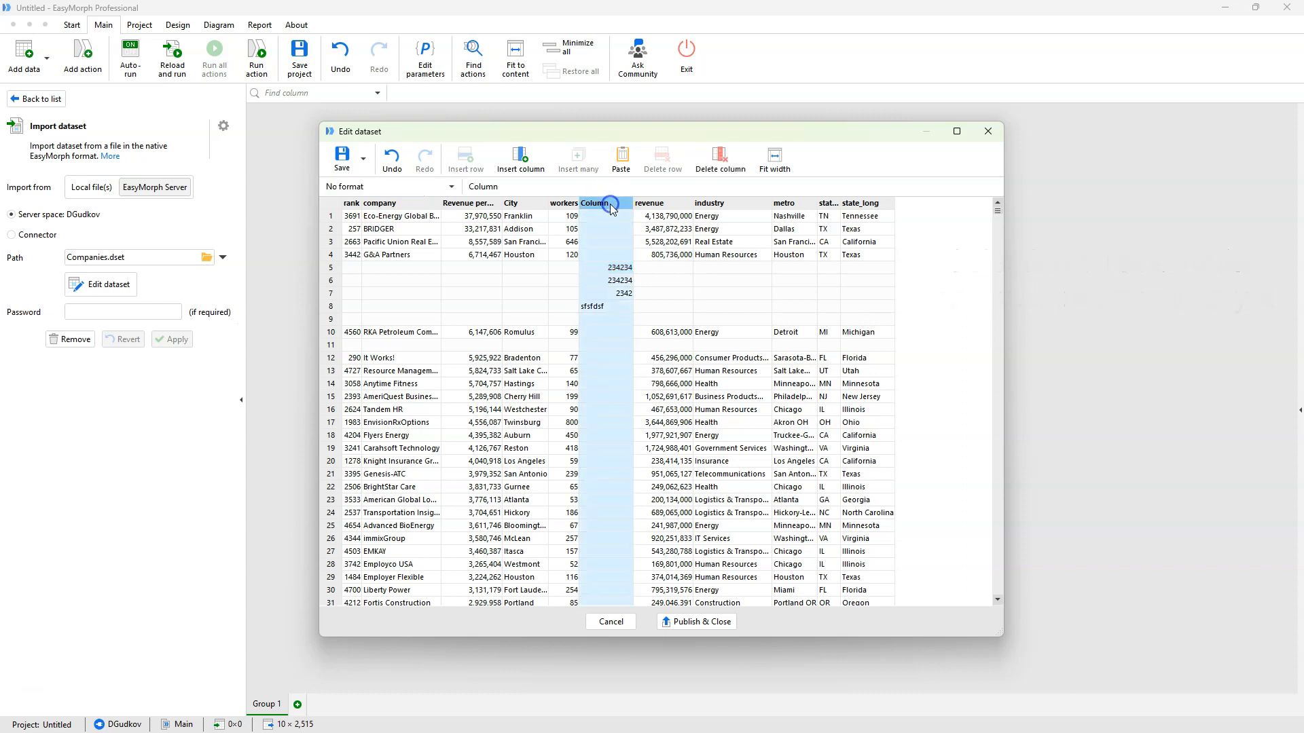
click(333, 269)
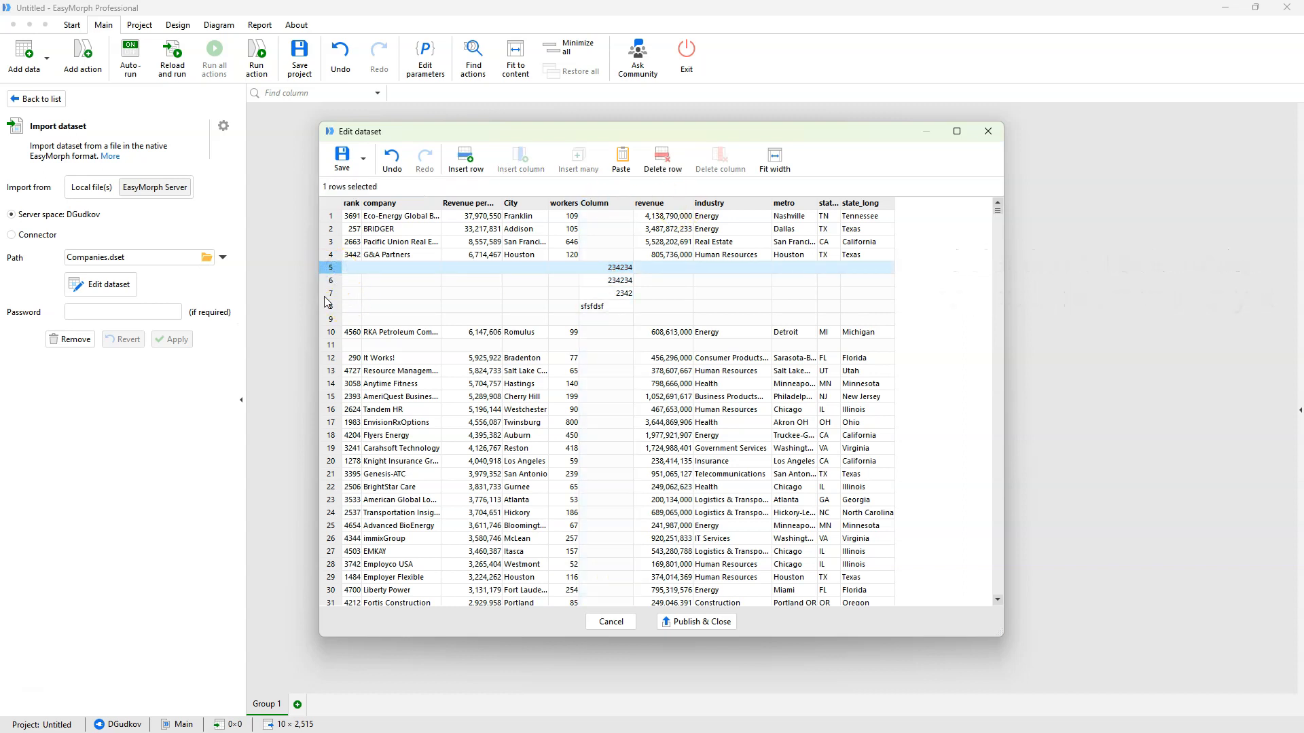
drag(330, 303, 337, 351)
shift+click(329, 324)
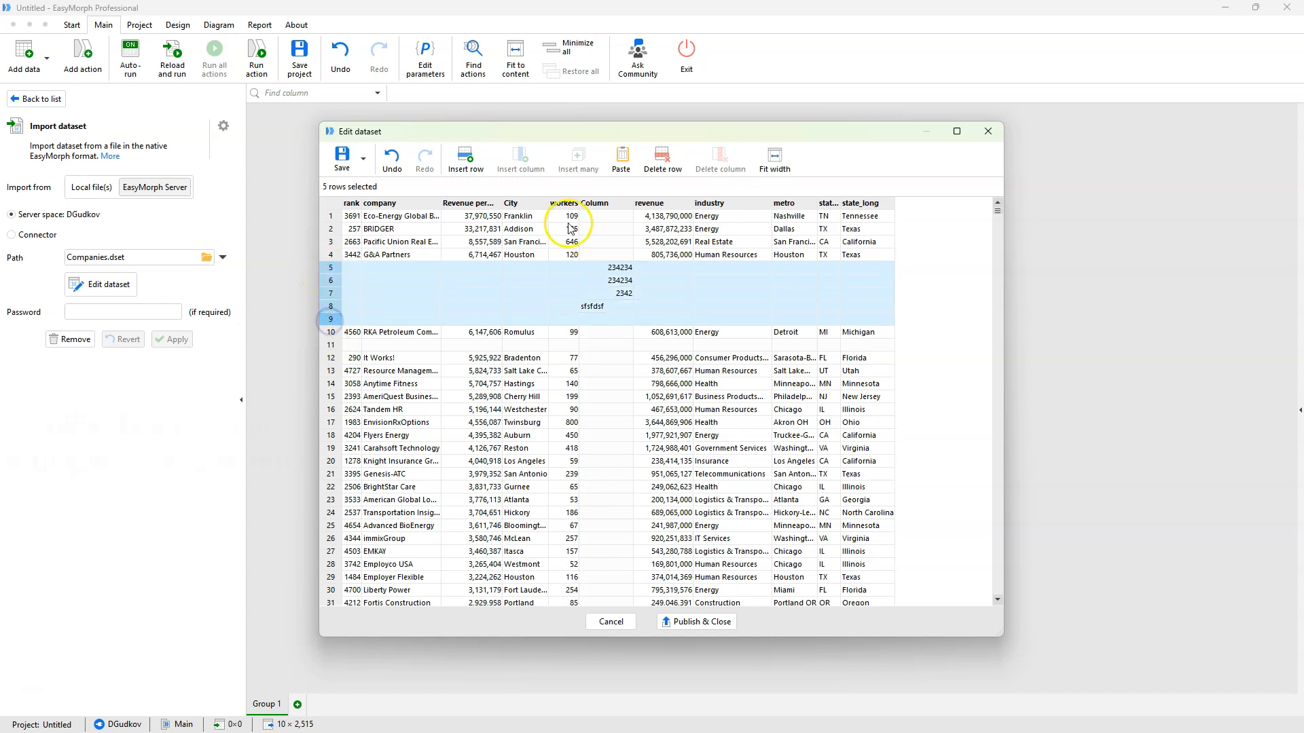
- Select the adjacent columns from City through industry, and clear that selection by choosing single cells
click(516, 203)
shift+click(713, 203)
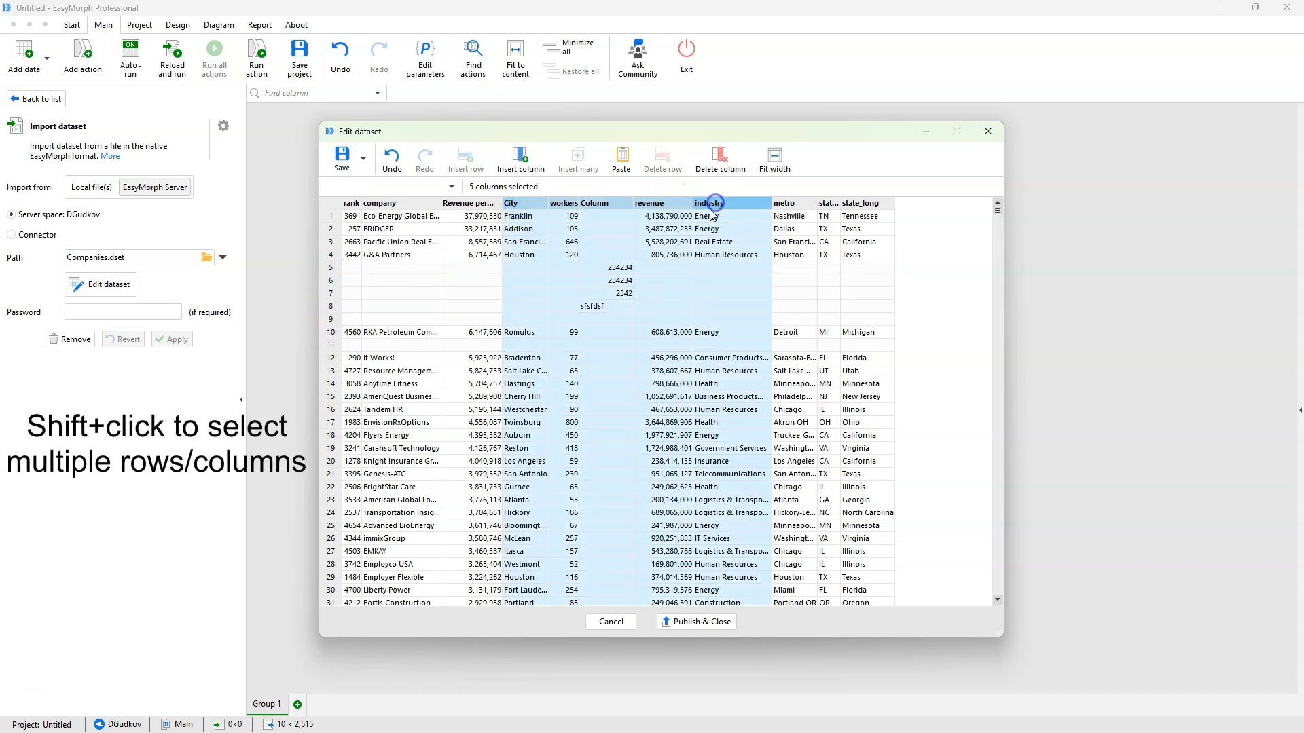
click(621, 280)
click(561, 269)
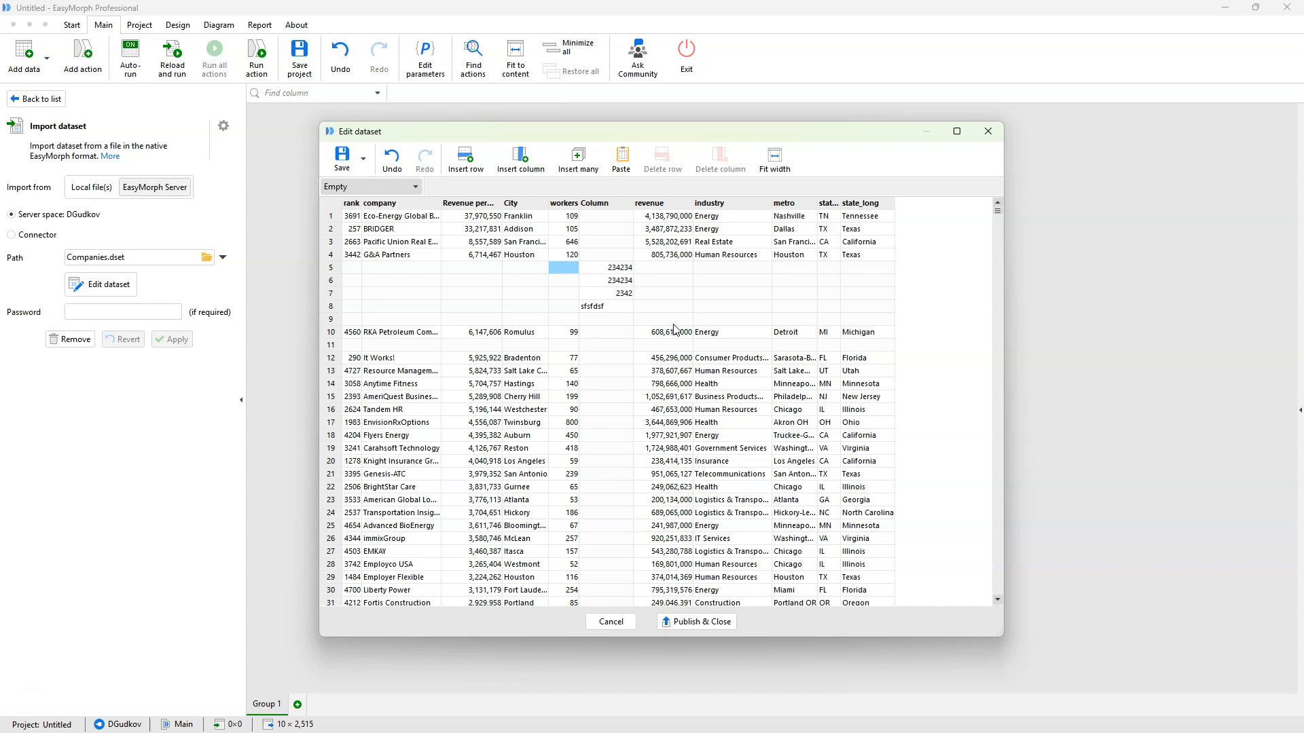
- Change the data type of the 234234 cell in row 5 from Number to Text
click(605, 267)
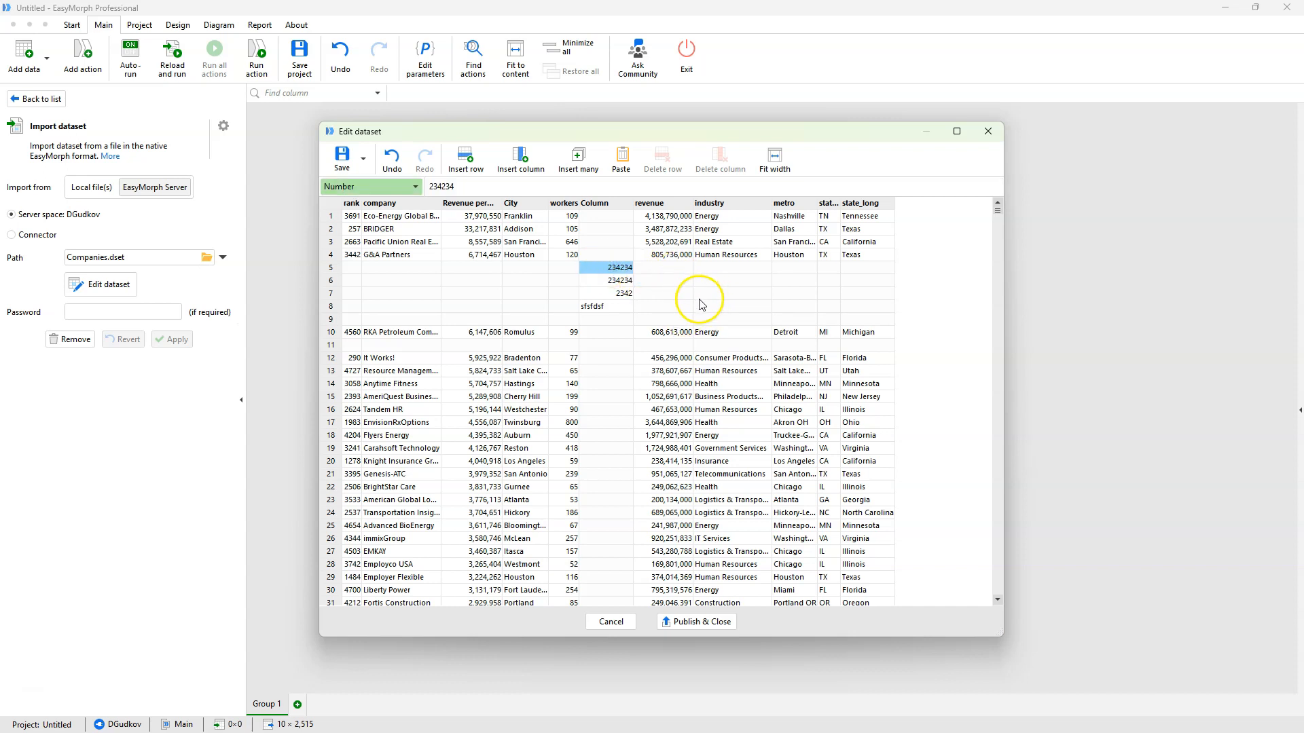
click(620, 278)
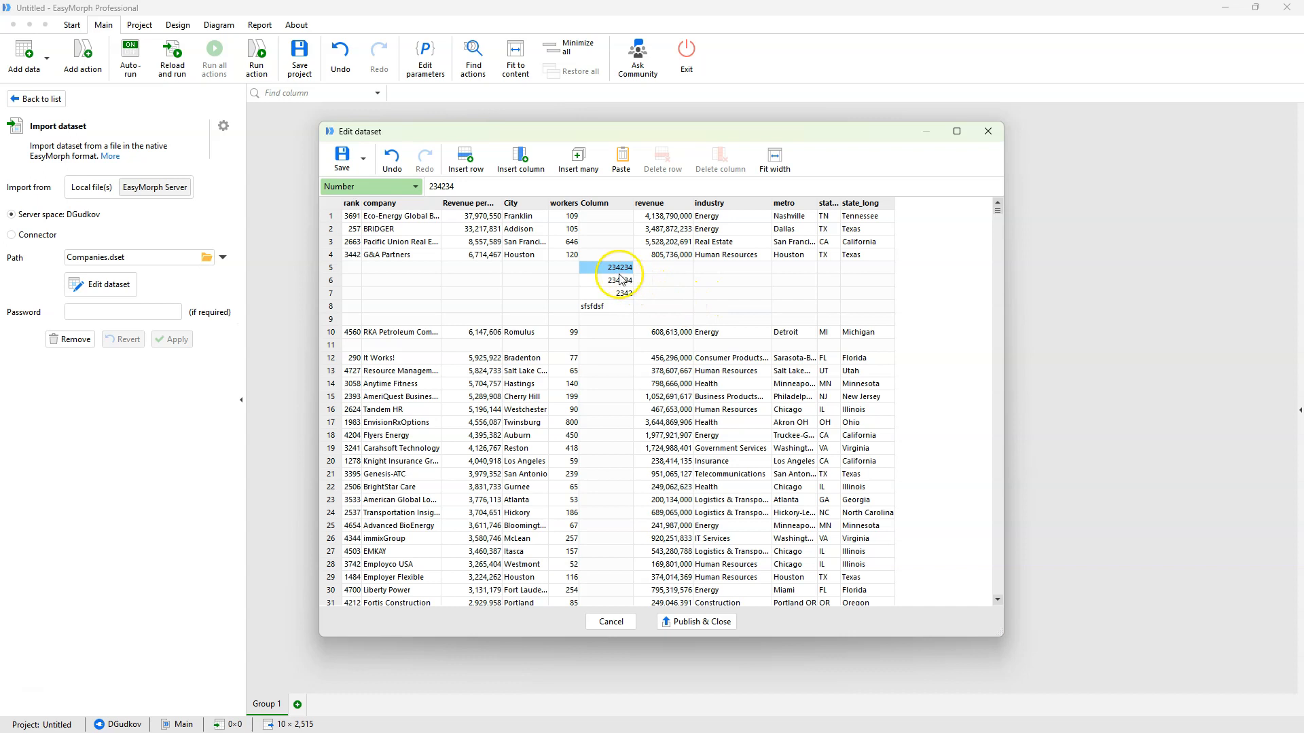
click(416, 188)
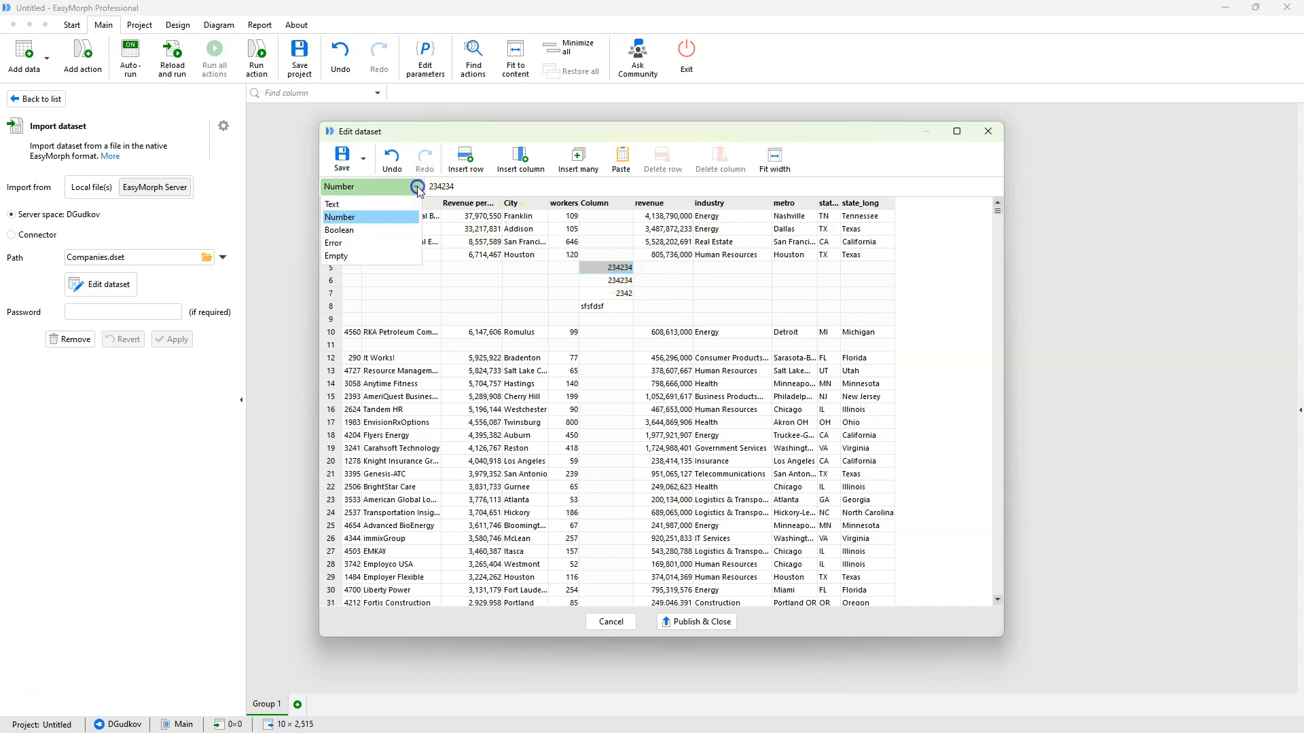
click(623, 270)
click(335, 205)
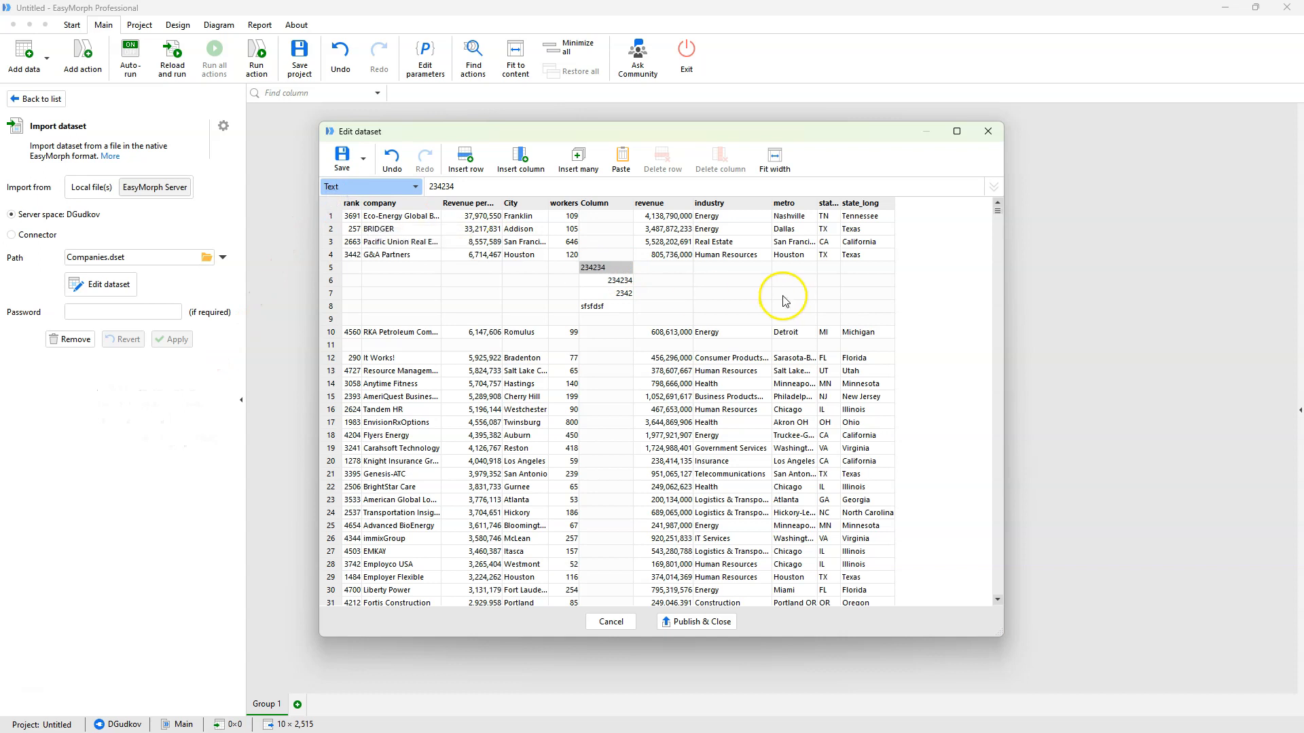
click(619, 271)
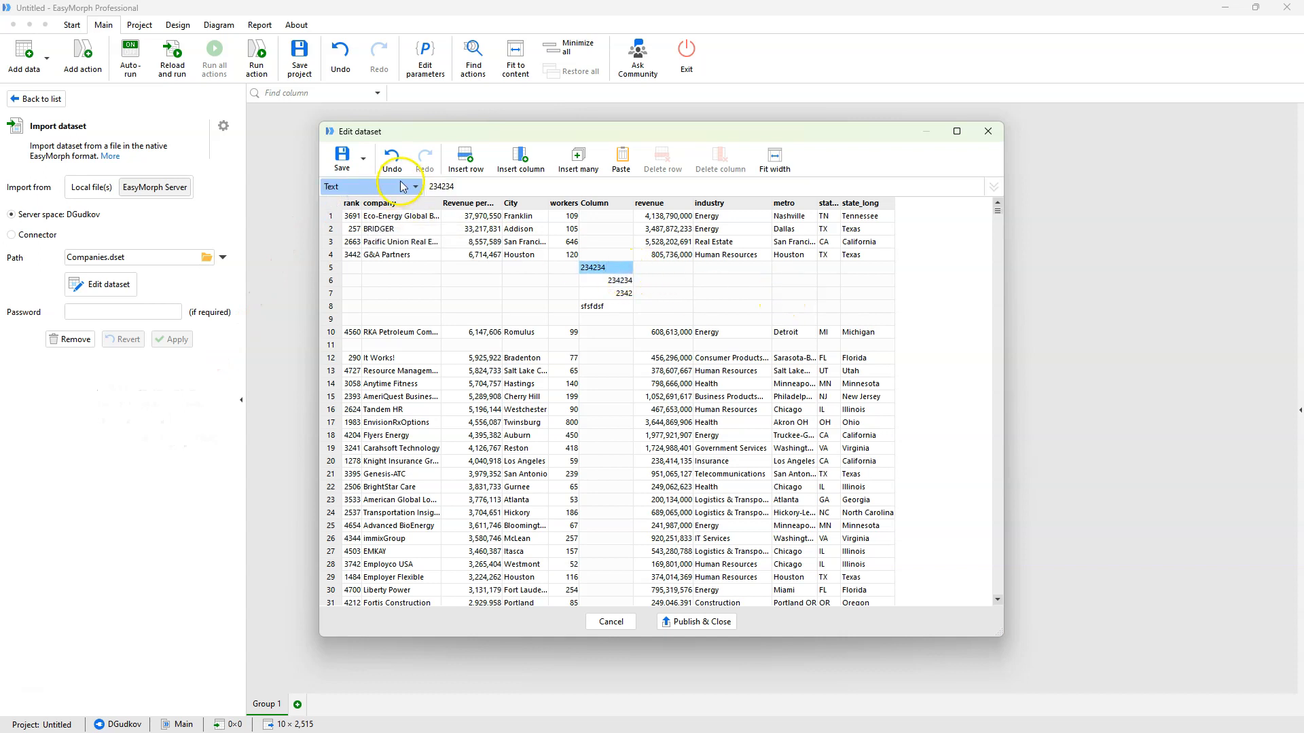
click(656, 293)
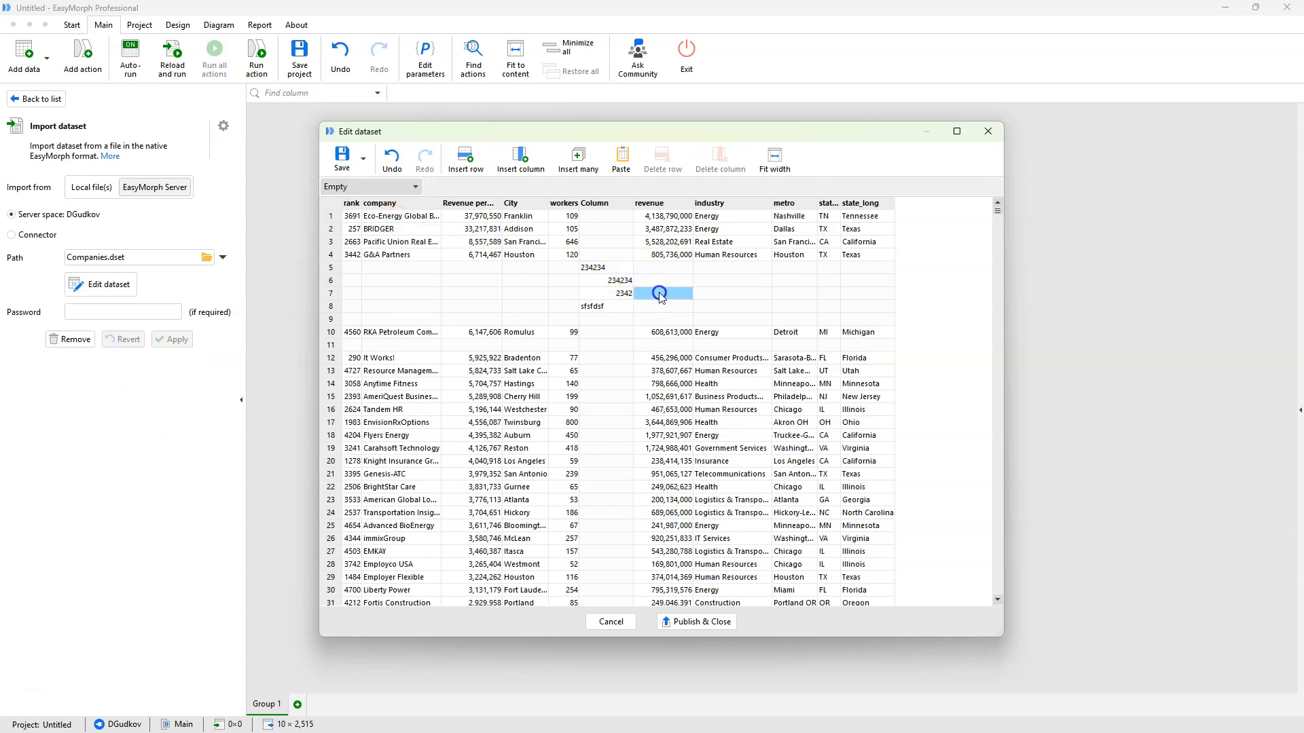
- Set the type of the row 5 cell in the added column to Empty
click(590, 269)
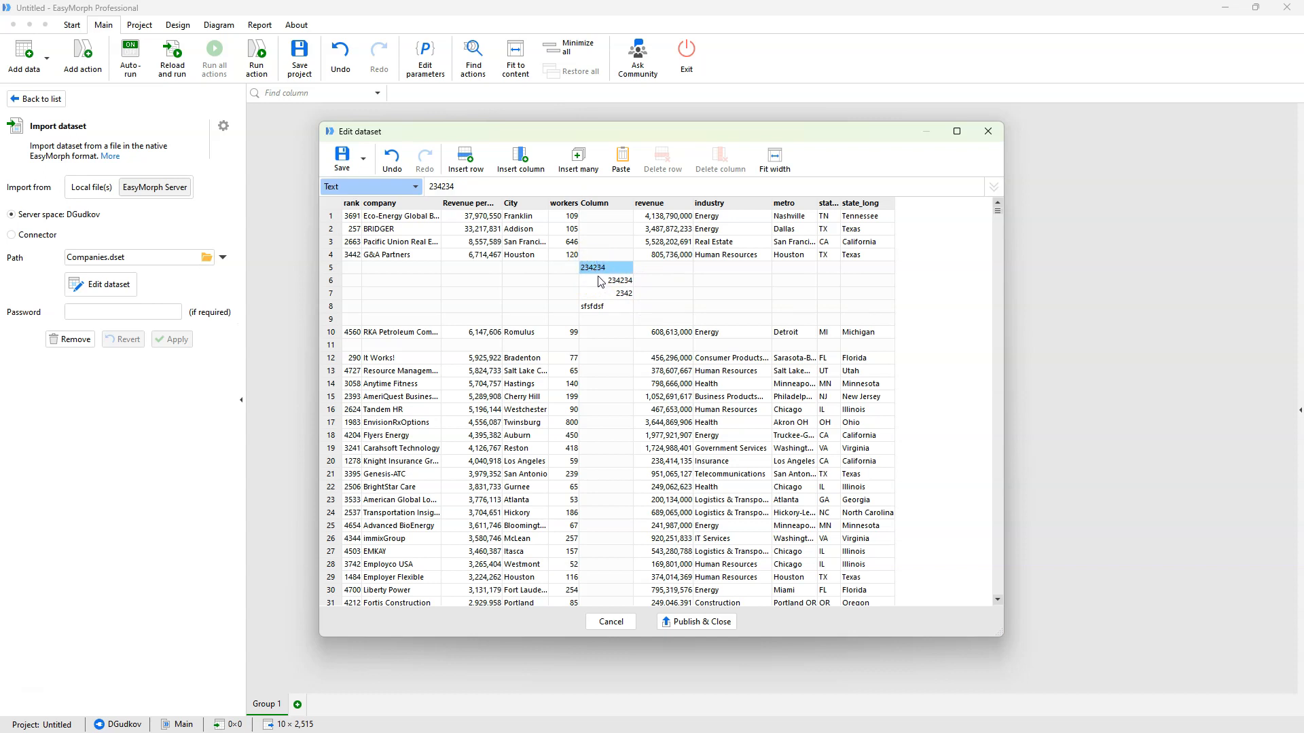
click(416, 187)
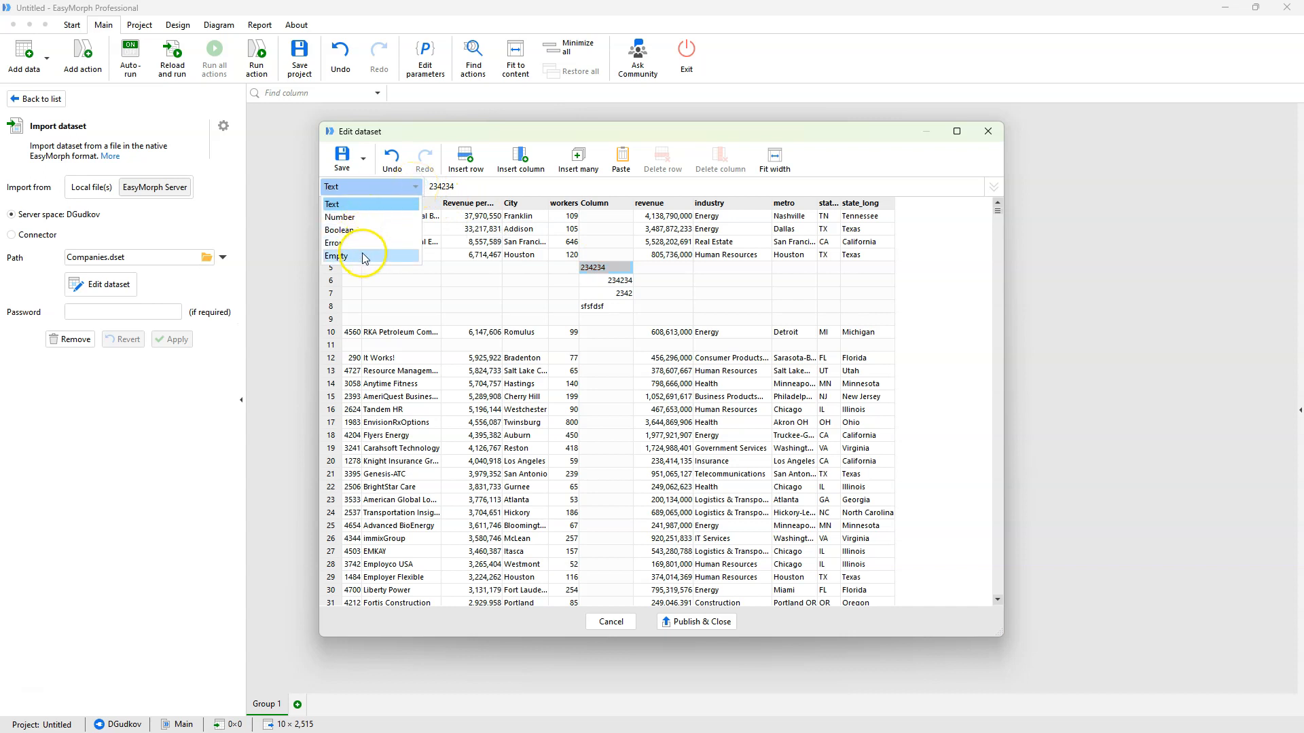
click(363, 255)
click(611, 269)
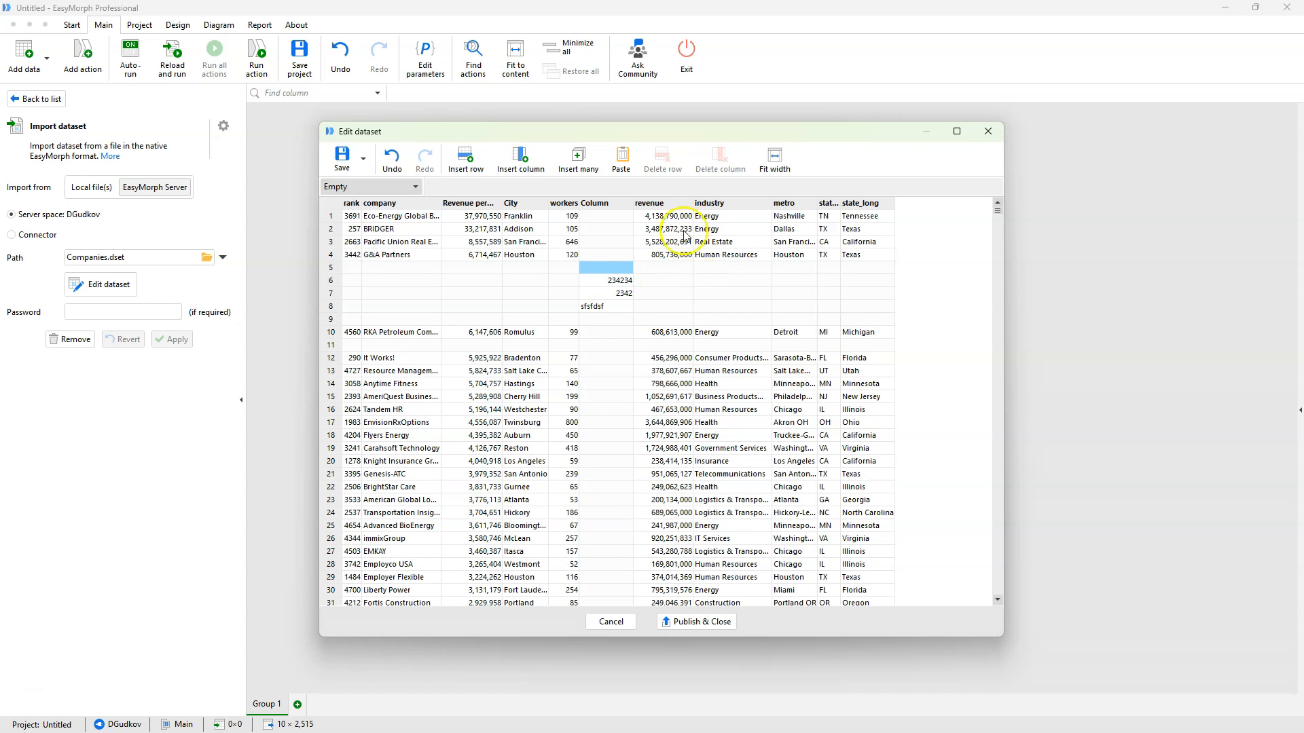
- Widen the added column between workers and revenue
mouse_move(633, 203)
mouse_down()
mouse_move(727, 203)
mouse_move(657, 203)
mouse_up()
click(595, 268)
click(520, 269)
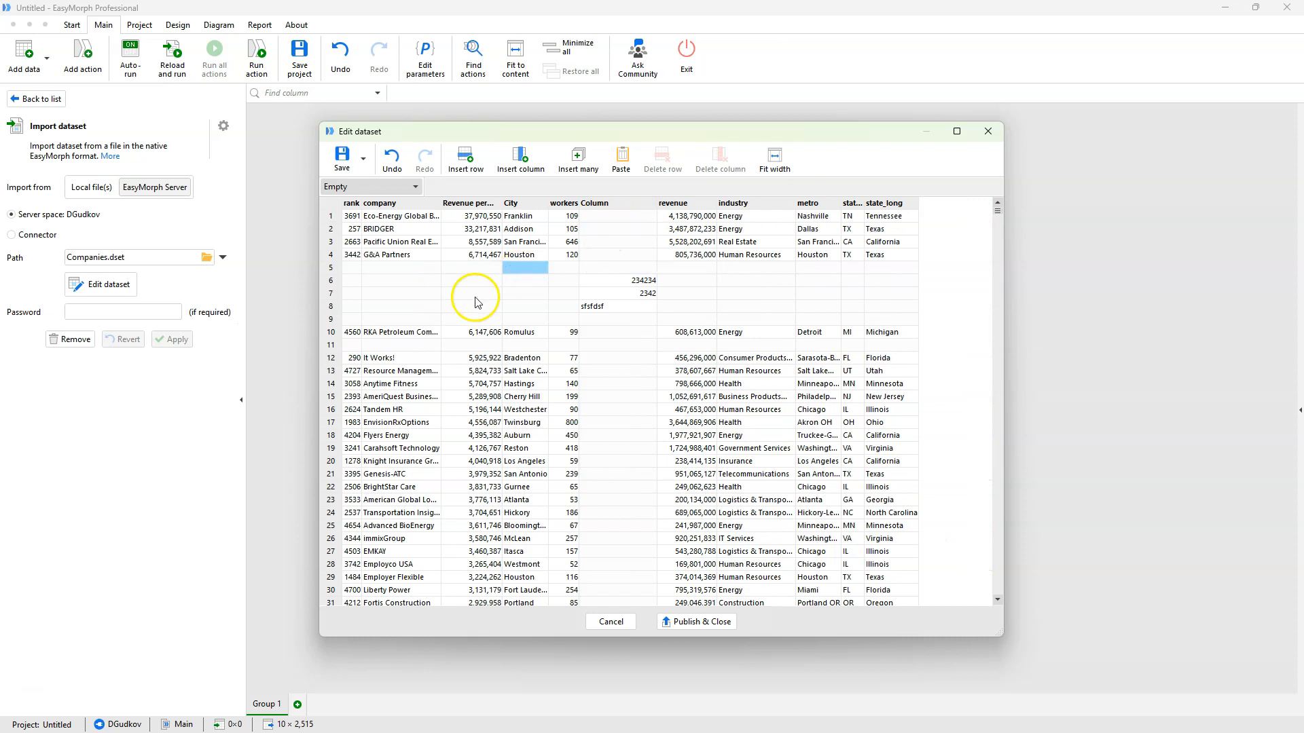
click(598, 280)
click(404, 267)
click(524, 294)
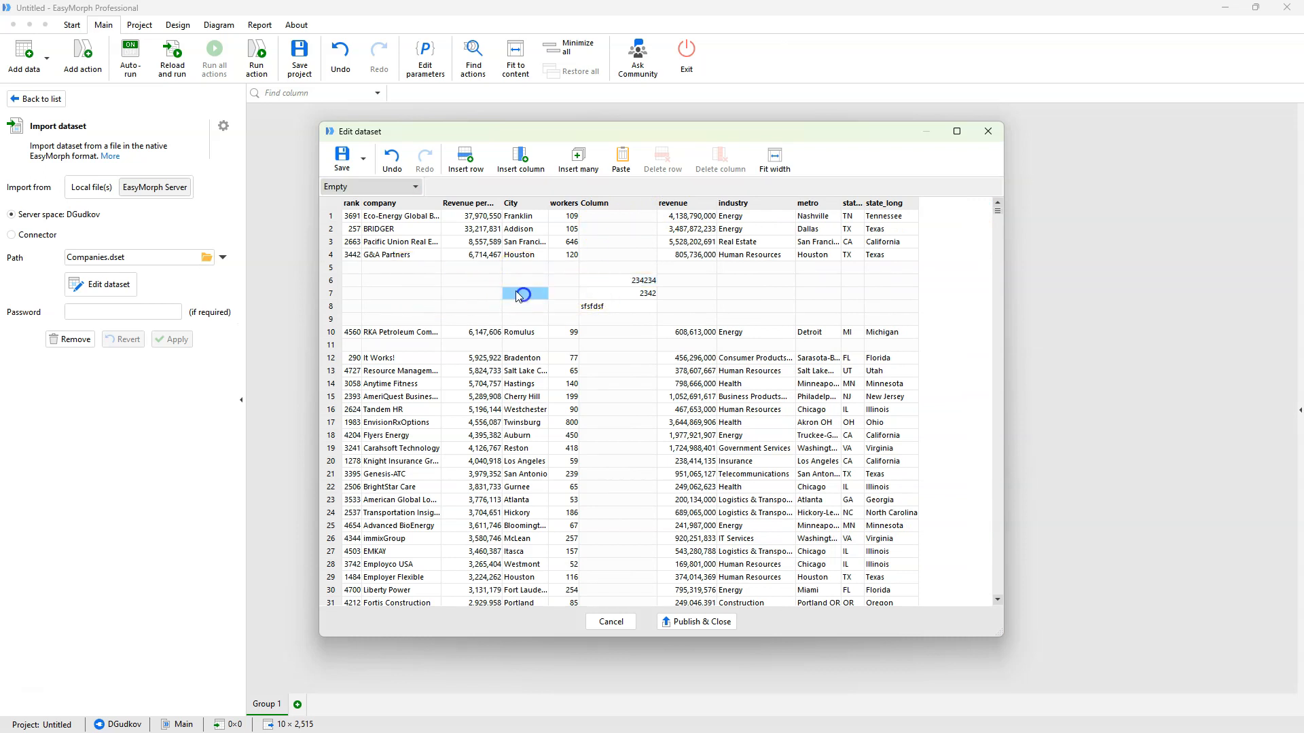
- Undo all edits made in the dataset editor, back to the original company data
click(393, 163)
click(393, 163)
click(393, 163)
click(392, 163)
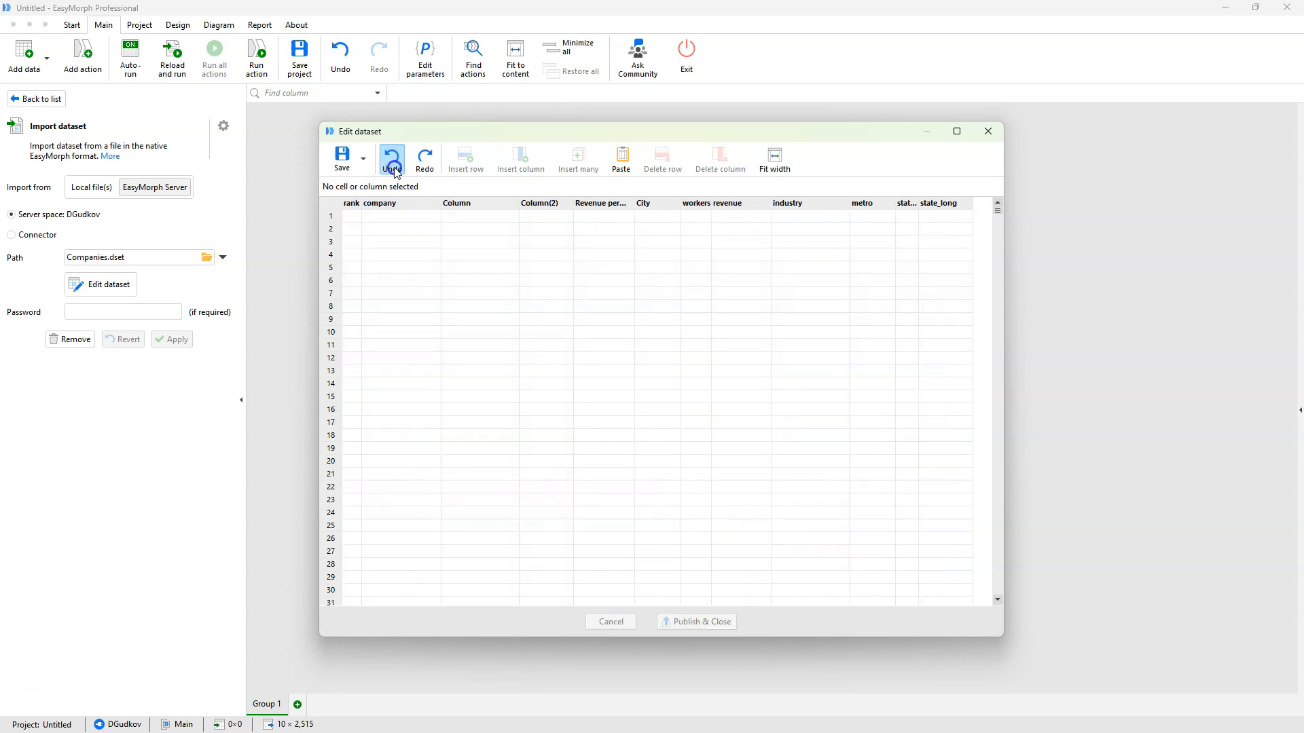
click(393, 163)
click(392, 163)
click(392, 163)
click(393, 163)
drag(512, 138, 543, 131)
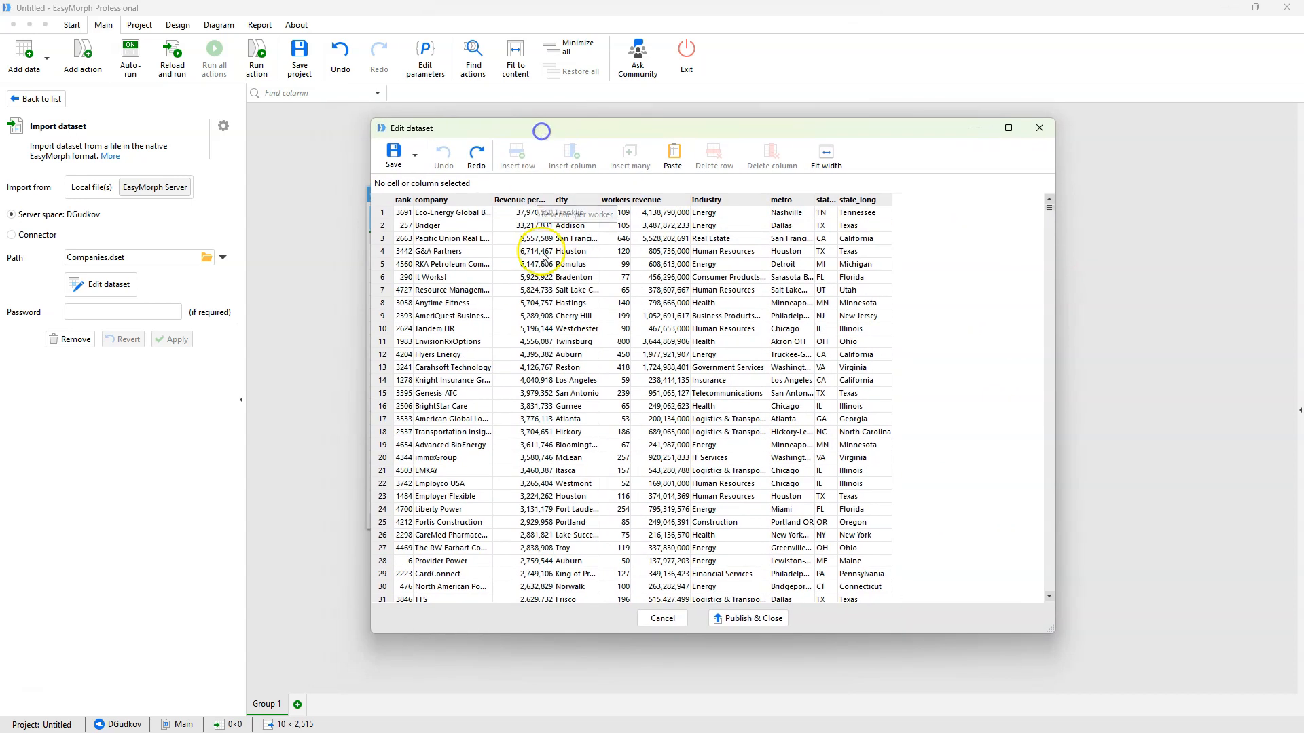
click(541, 290)
click(634, 317)
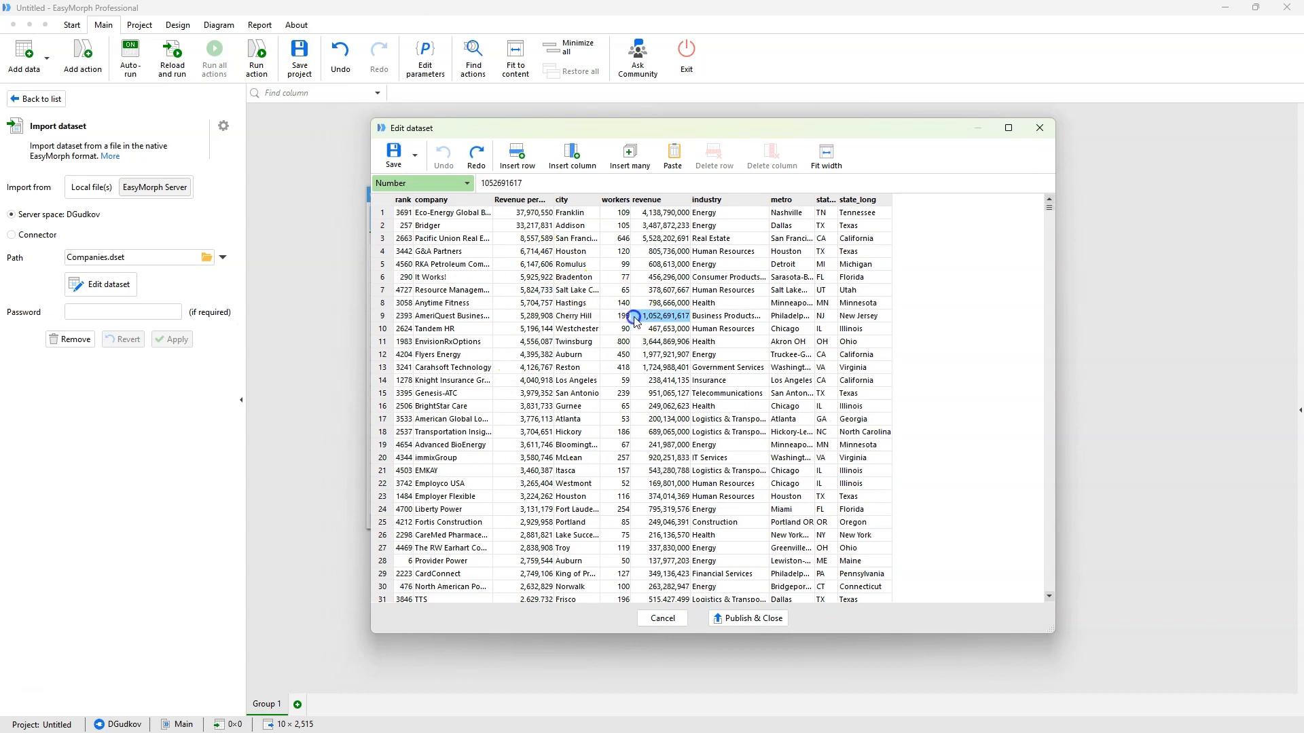
- Insert a column after company in the dataset and name it Random numbers
click(463, 200)
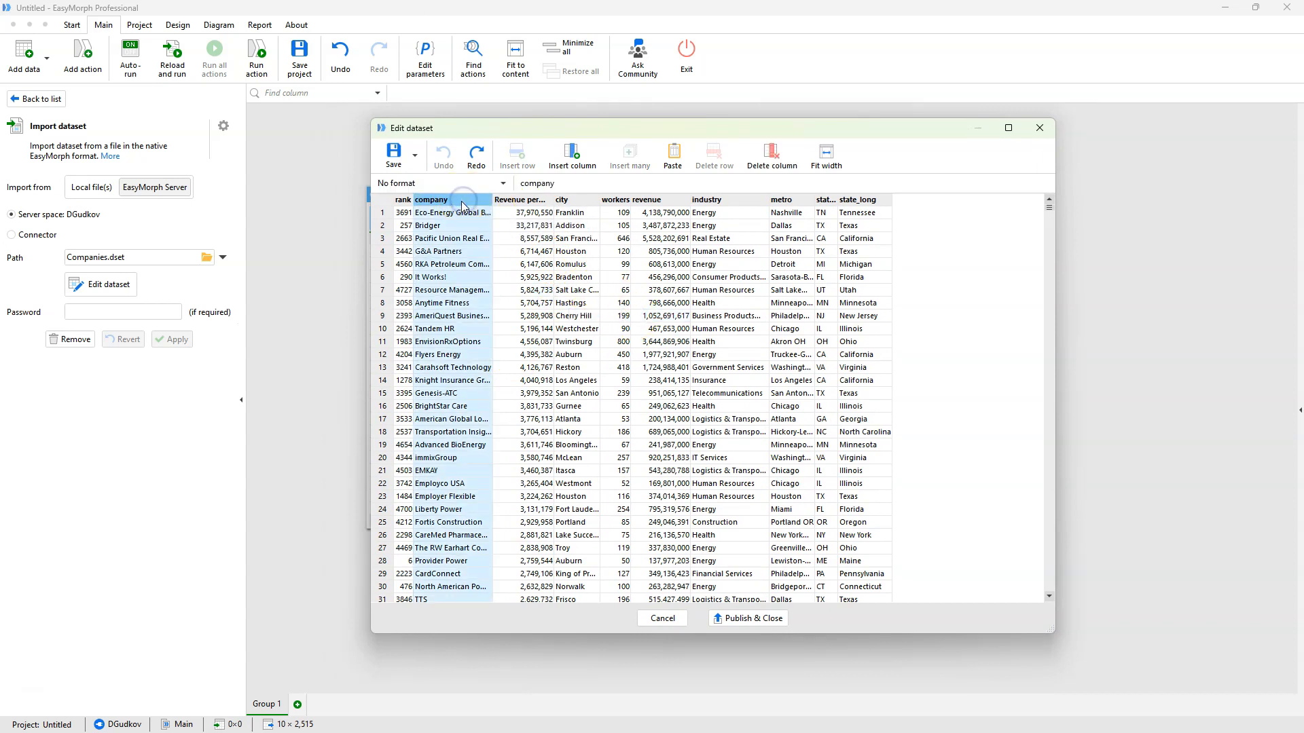
right_click(463, 205)
click(522, 280)
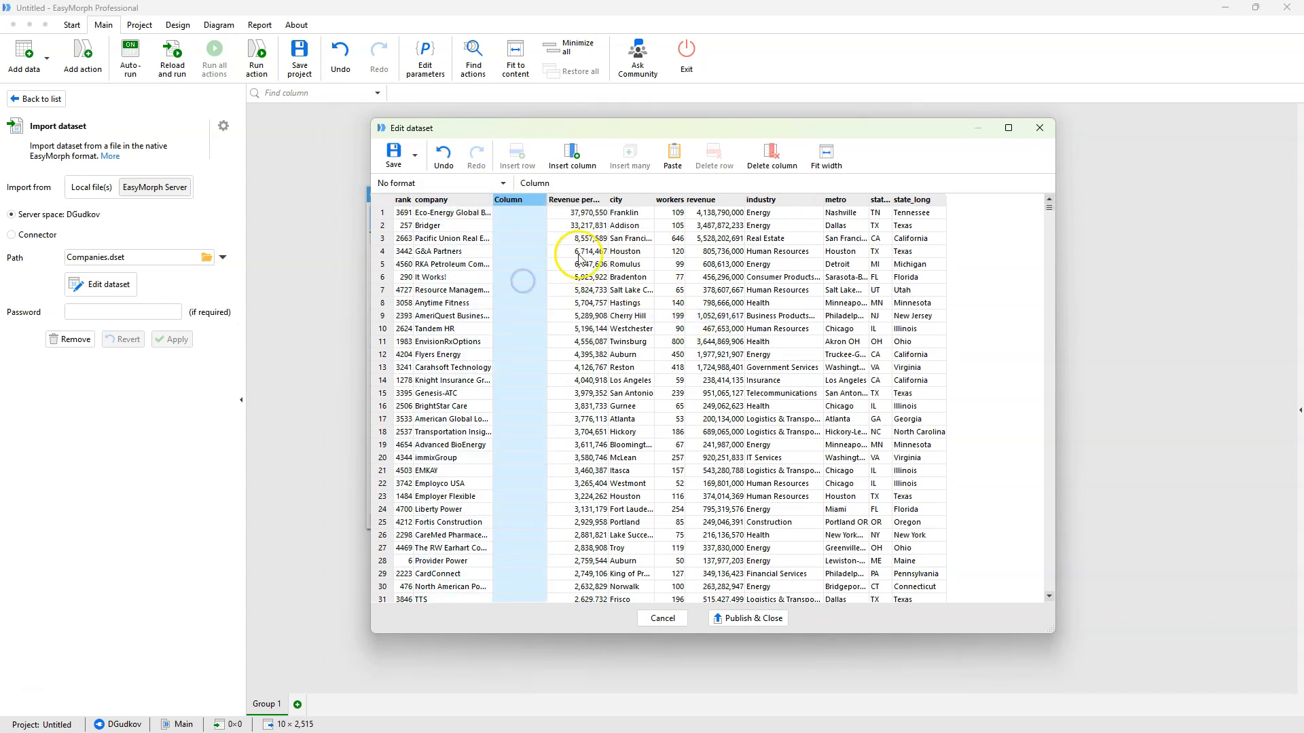
double_click(536, 183)
text(Random nu)
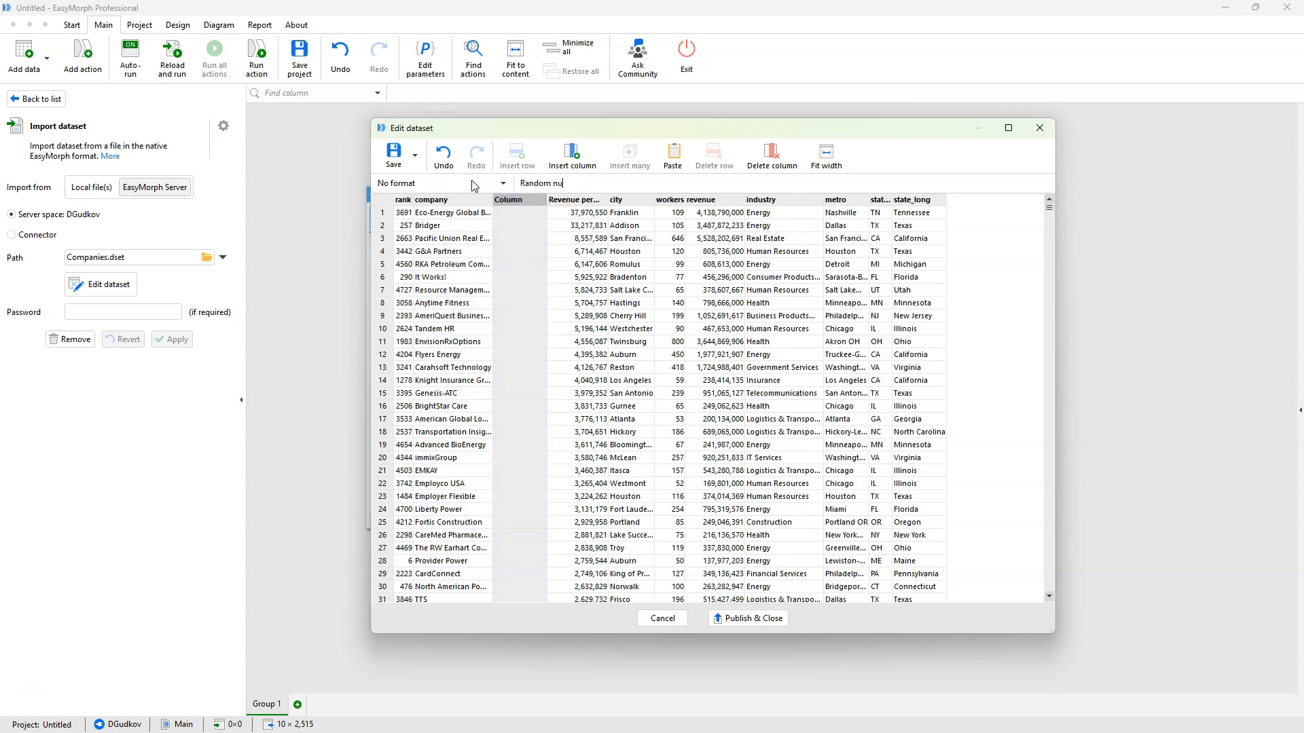
text(mbers)
key(Return)
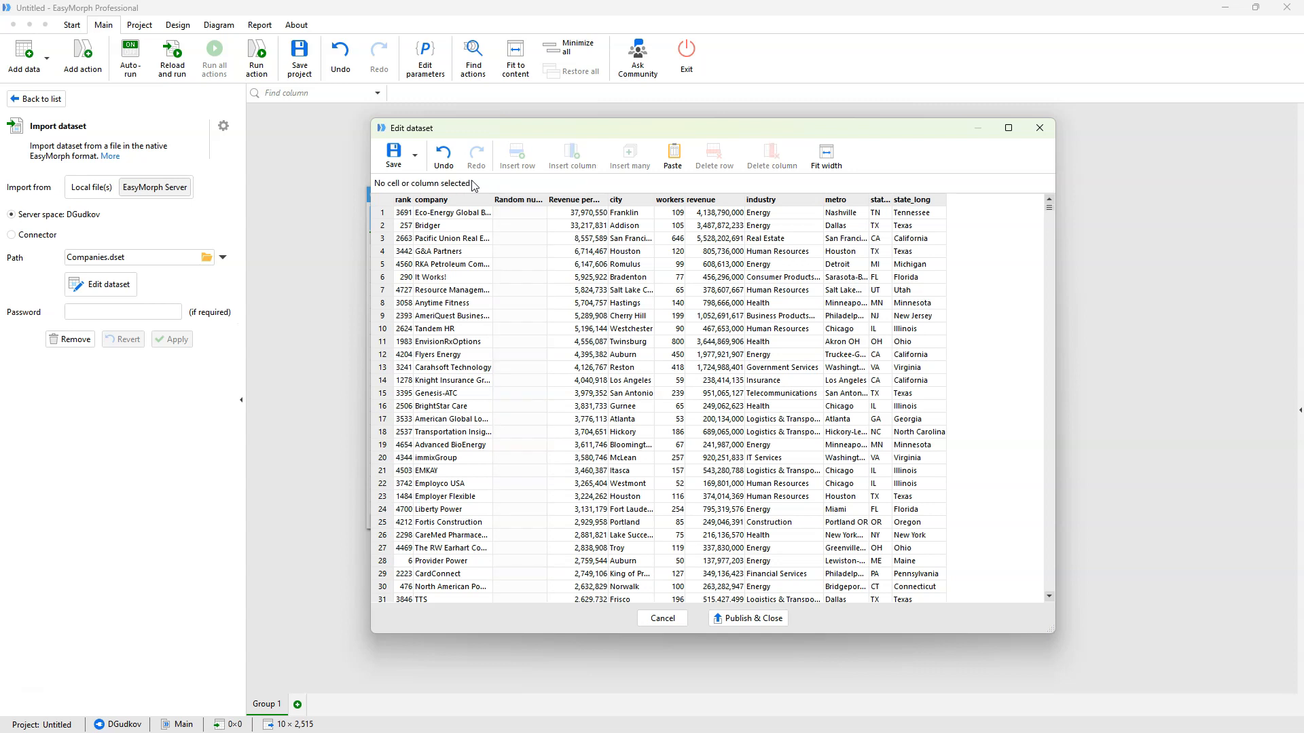
- Widen the Random numbers column and fill its first three rows with 24453, 345345 and 45345
click(544, 202)
click(536, 227)
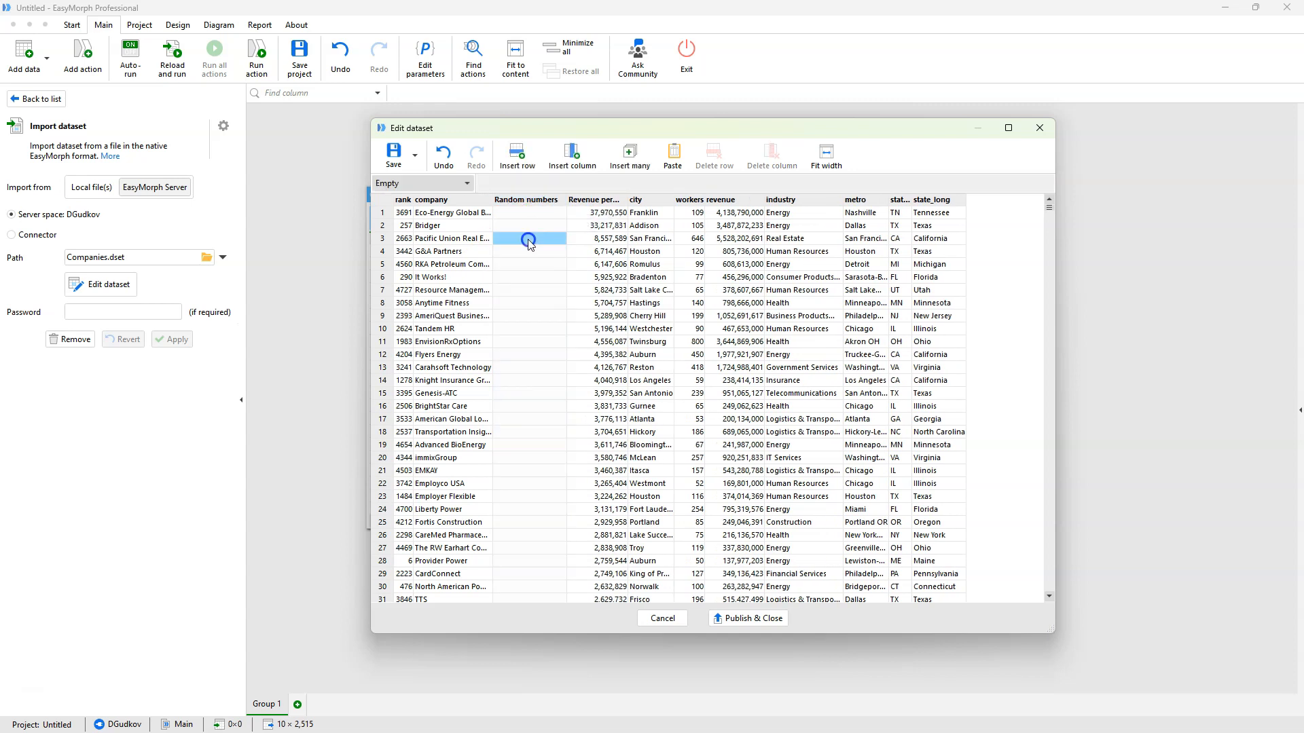
click(533, 215)
text(24)
key(Return)
text(45345)
key(Return)
click(553, 238)
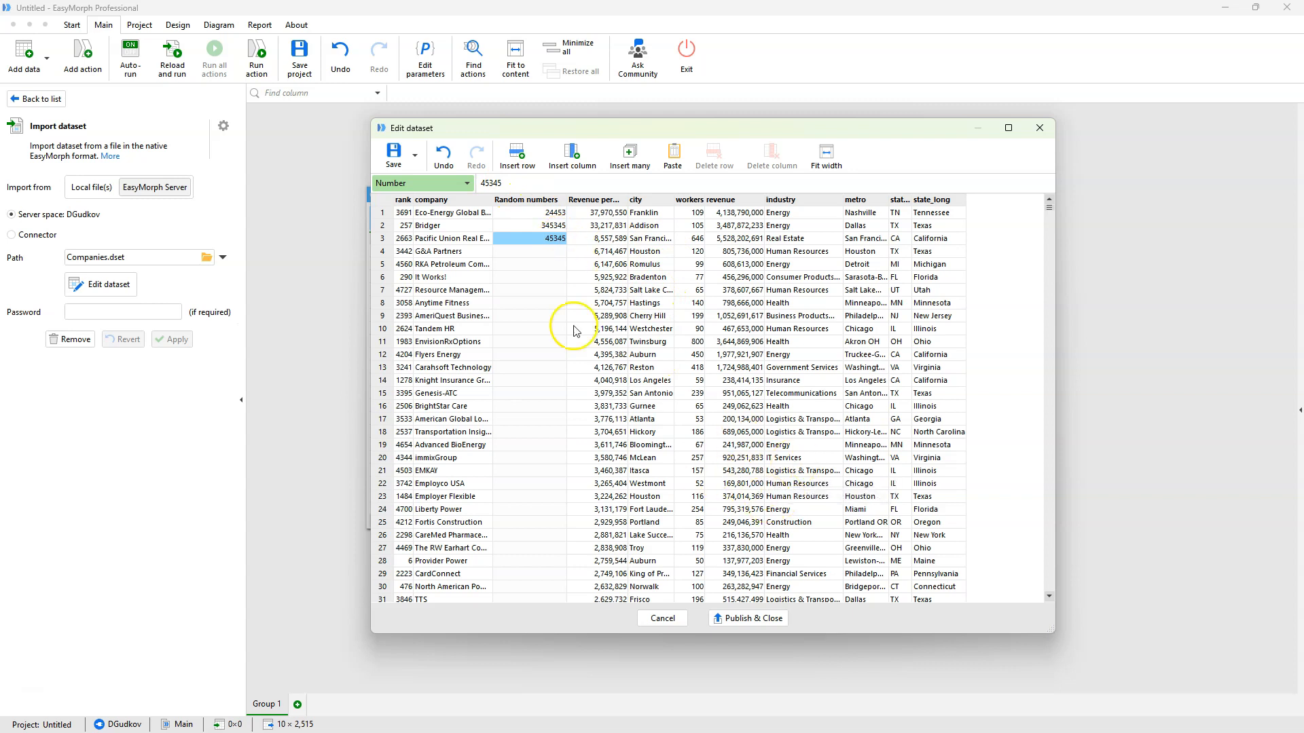
- Publish the edited dataset and close the editor, and widen the Random numbers column in the Companies table
click(753, 620)
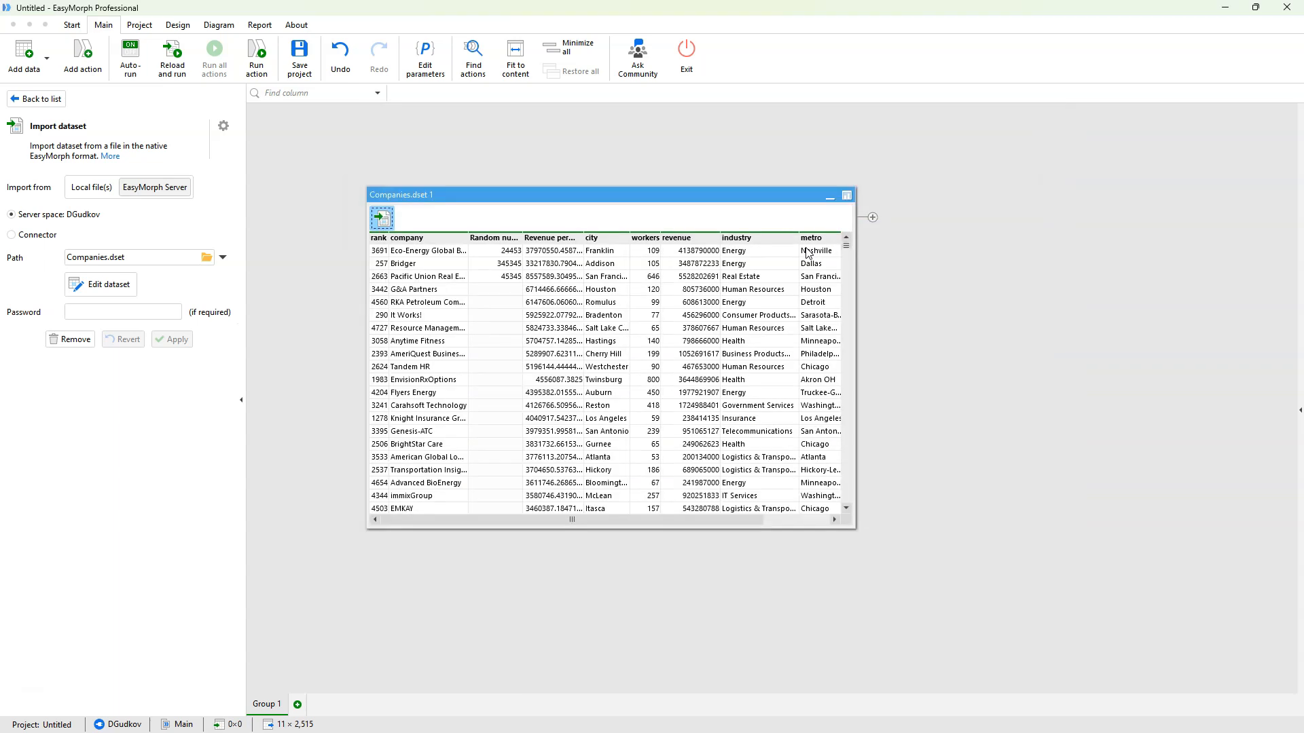
click(383, 238)
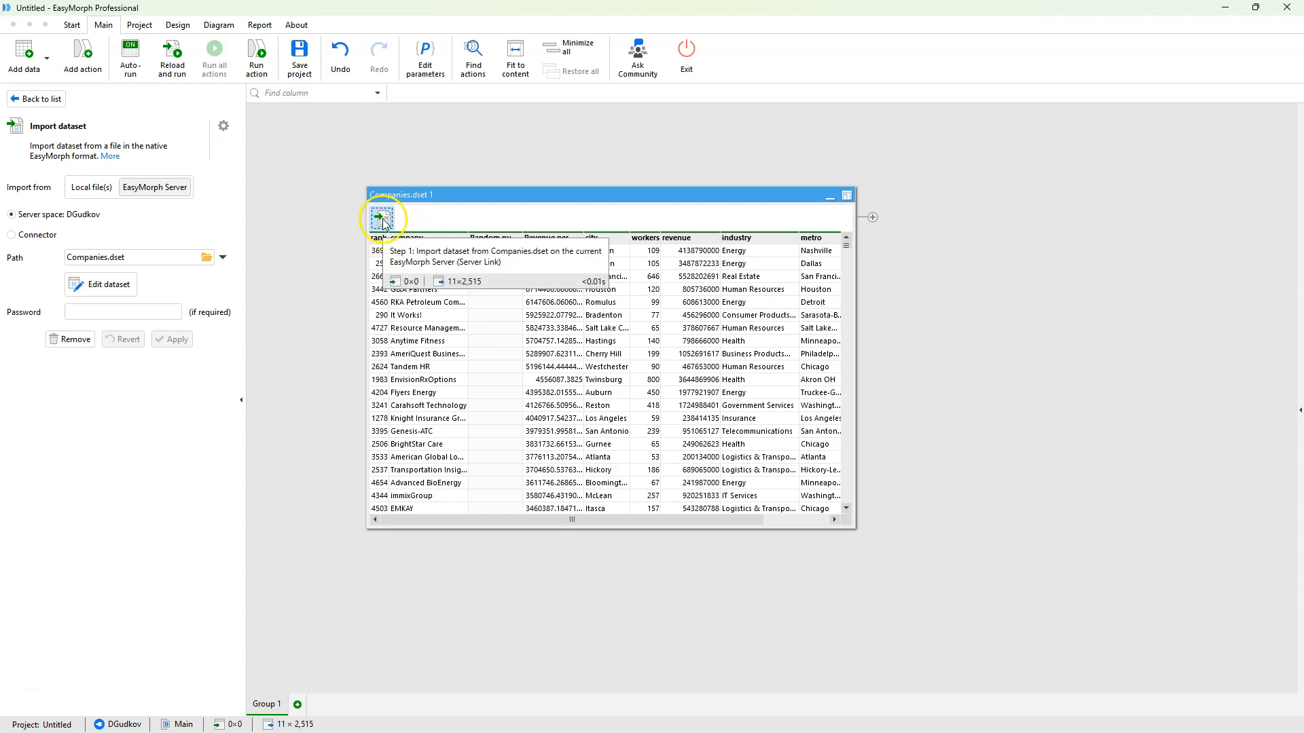
click(435, 302)
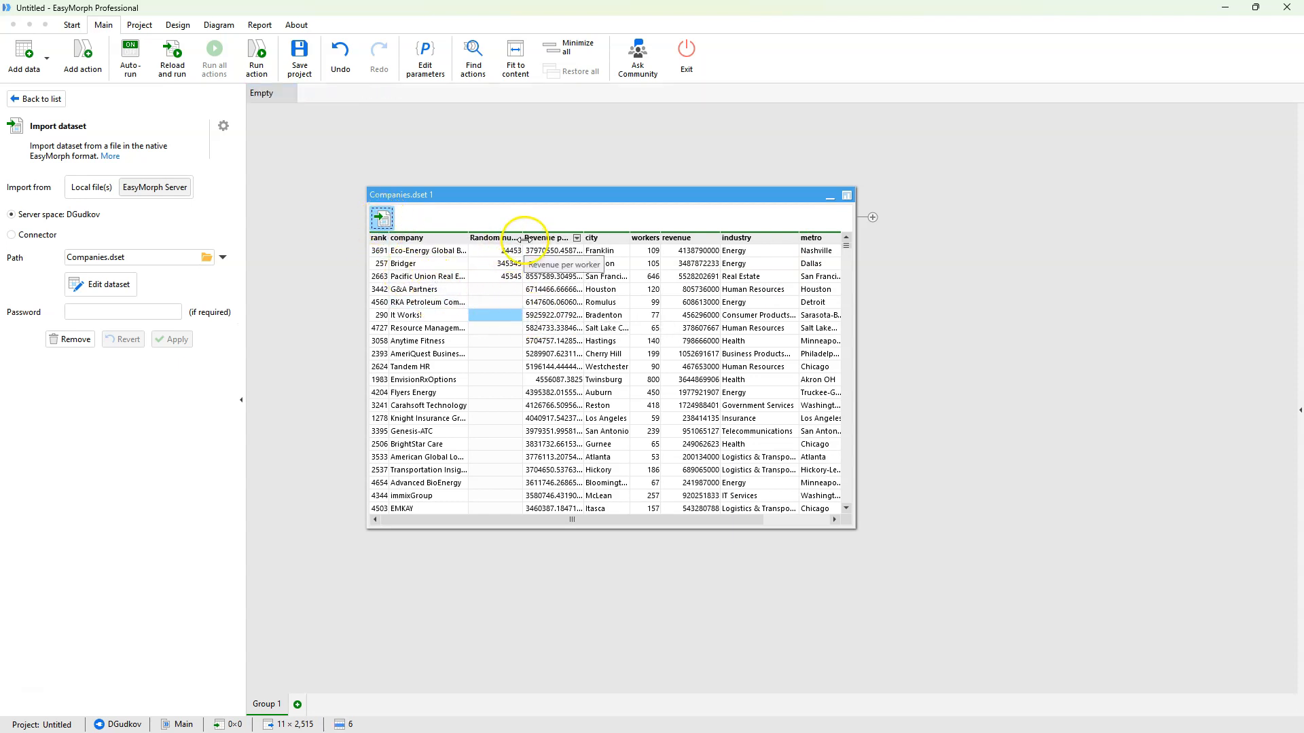
drag(520, 238, 556, 240)
click(459, 317)
click(526, 365)
click(527, 290)
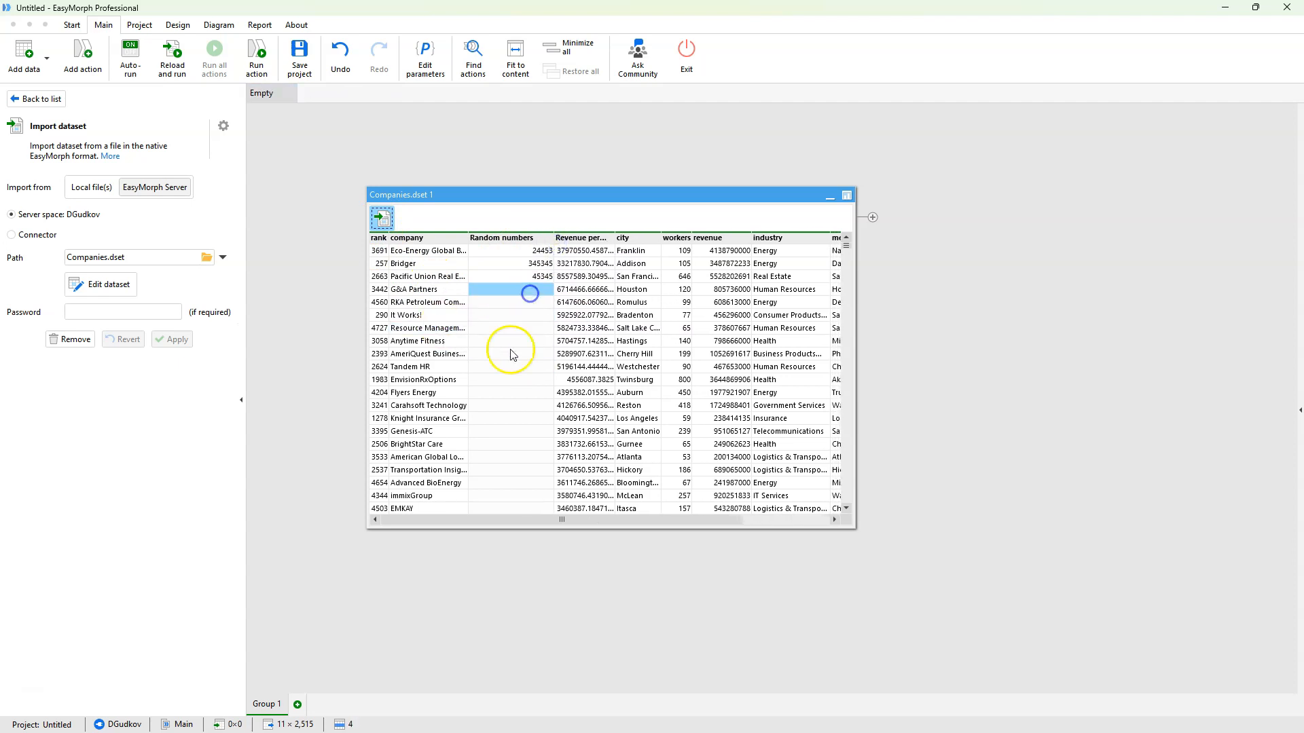
click(516, 277)
click(487, 202)
drag(487, 195, 453, 180)
click(377, 207)
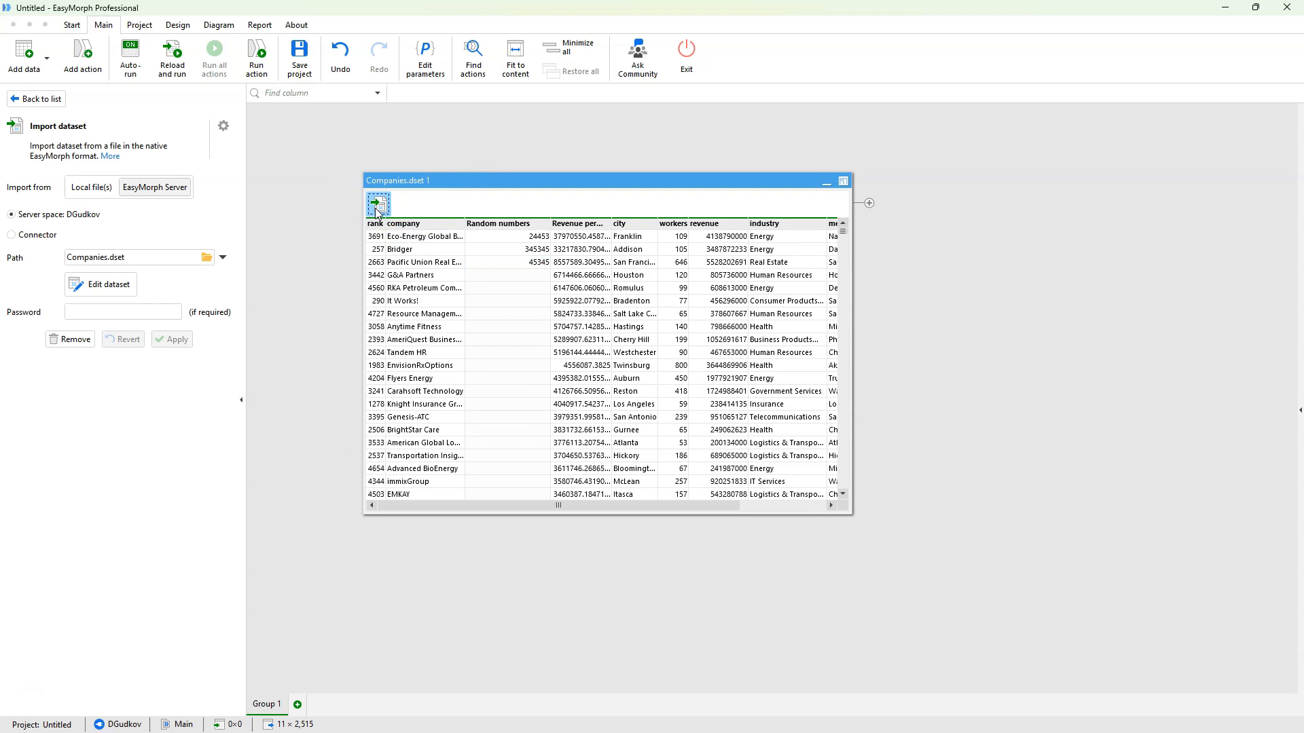
click(522, 275)
click(517, 339)
click(527, 285)
click(522, 327)
- Reopen the dataset for editing, save it as the local dataset file Companies in the Sales folder, and close the editor
click(95, 285)
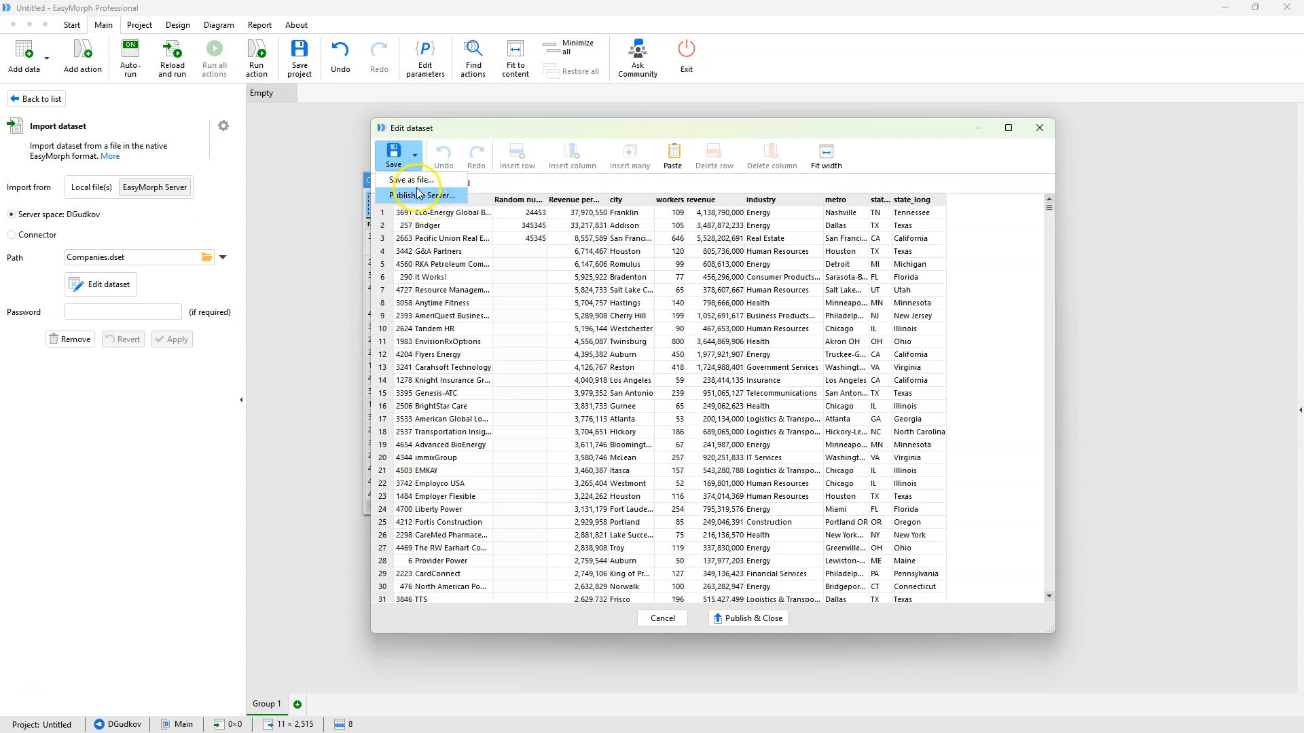
click(412, 181)
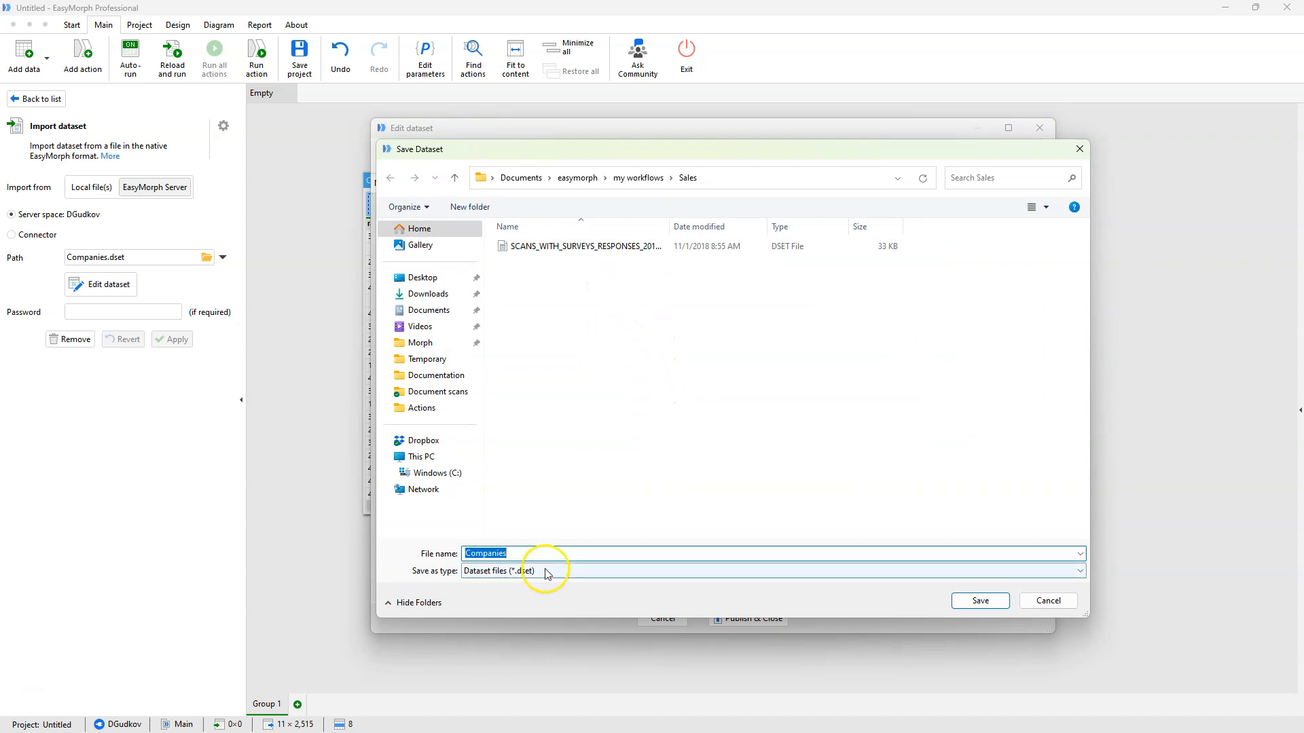
click(981, 601)
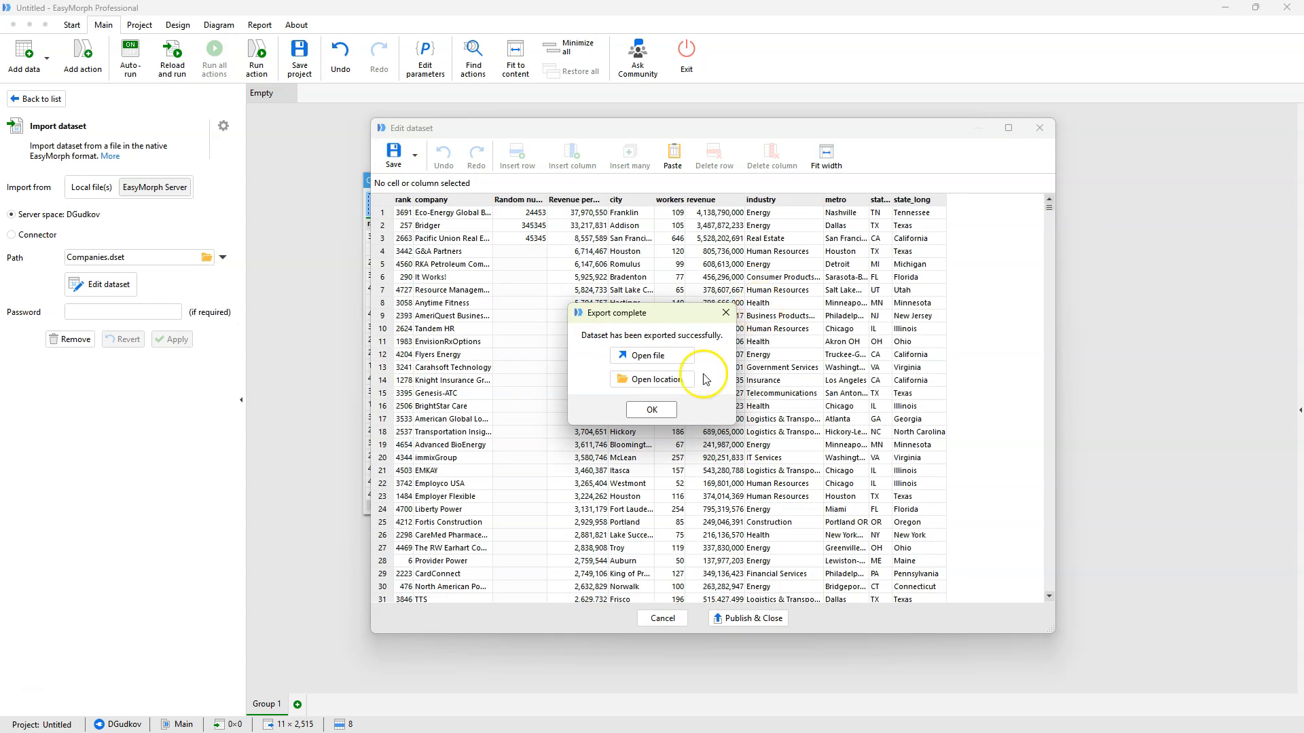
click(665, 416)
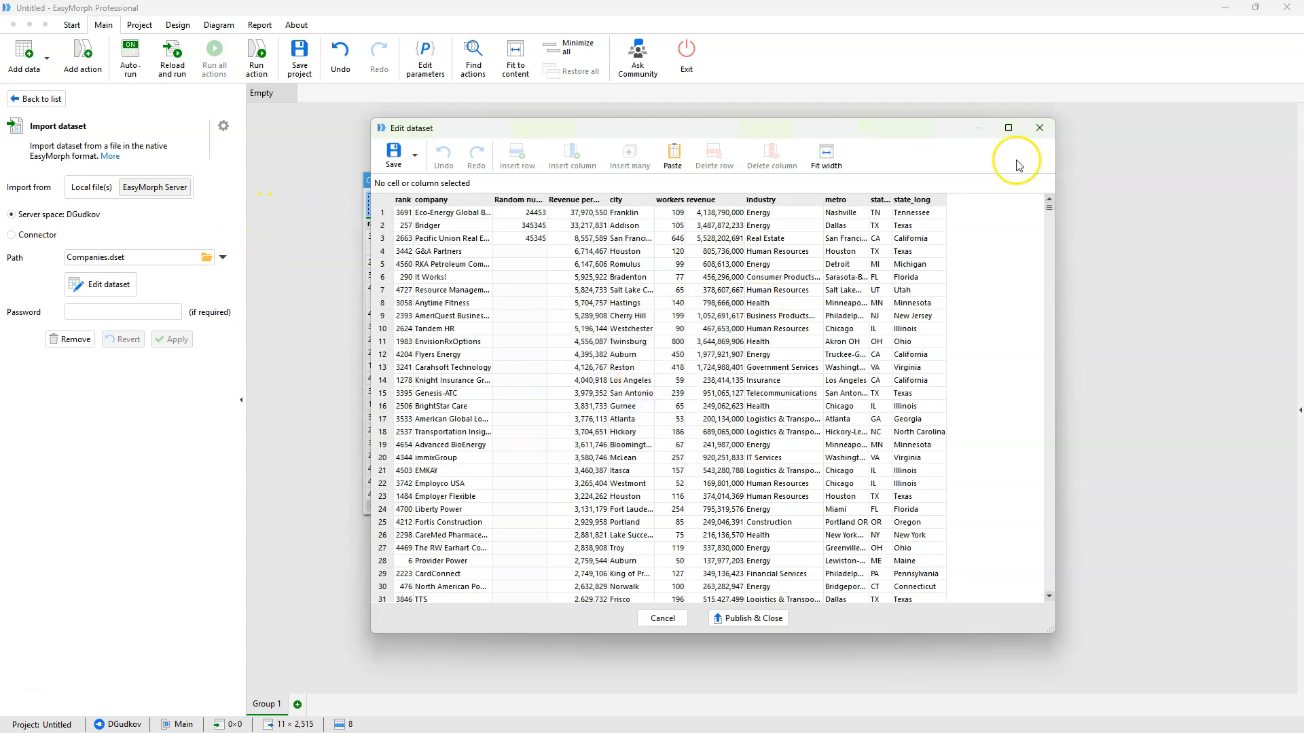
click(663, 618)
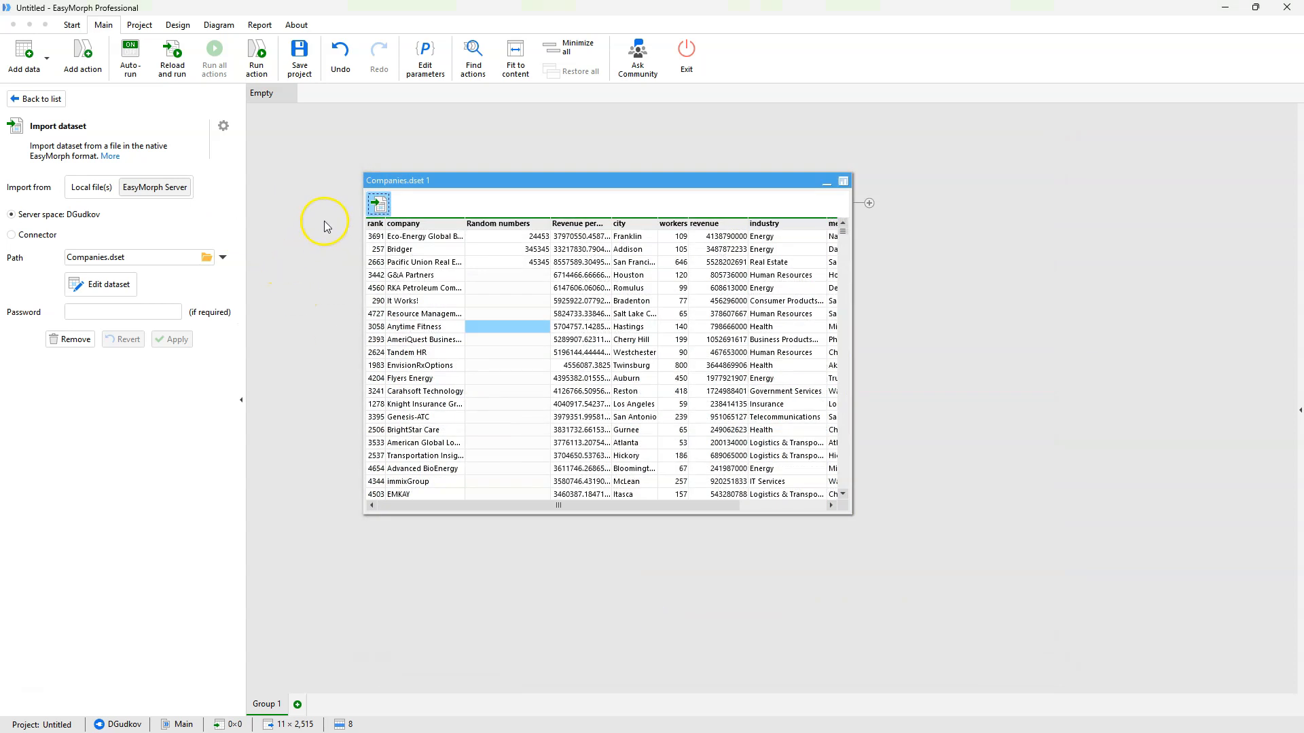
- Switch the dataset import to local files, load the Companies file from the Sales folder, and apply the change
click(91, 186)
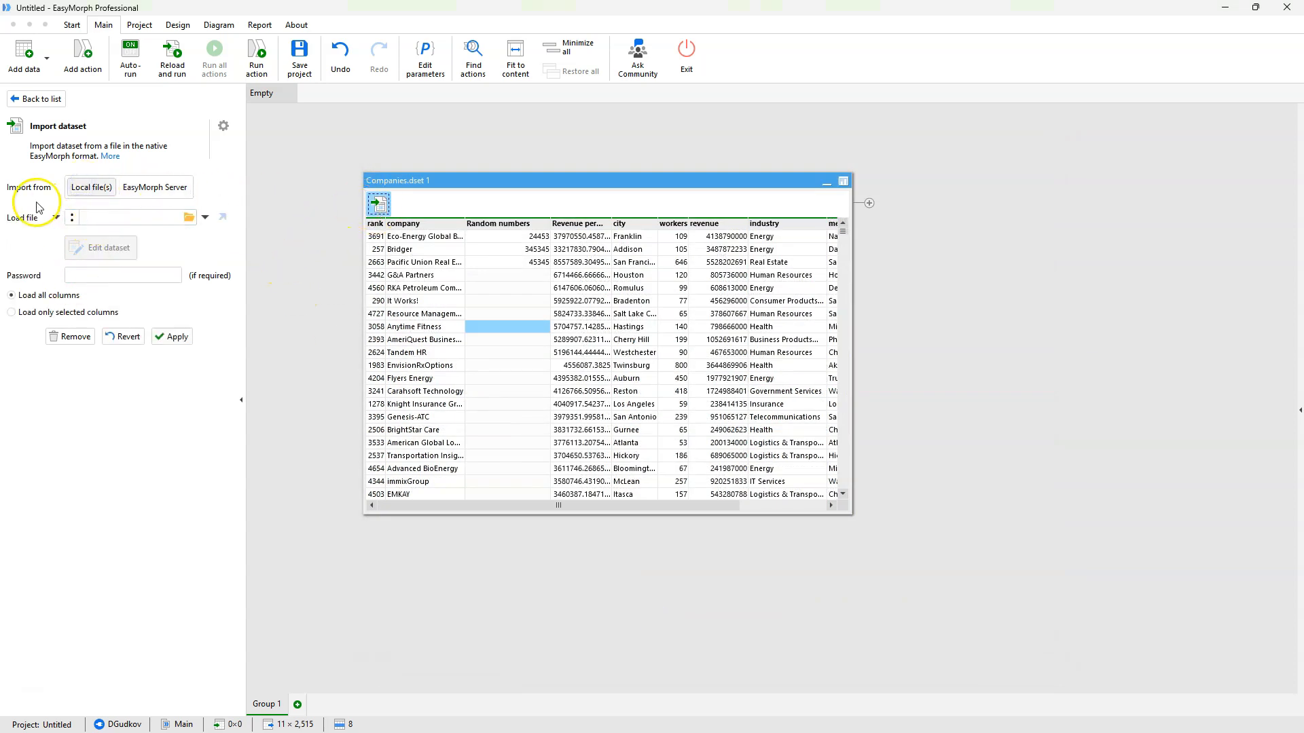
click(189, 219)
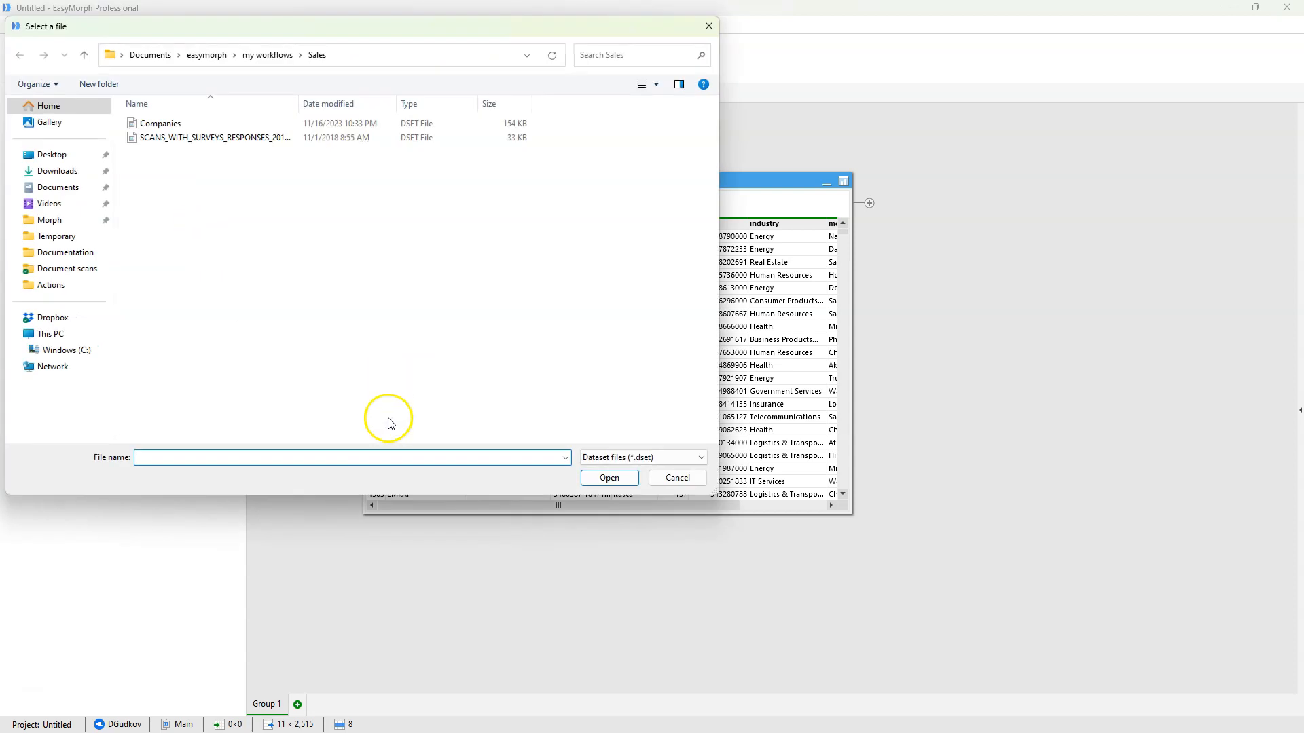
double_click(145, 128)
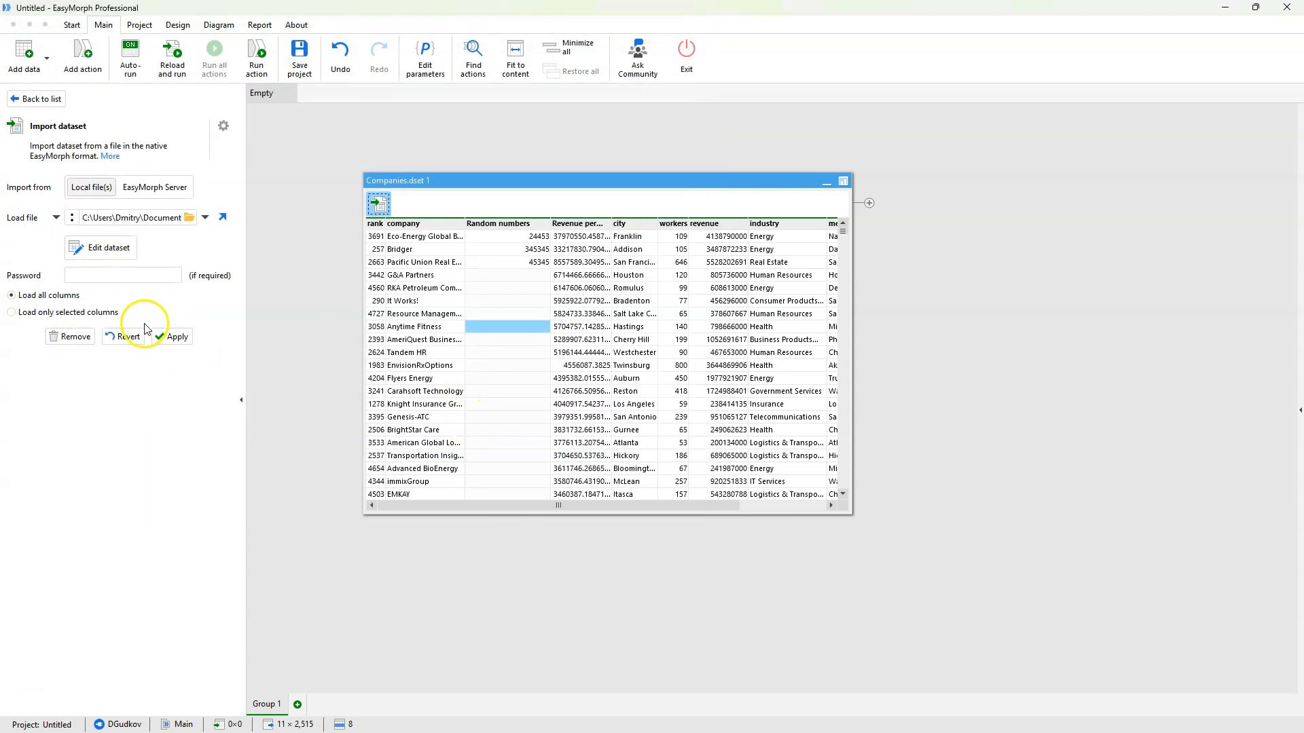
click(158, 336)
- Move the Companies table to the upper-left area of the canvas and shrink it to a few visible rows
click(422, 279)
drag(431, 180, 460, 195)
click(410, 220)
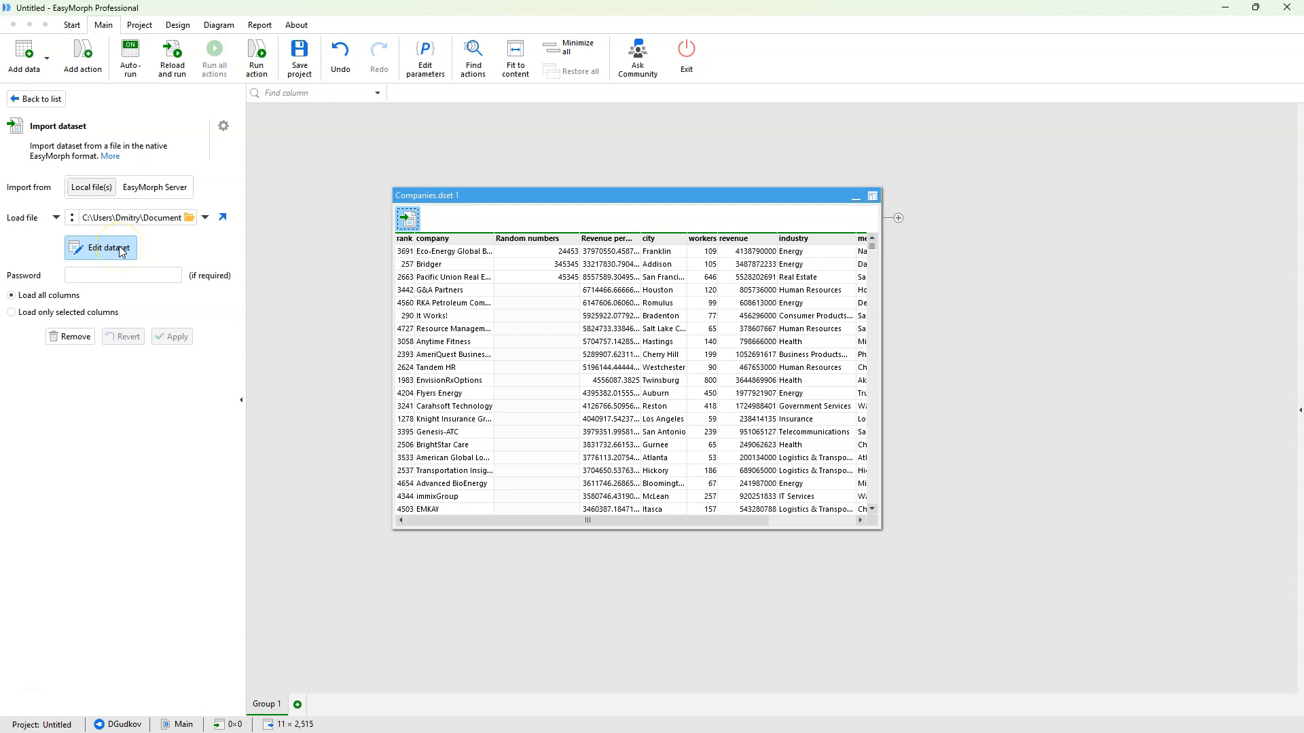
drag(483, 197, 328, 141)
click(339, 203)
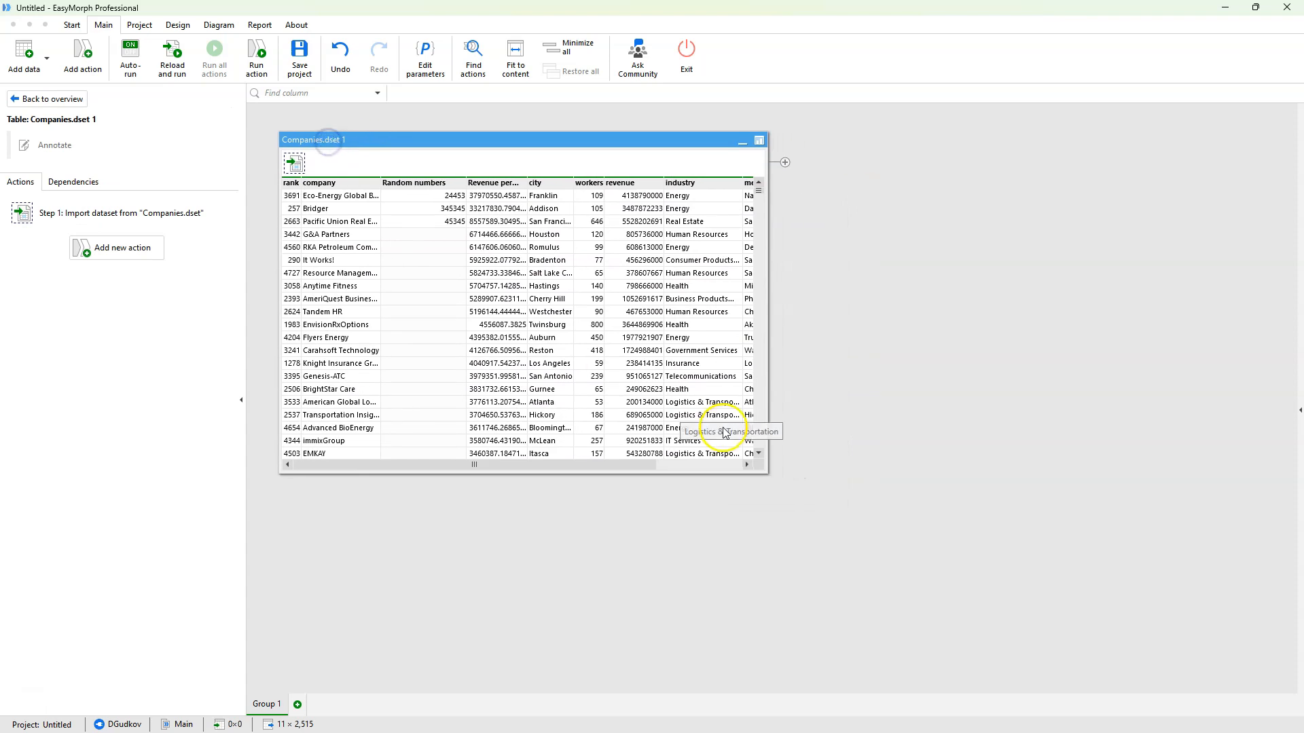
drag(766, 472, 588, 286)
- Send the output of the Import dataset action to a new sandbox
click(297, 171)
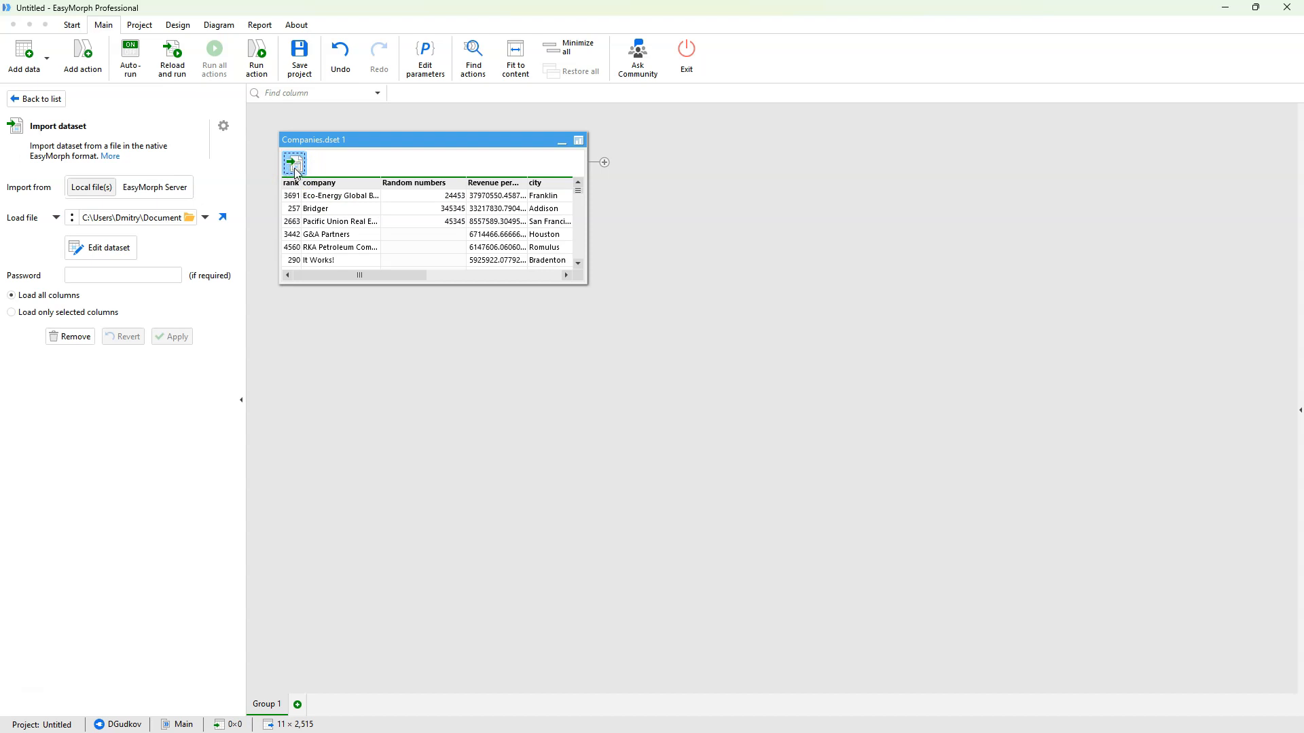
right_click(297, 169)
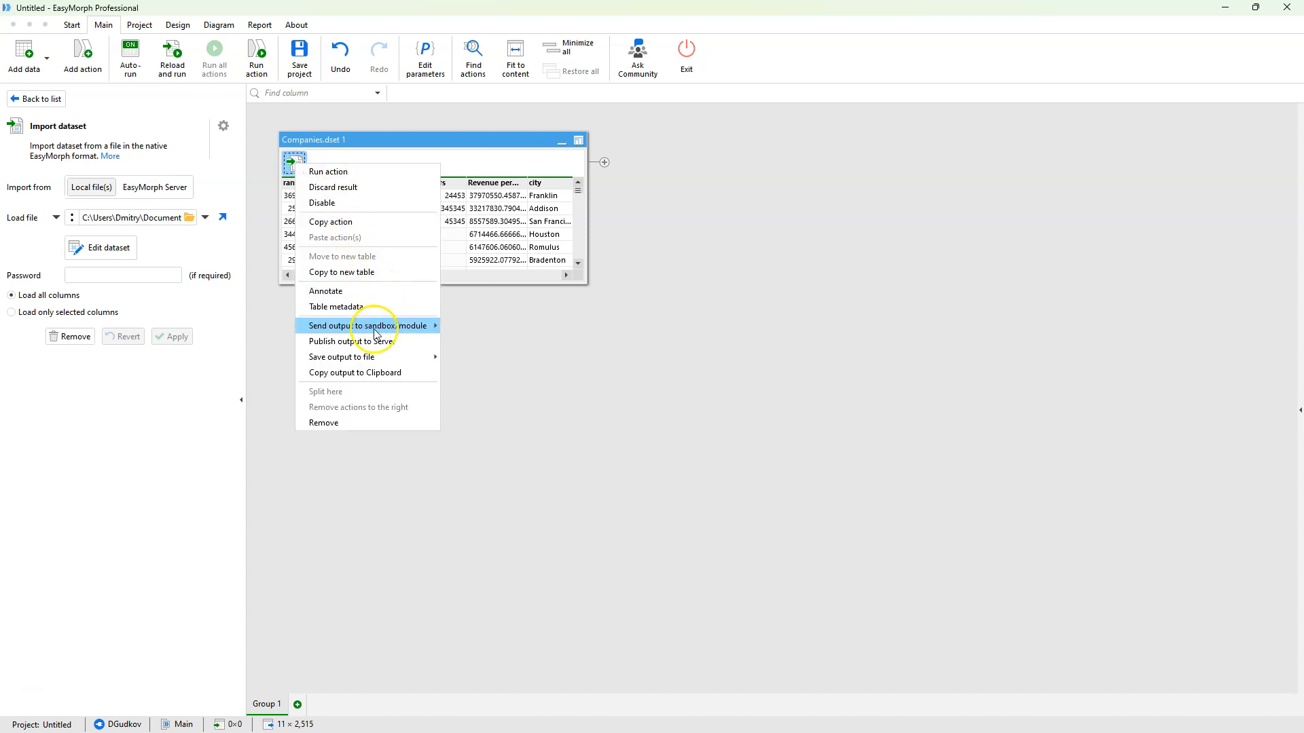
mouse_move(380, 327)
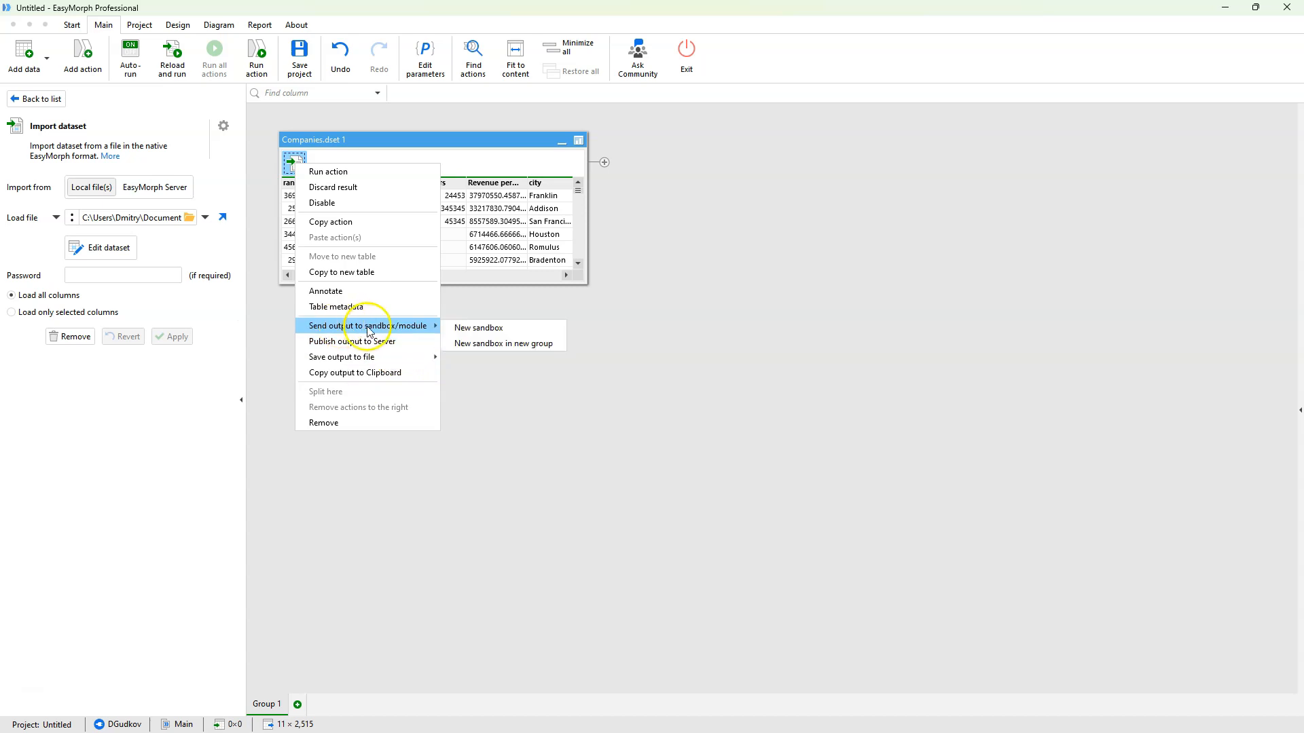
click(486, 334)
- Place the sandbox table below and to the right of the Companies table and enlarge it
drag(532, 204, 964, 302)
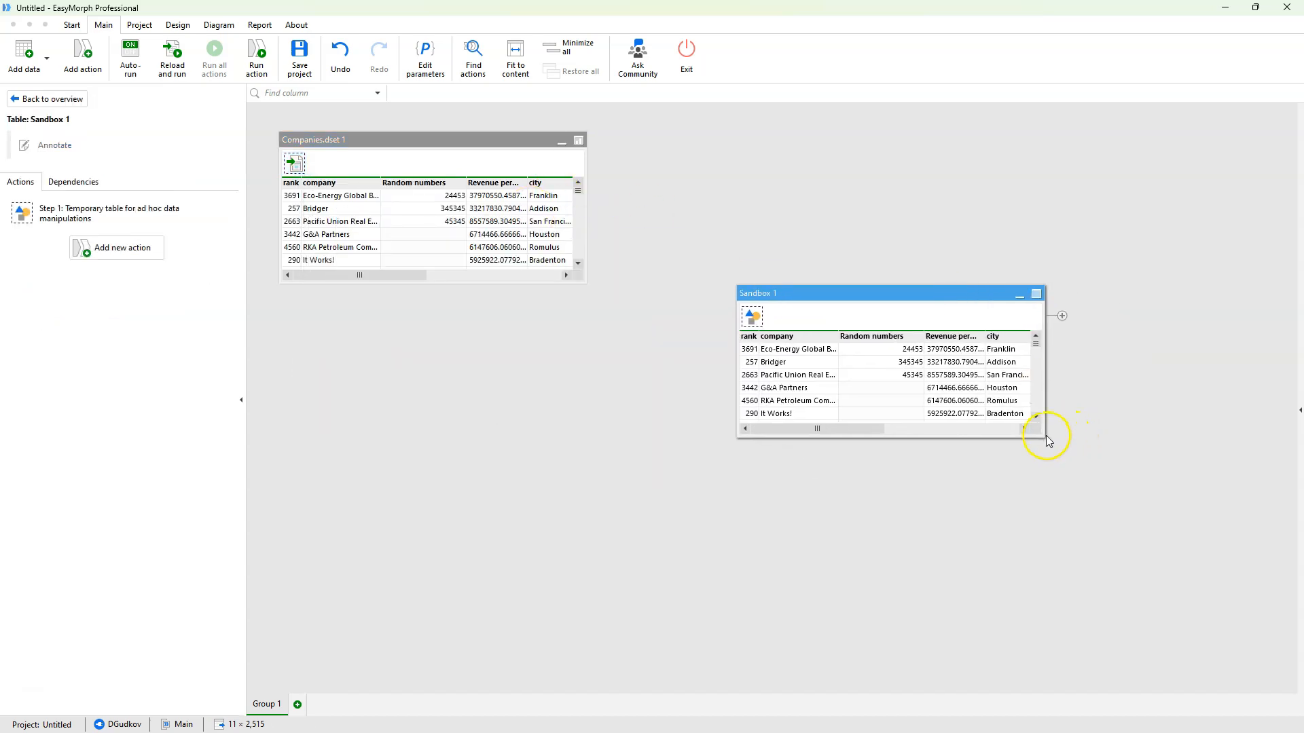
drag(1044, 440, 1161, 600)
drag(852, 297, 832, 283)
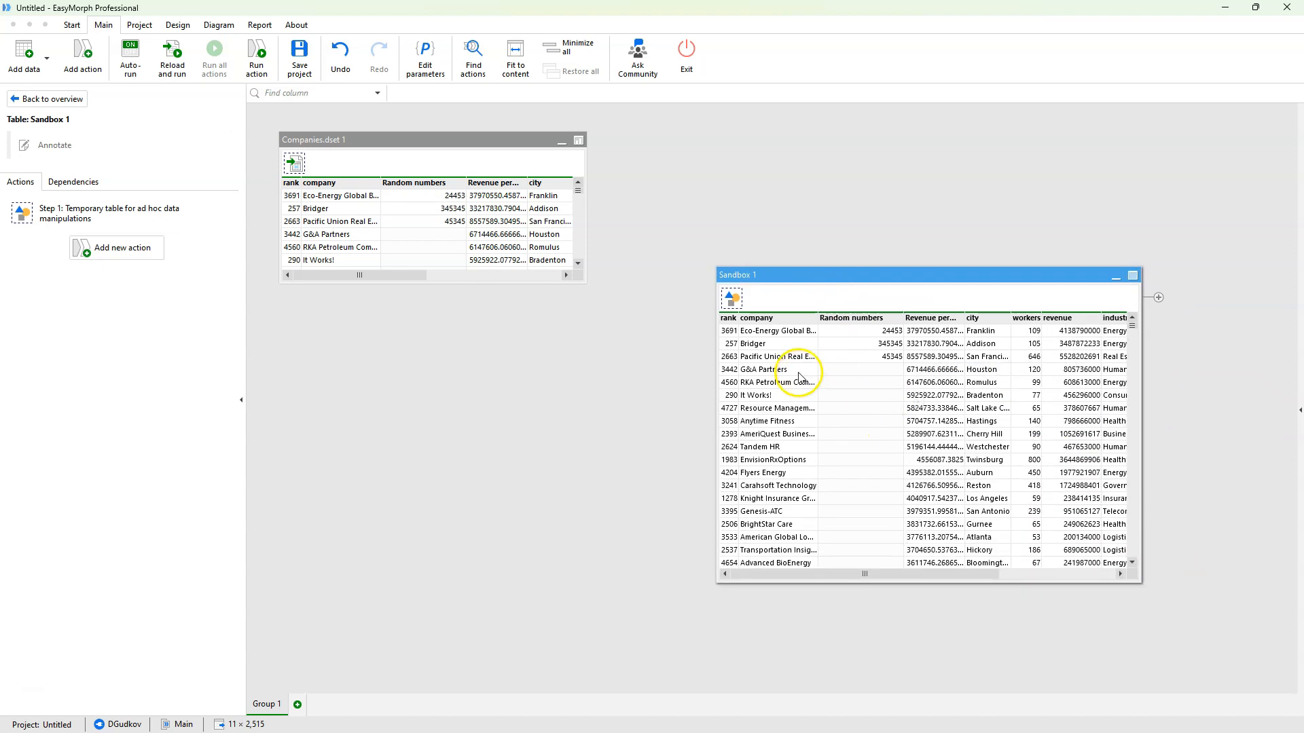
drag(844, 275, 821, 257)
drag(1115, 565, 1196, 630)
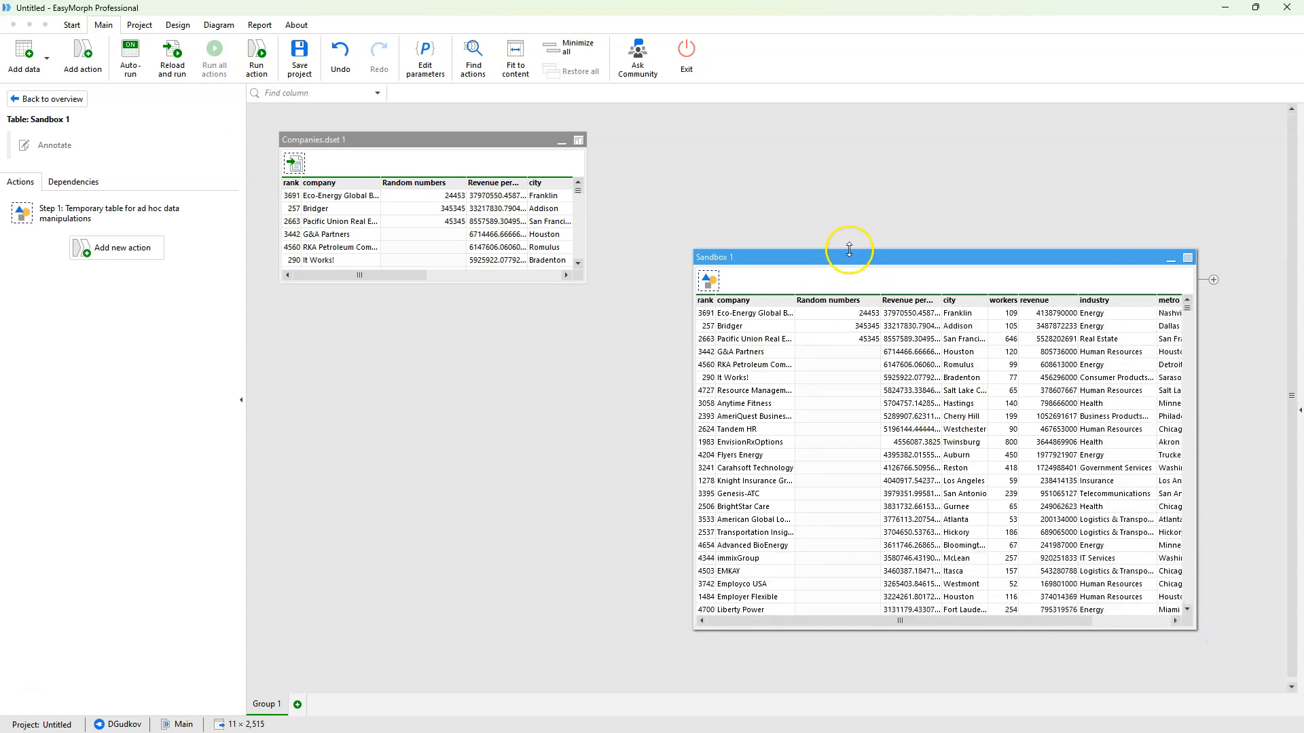
- Trim the sandbox table below the Pacific Union Real Estate row
right_click(747, 341)
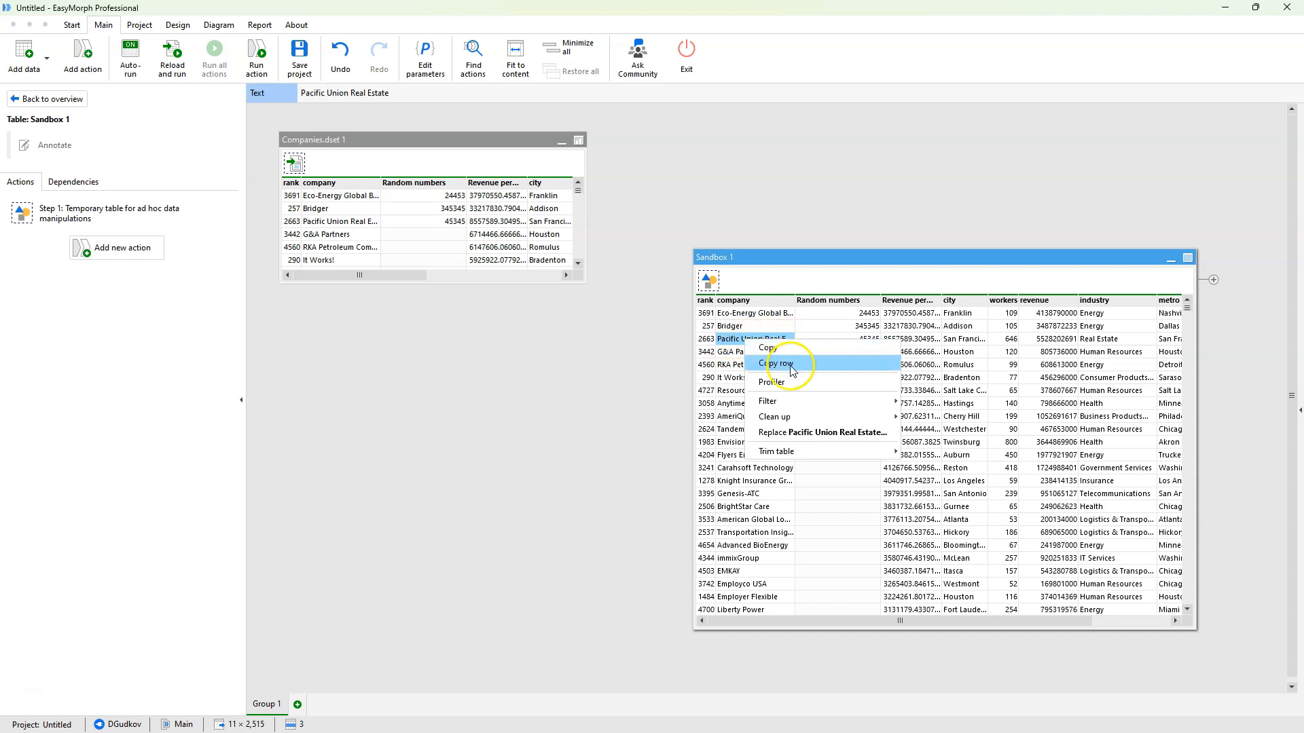
click(787, 451)
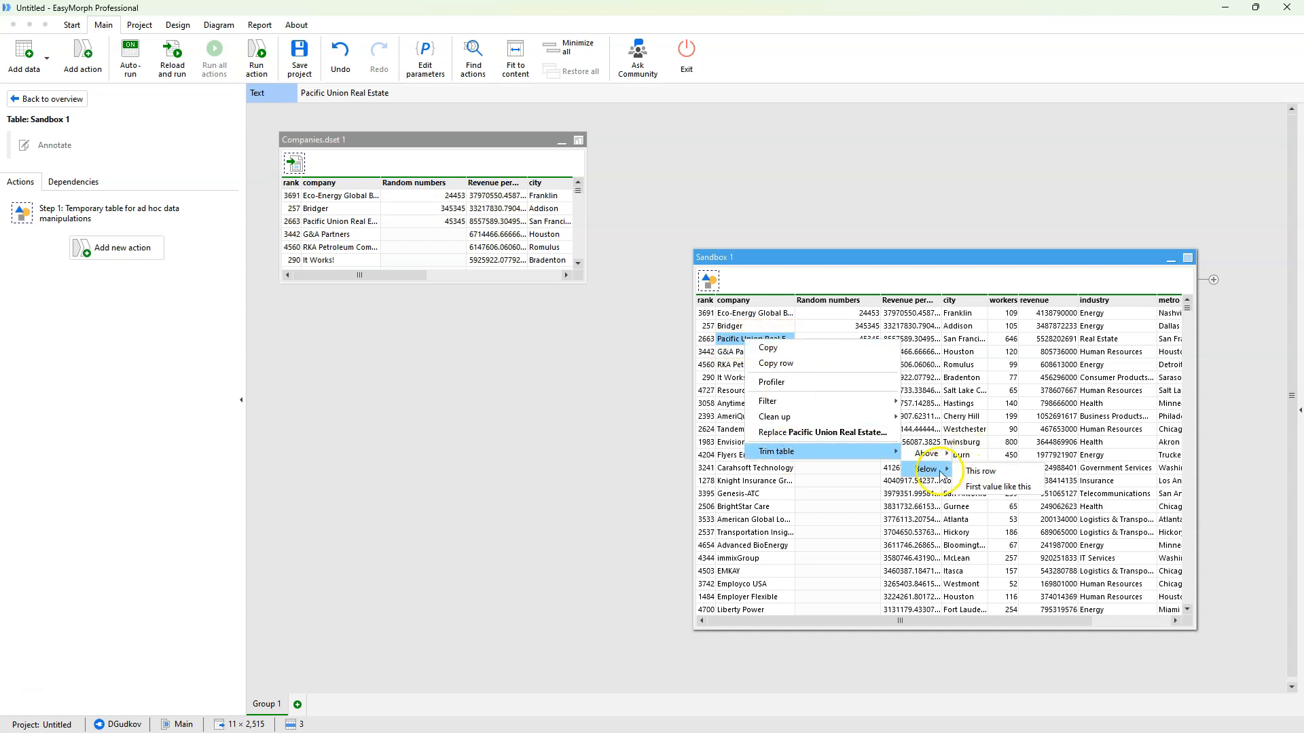
click(978, 472)
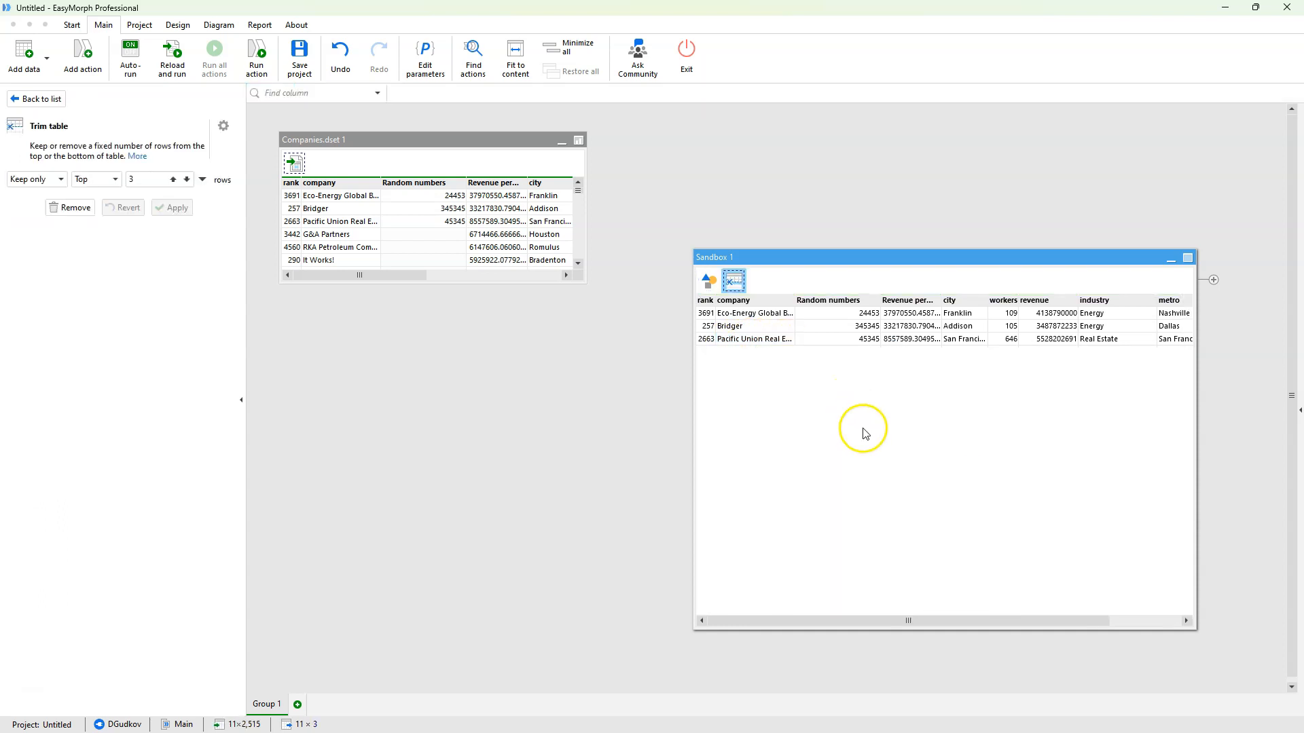
- Keep only the columns from company through revenue in the sandbox table
click(740, 305)
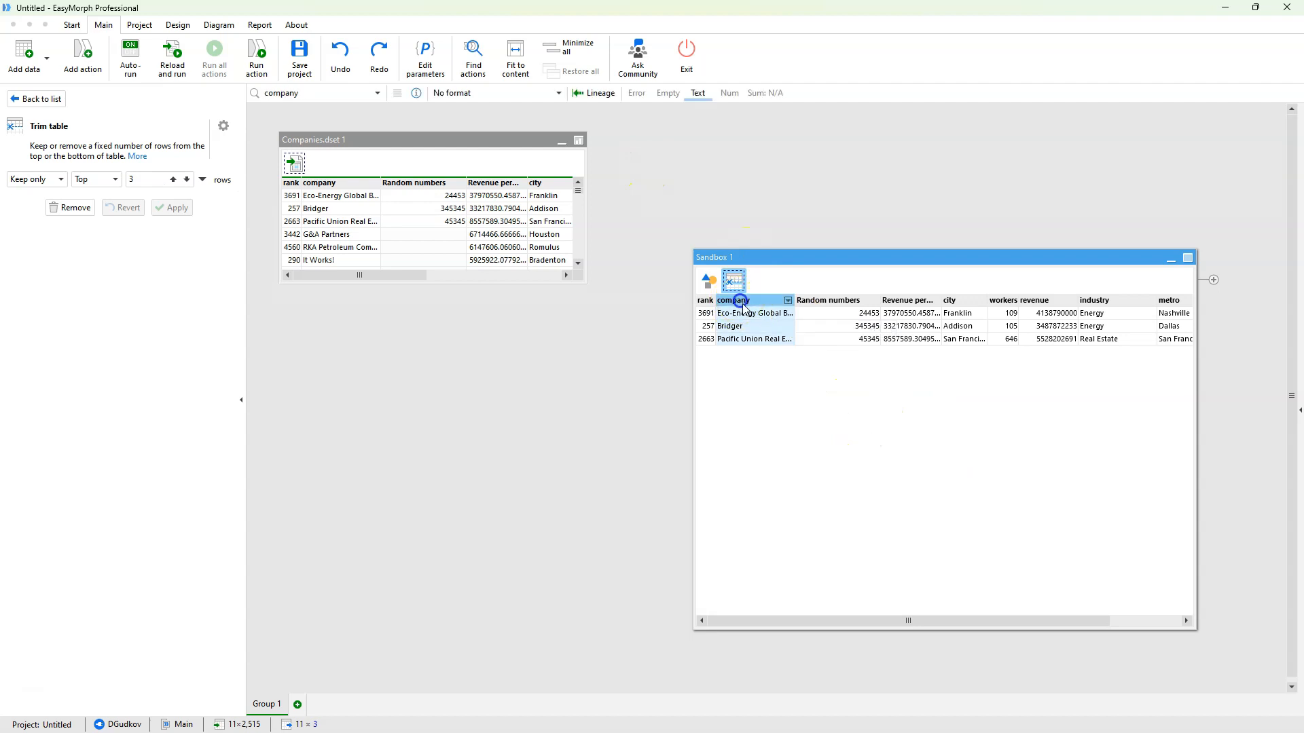
shift+click(966, 304)
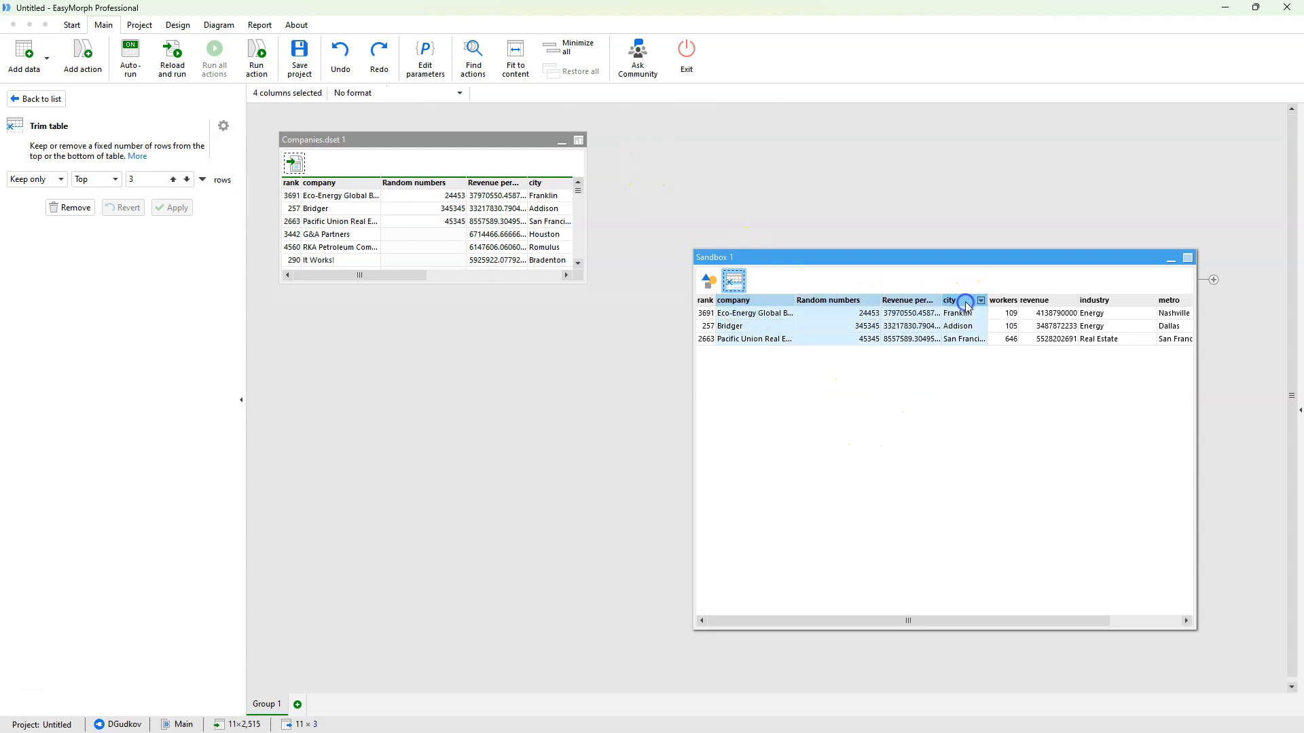
shift+click(1039, 302)
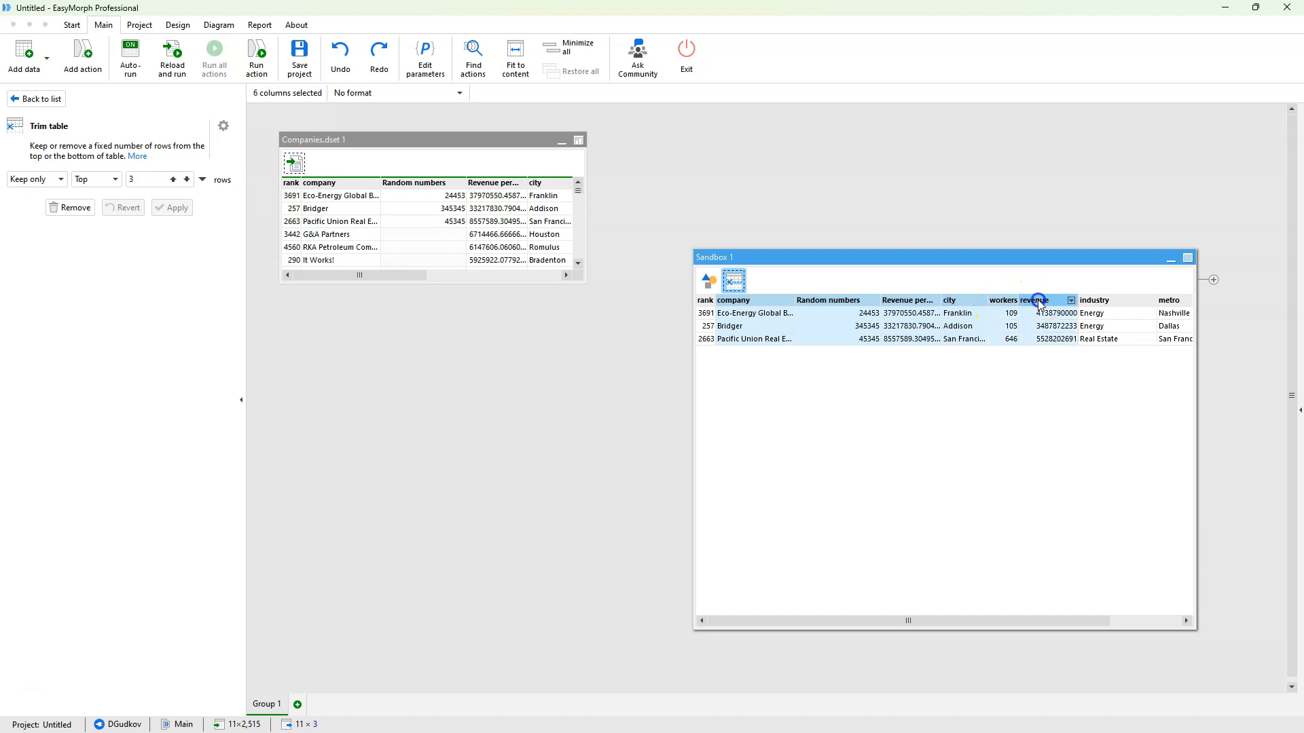
right_click(1039, 303)
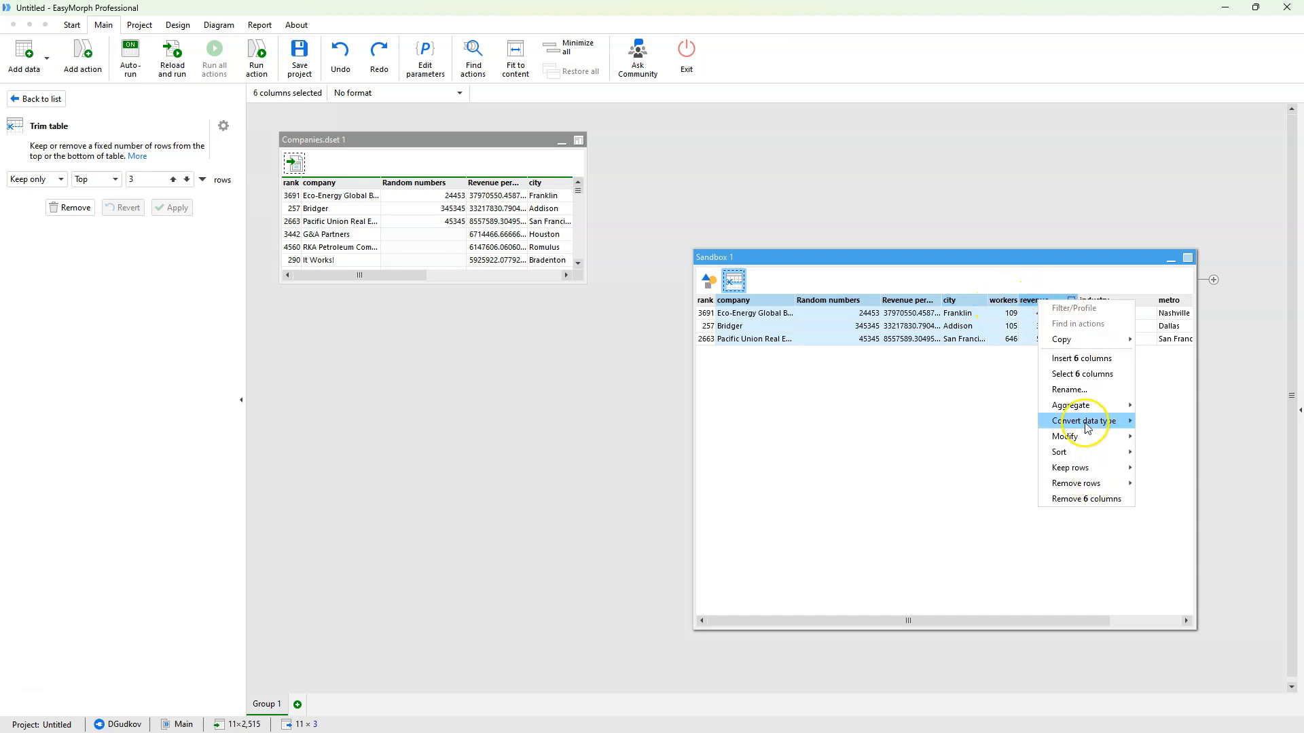
click(1078, 374)
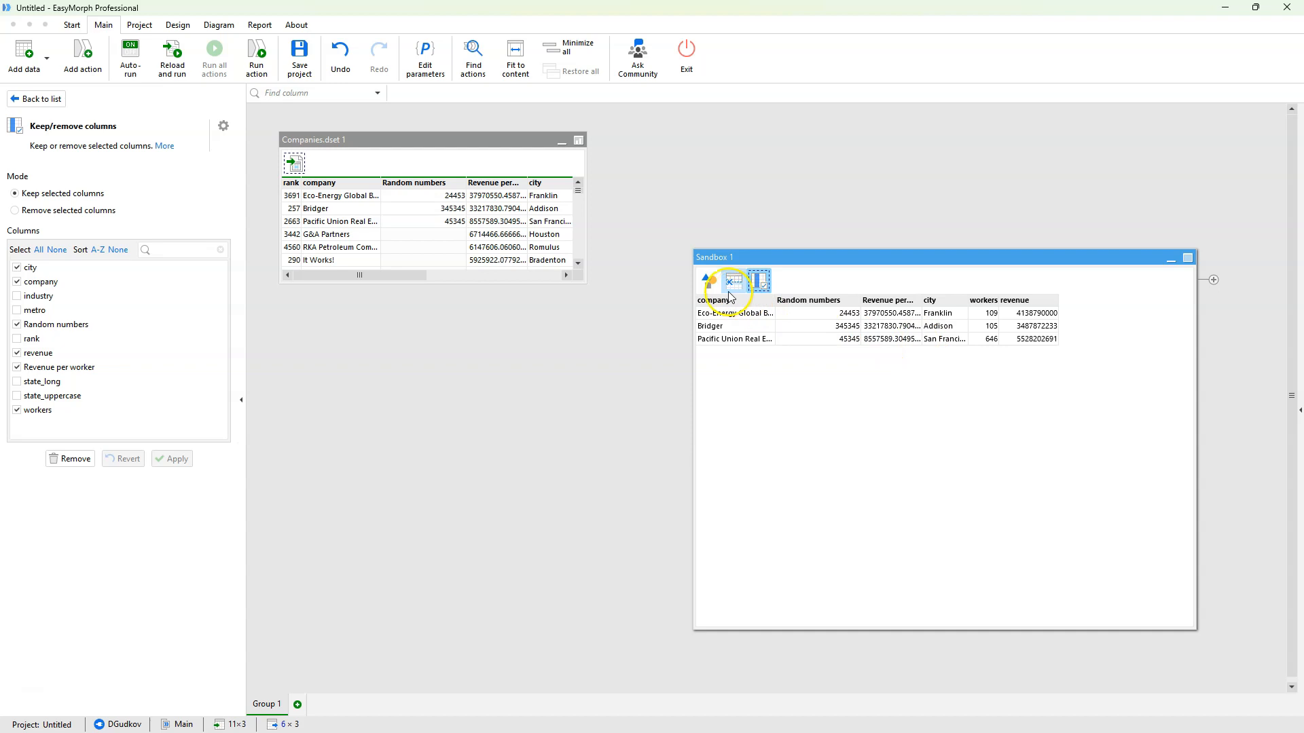
- Re-sandbox the table at the Keep/remove columns action and move it slightly left and down on the canvas
right_click(758, 283)
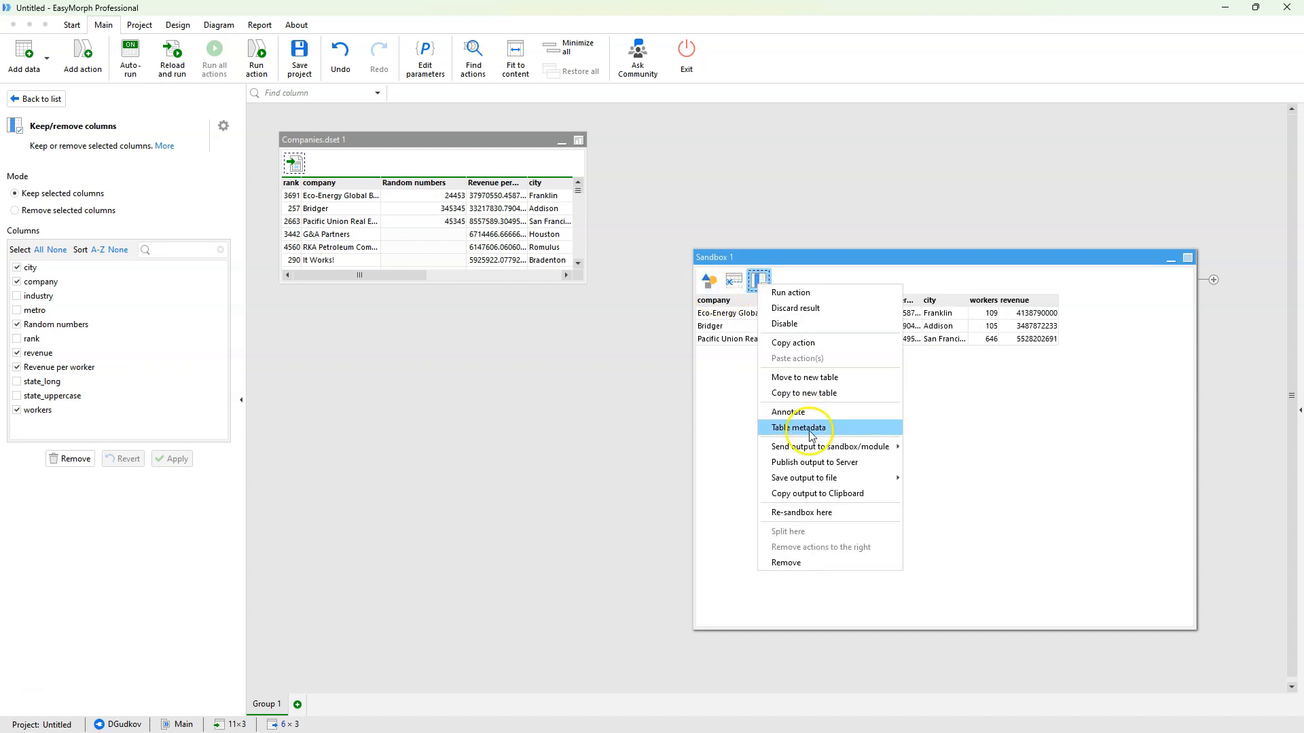
click(788, 519)
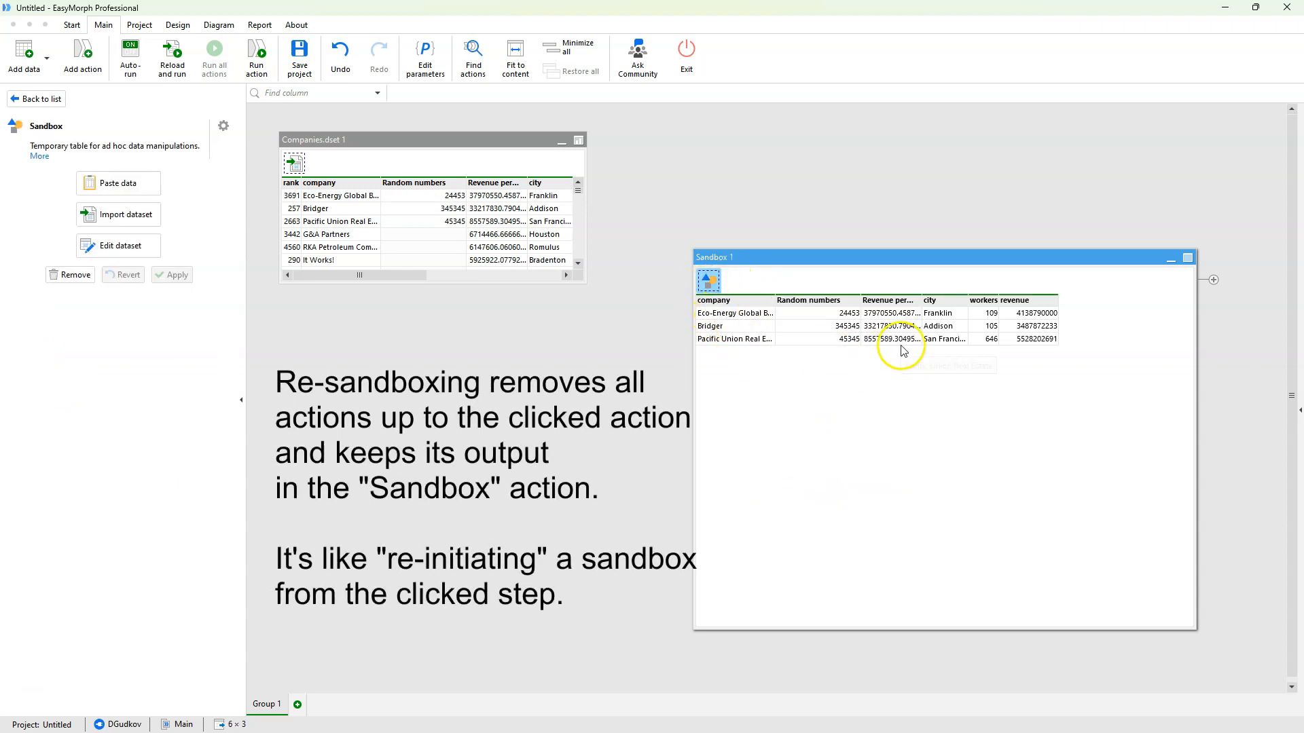
click(881, 262)
drag(881, 263, 839, 264)
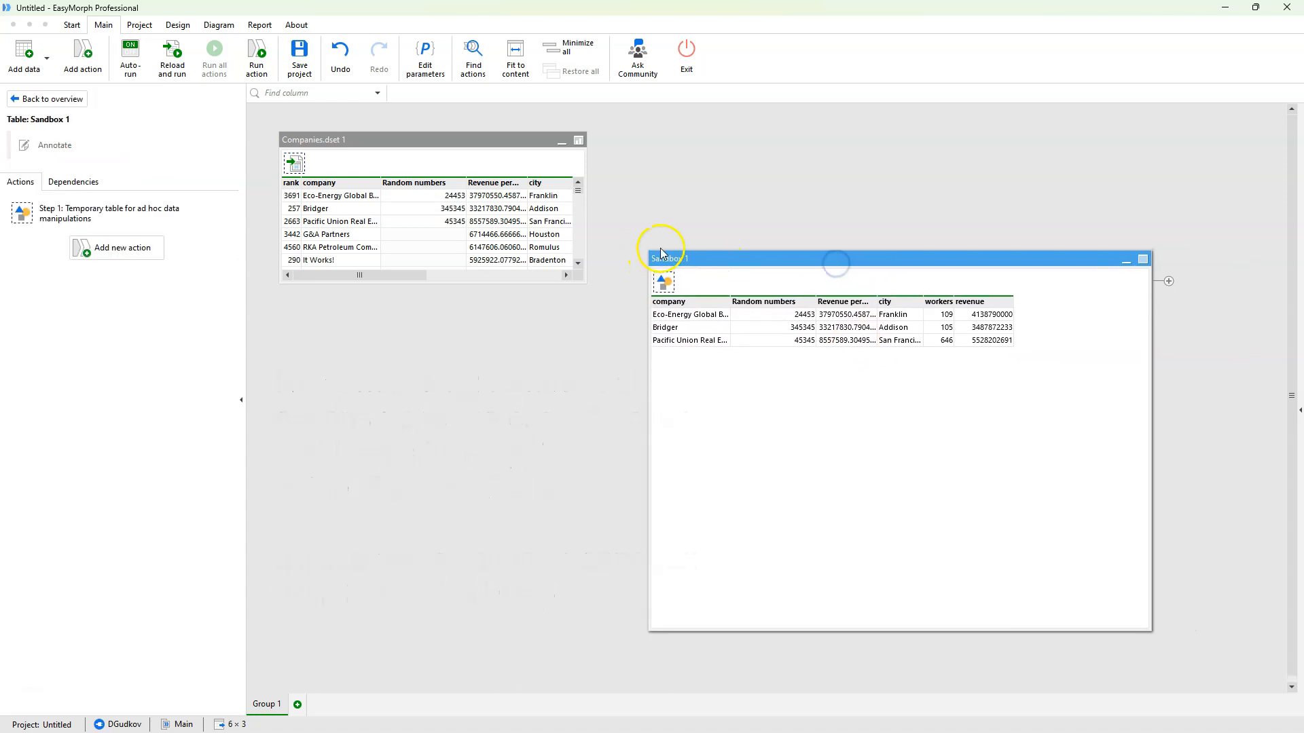
drag(646, 252, 656, 324)
- Open the sandbox data for editing and insert a new row below Pacific Union Real Estate
click(669, 354)
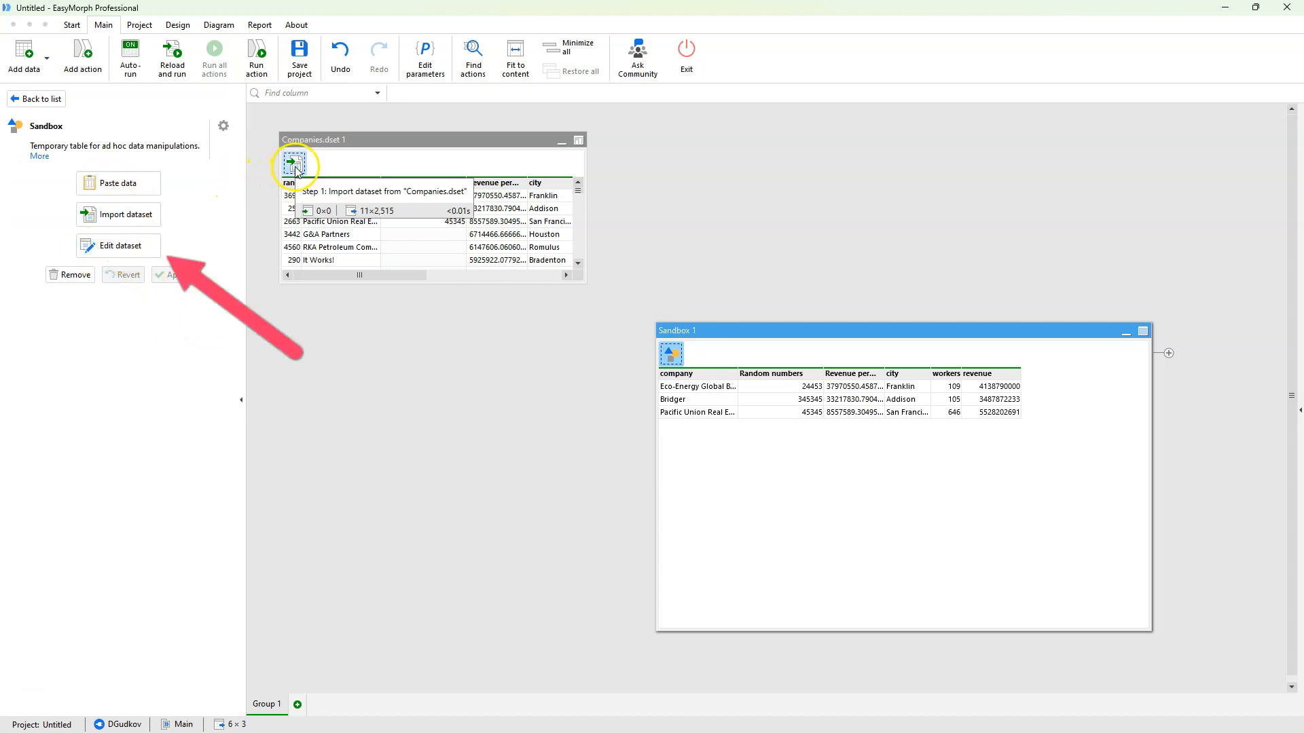
click(112, 248)
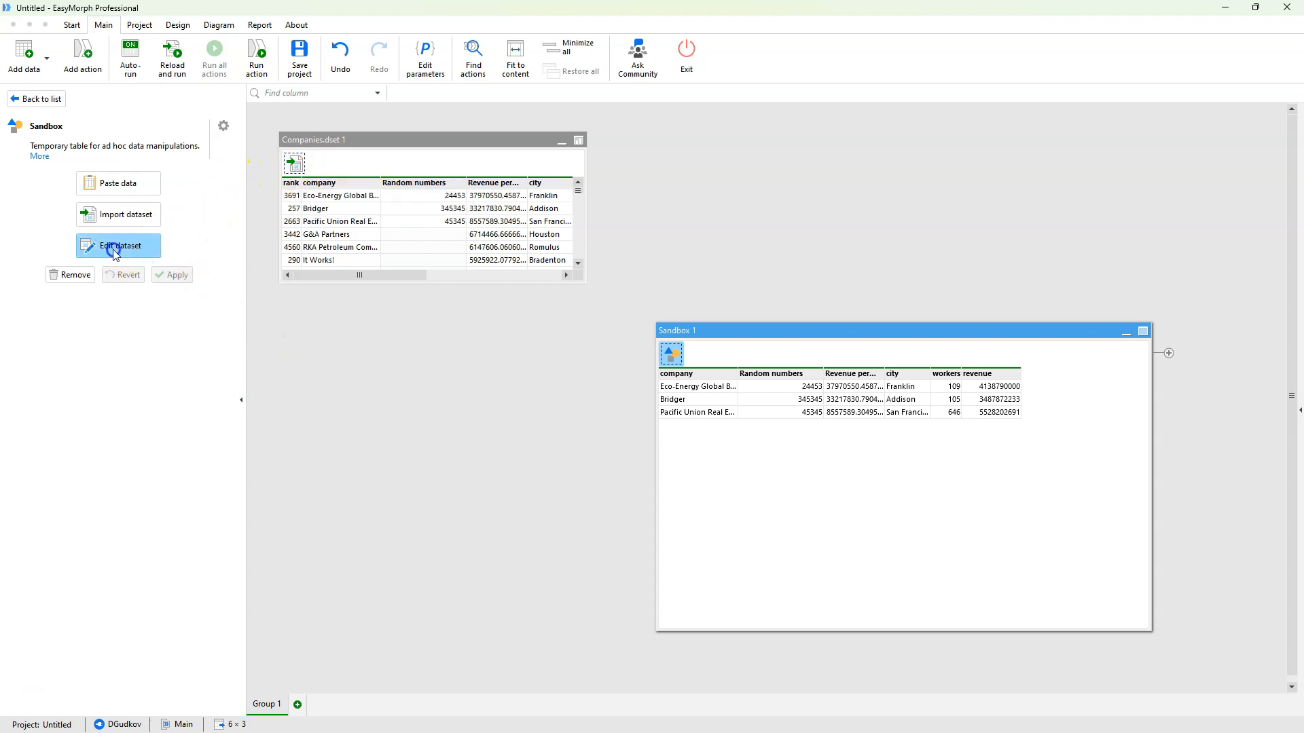
drag(625, 134, 615, 148)
click(397, 252)
click(620, 254)
click(518, 253)
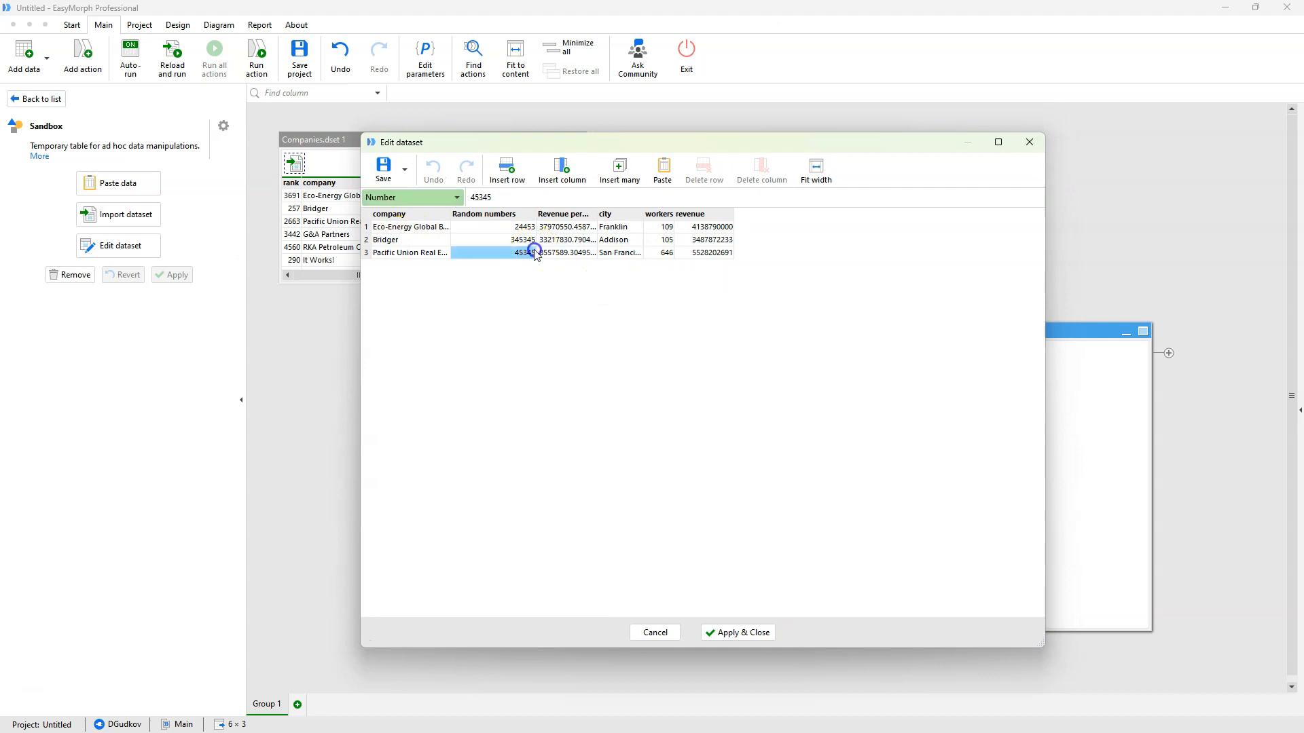
click(422, 252)
drag(478, 144, 487, 127)
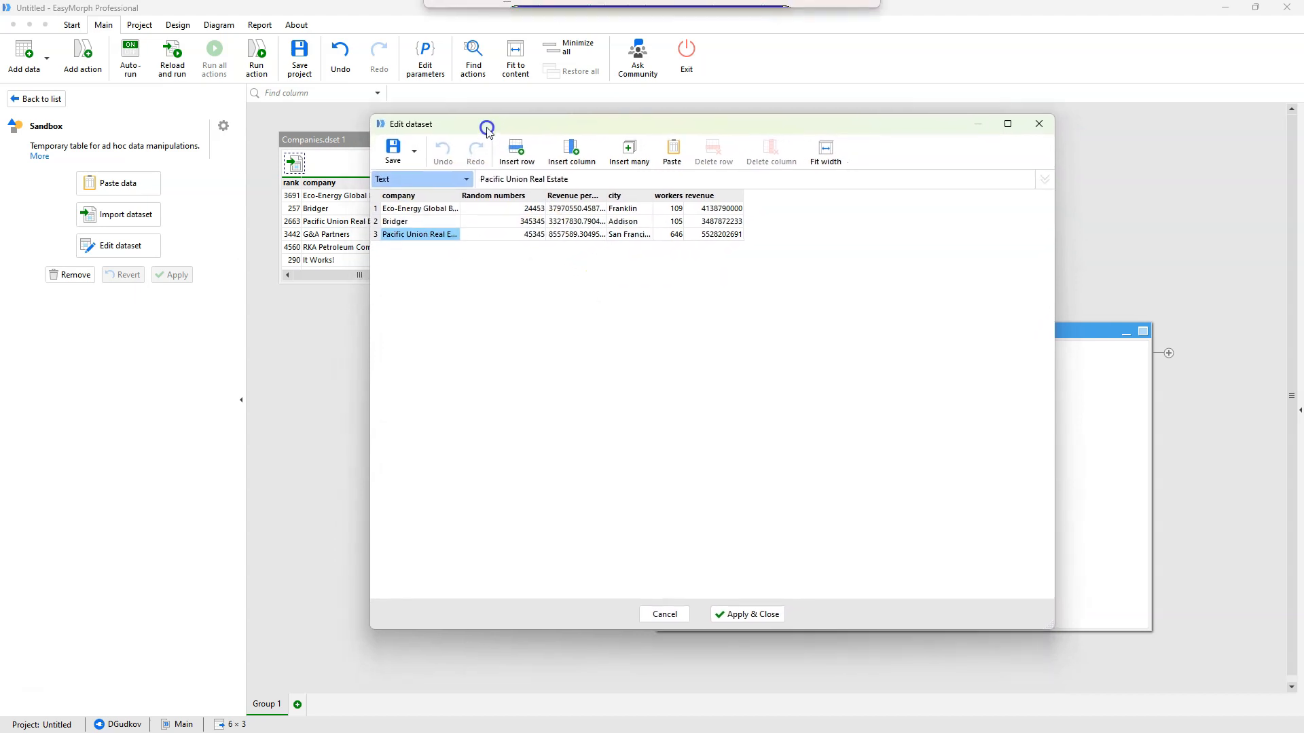
click(428, 222)
click(428, 233)
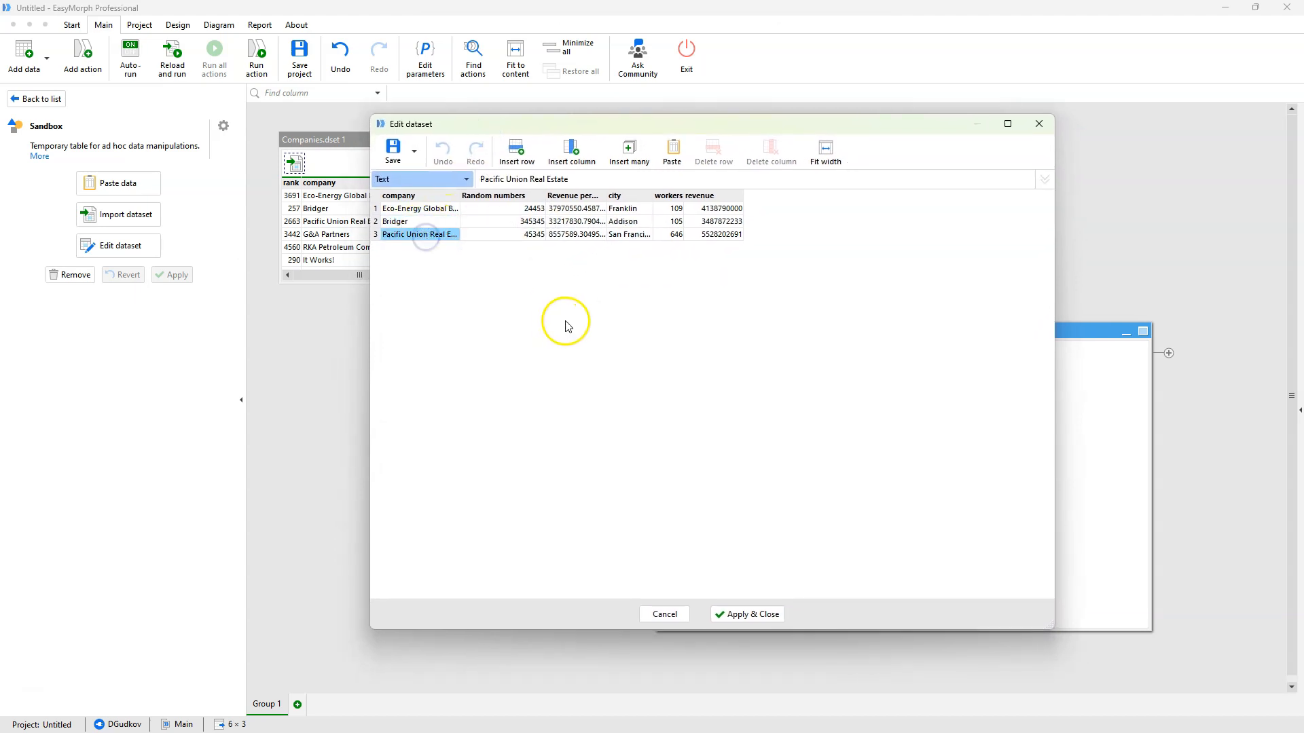
click(516, 151)
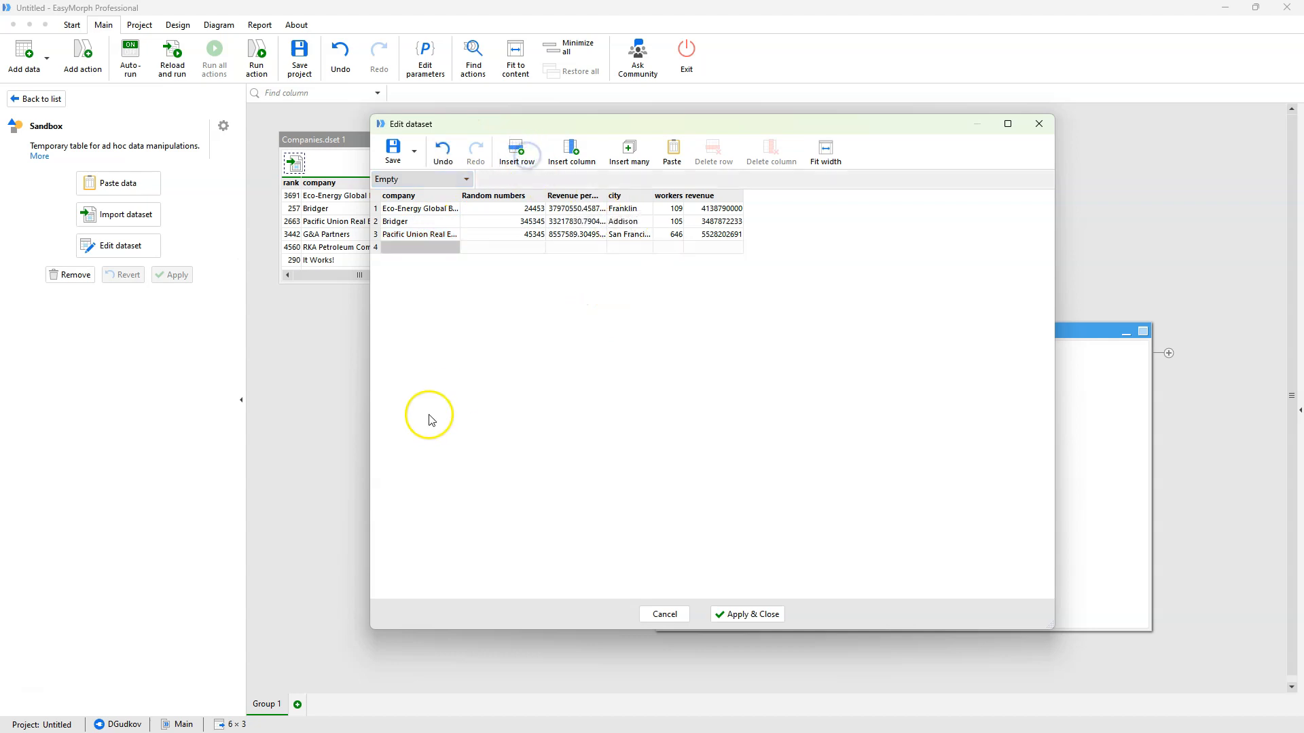
- Fill the new row with company Company XYZ, random number 234234, revenue per worker 242423424 and city New York, and apply the edits
click(421, 248)
text(Company XYZ)
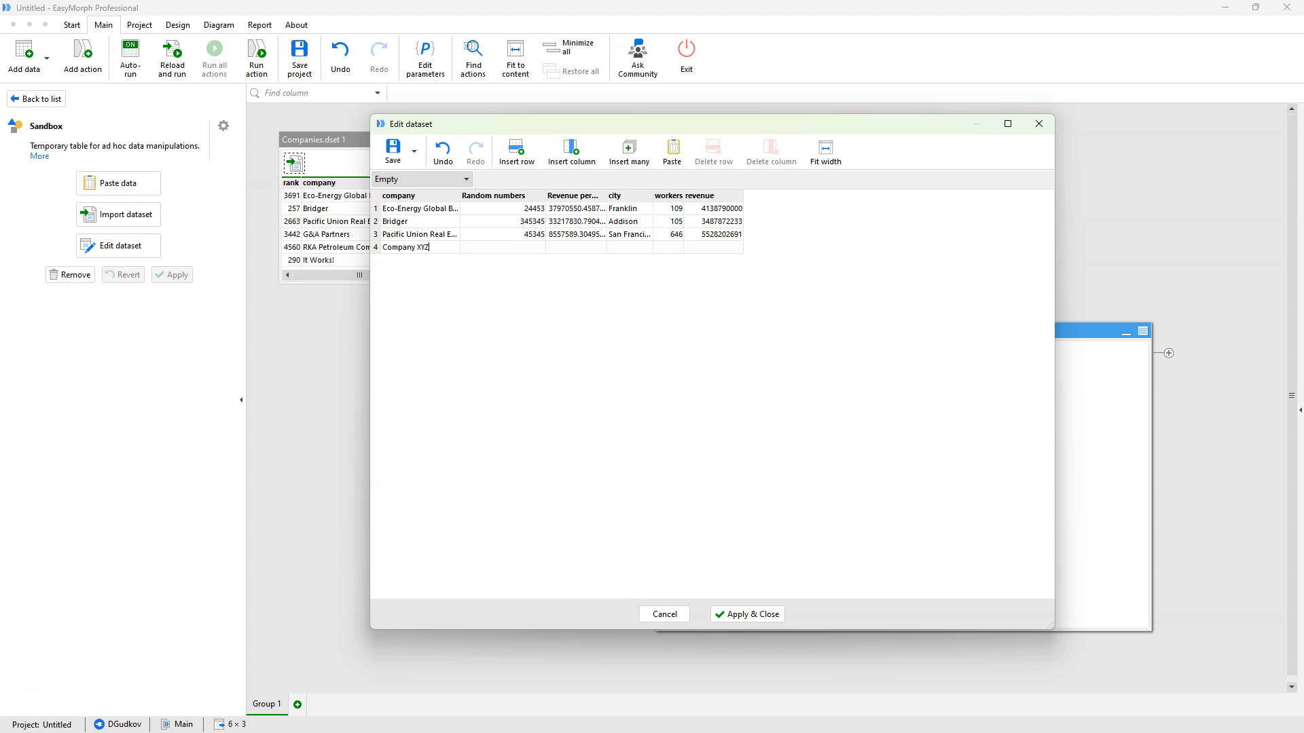
key(Tab)
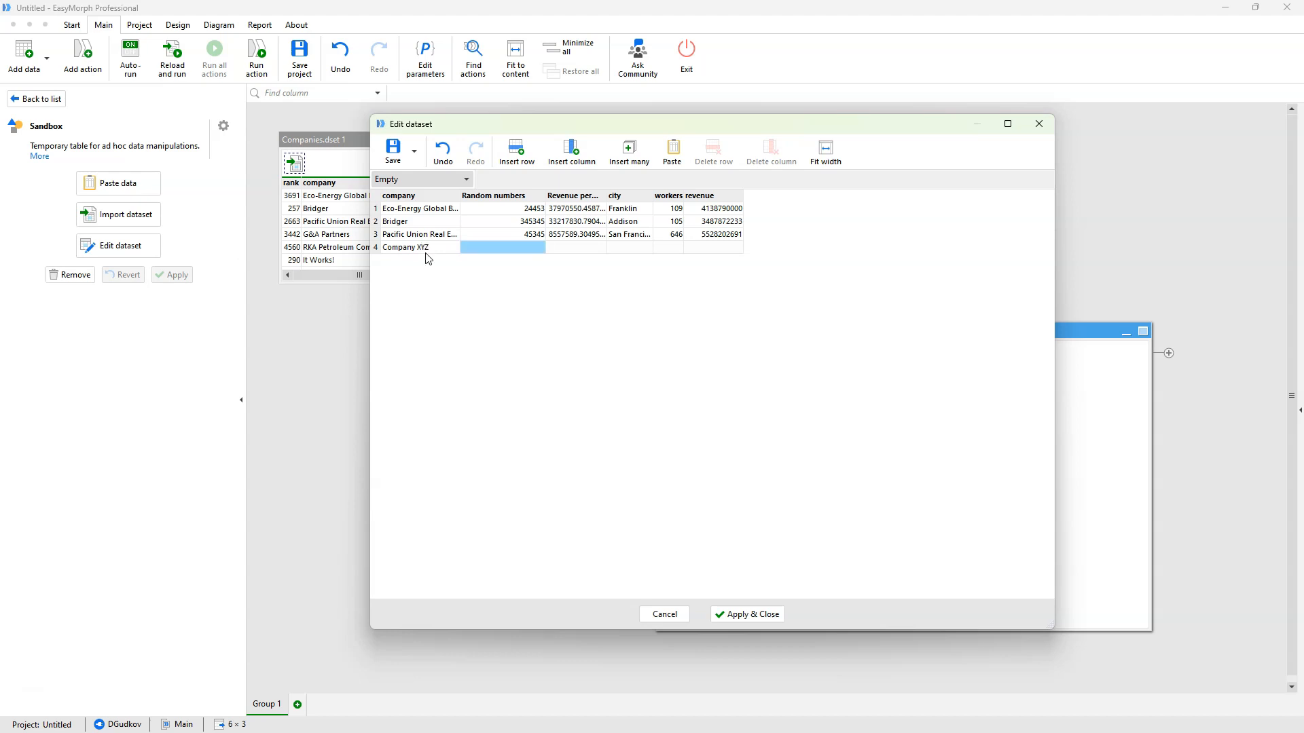
text(234234)
key(Tab)
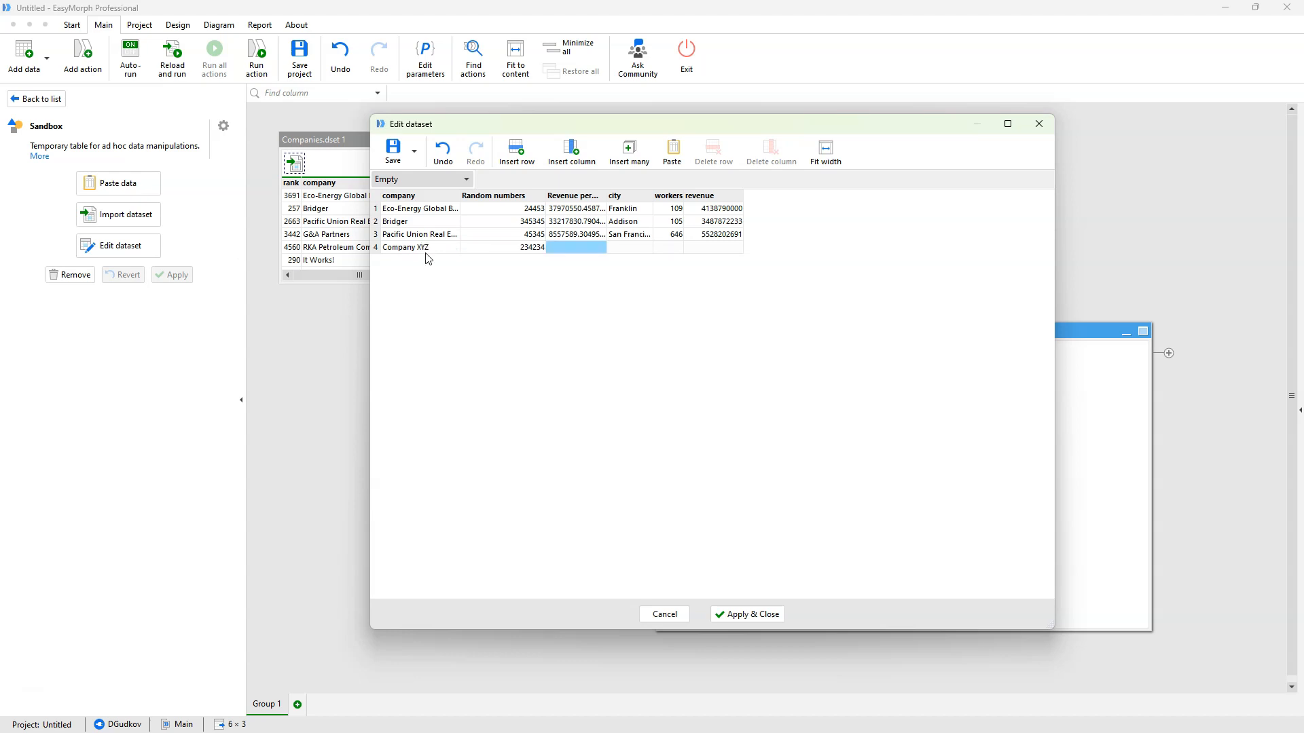
key(Tab)
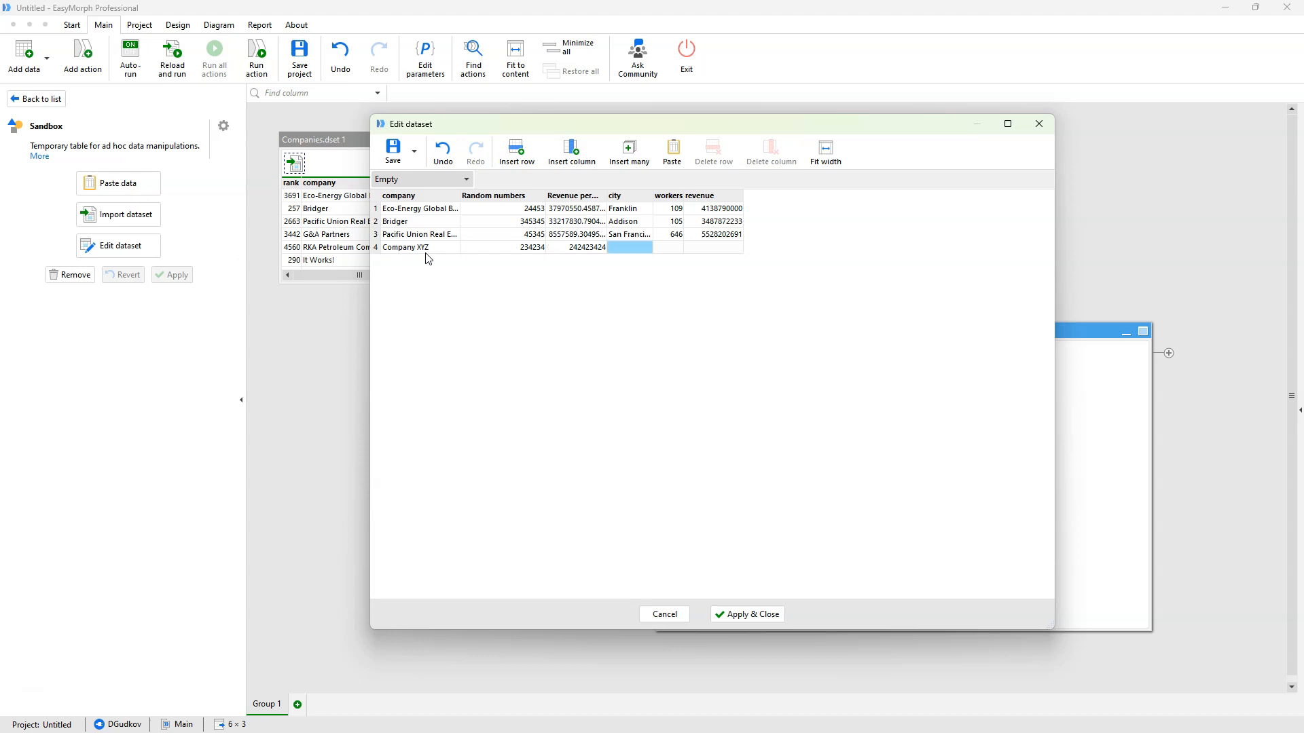
text(New York)
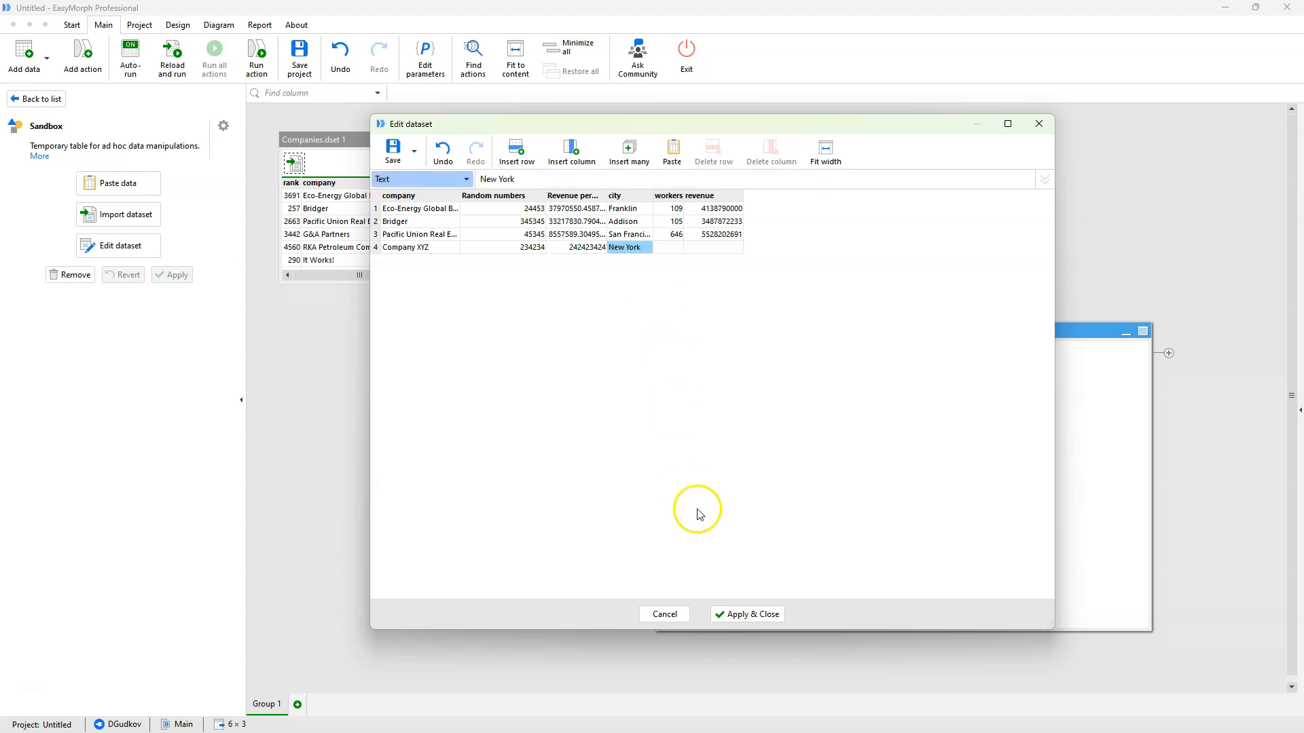
click(747, 614)
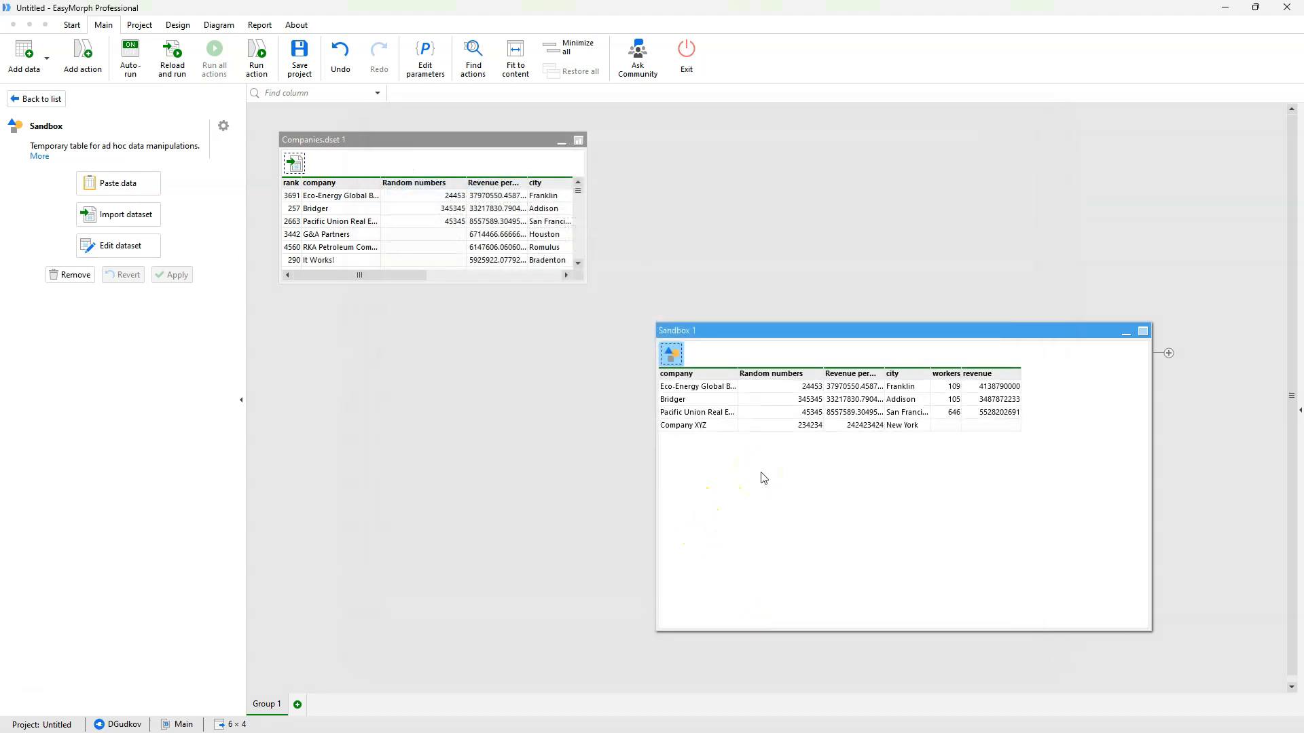
- Check the Company XYZ row's cells in the sandbox table and move the table left, closer to the Companies table
click(699, 425)
click(798, 425)
click(903, 426)
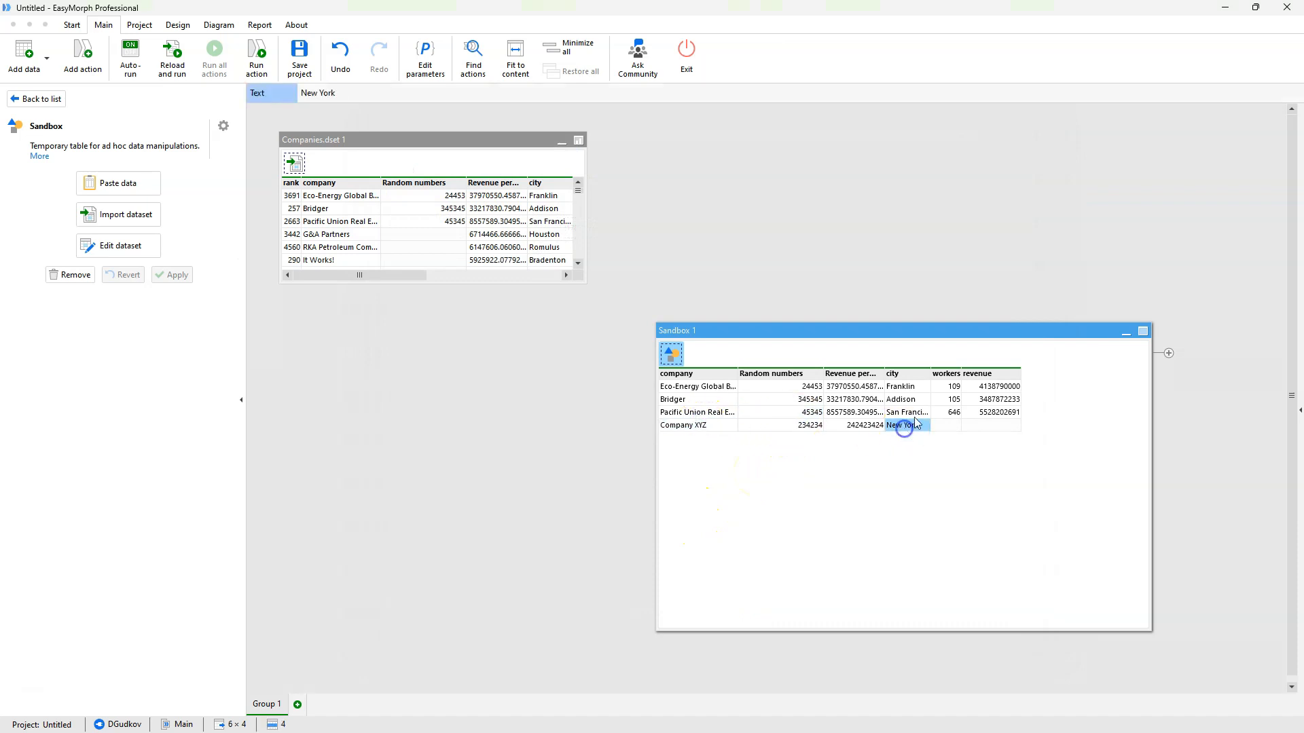
click(904, 422)
drag(765, 333, 644, 337)
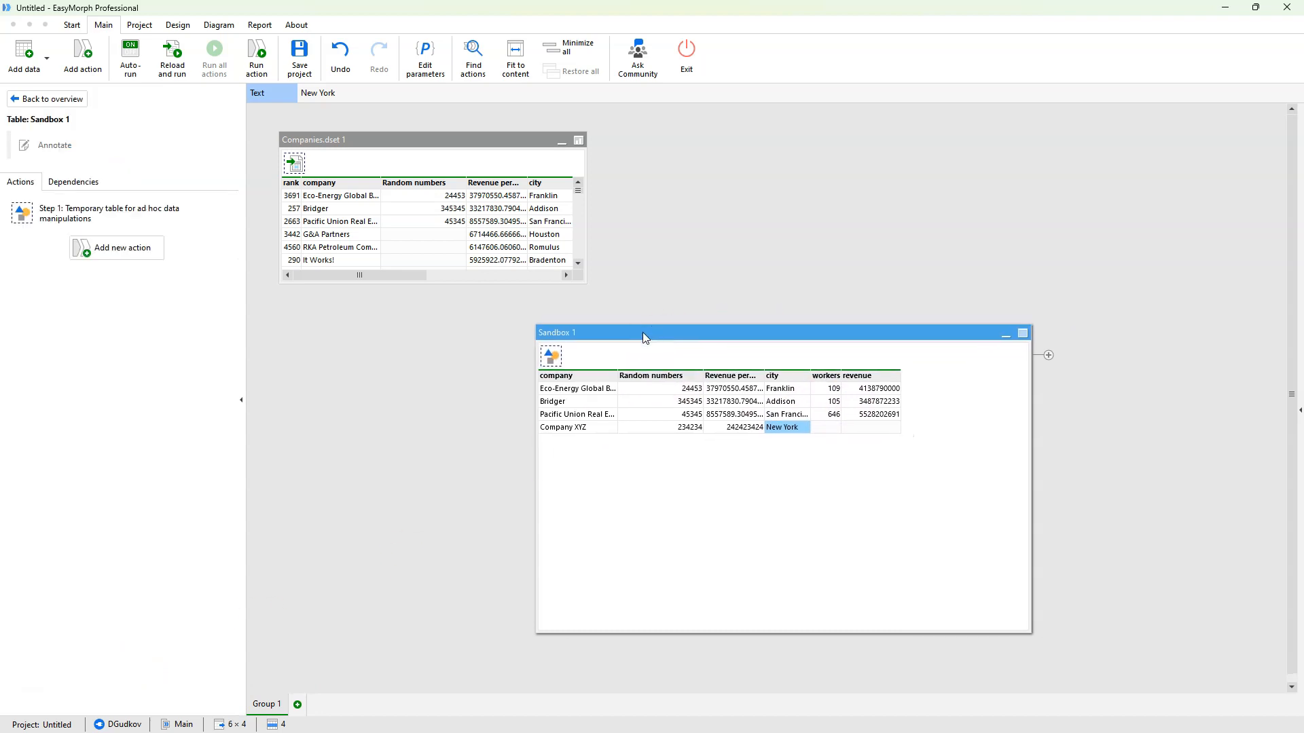
- Open the EasyMorph Server space as a new location in the file manager
click(72, 26)
click(17, 241)
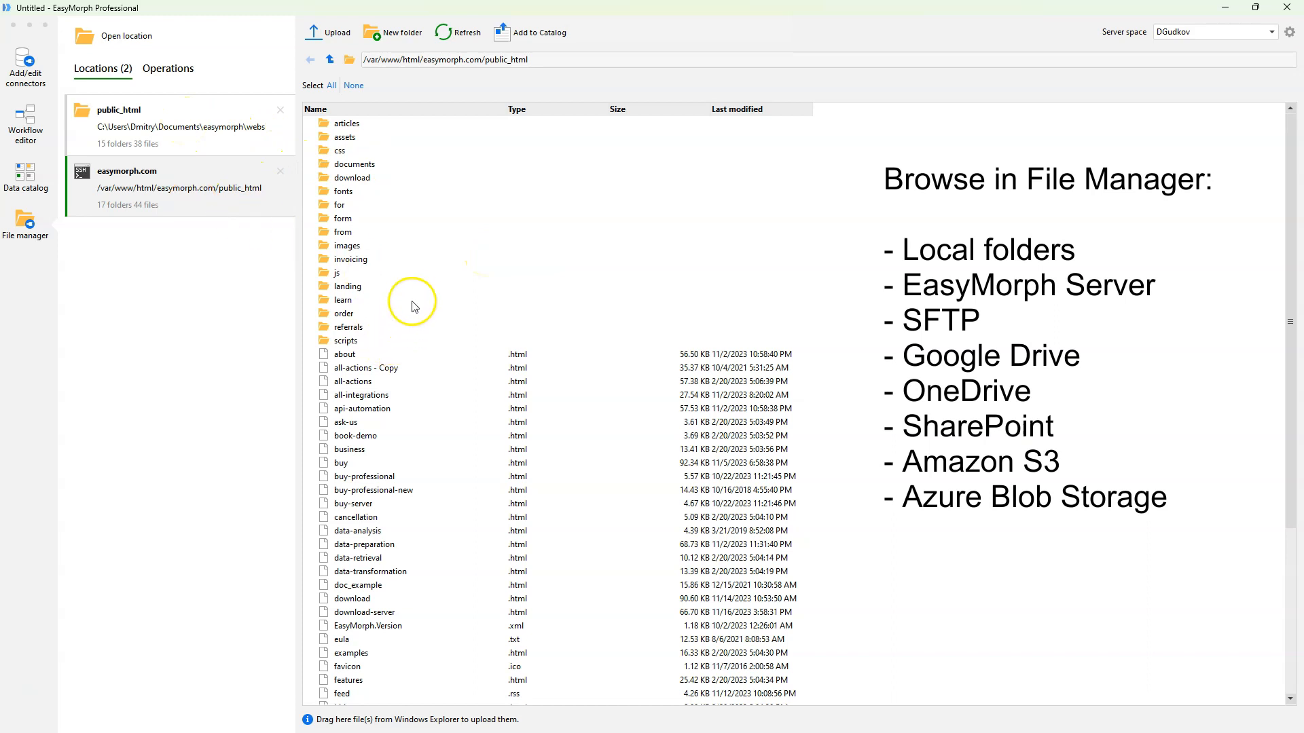
click(117, 37)
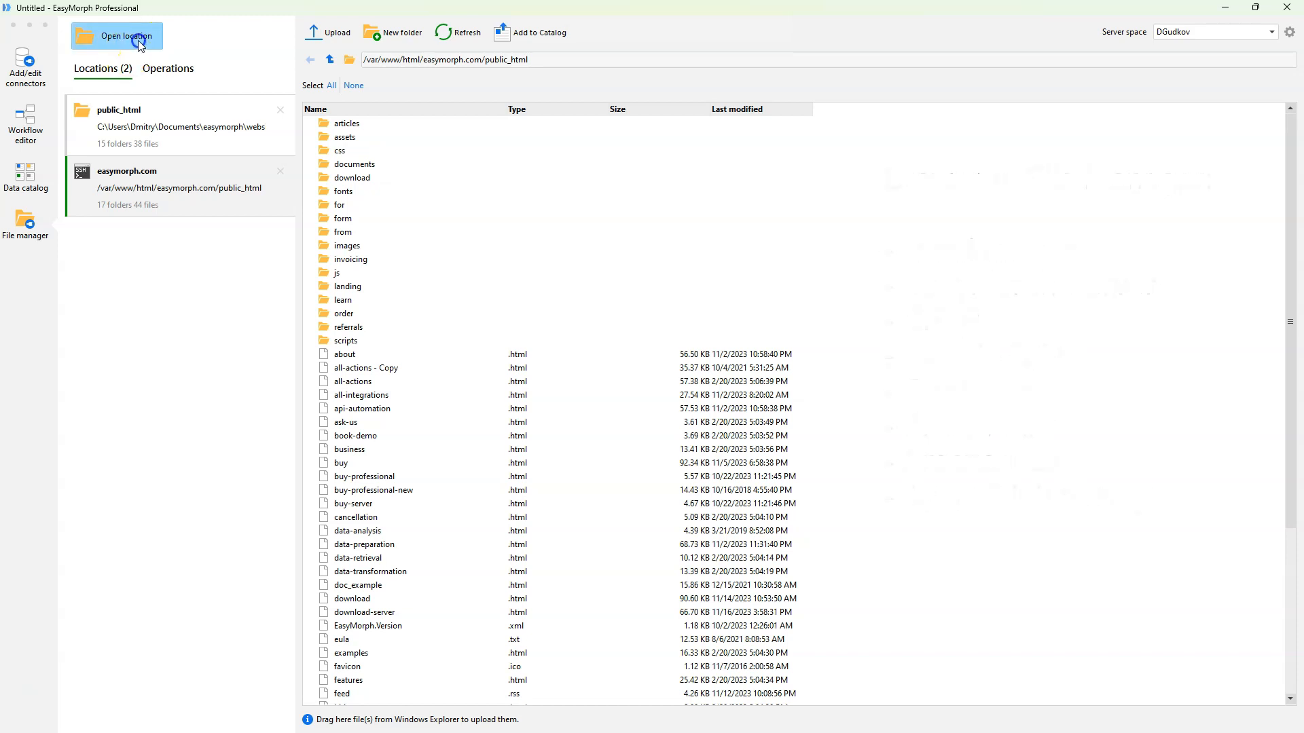
click(574, 359)
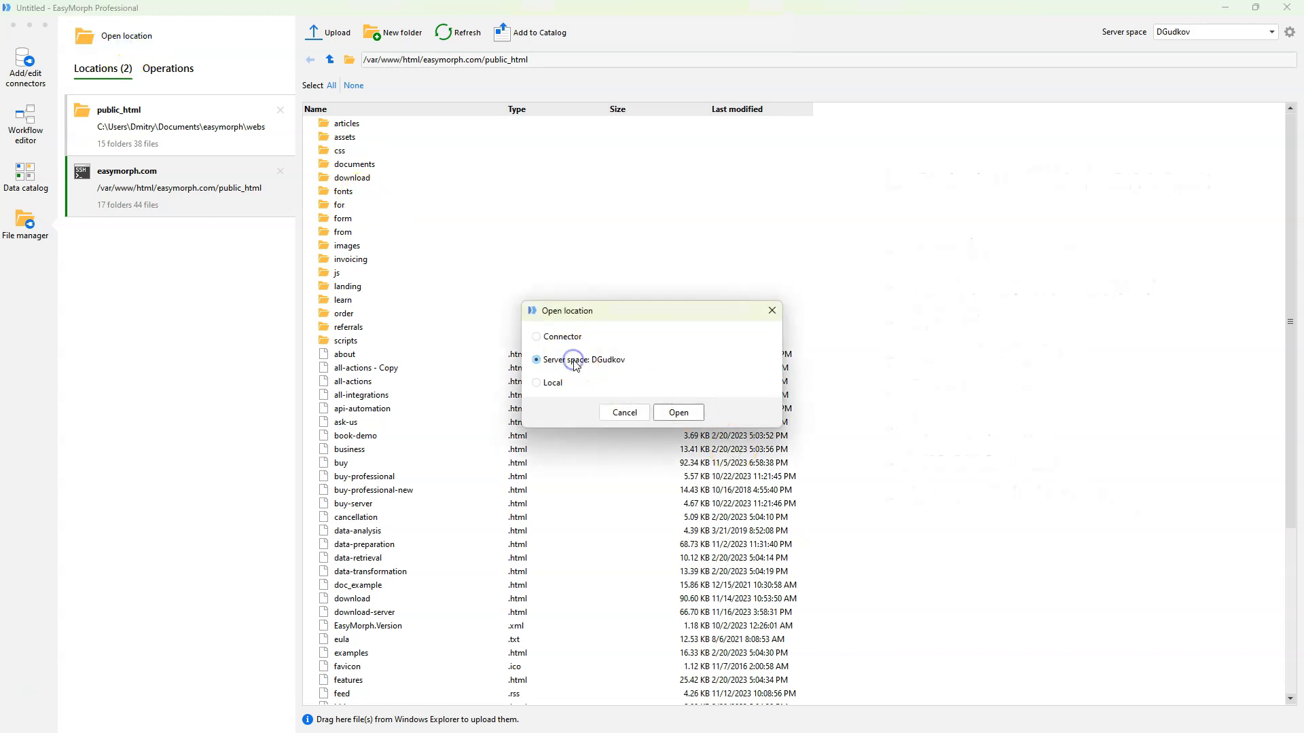
click(678, 413)
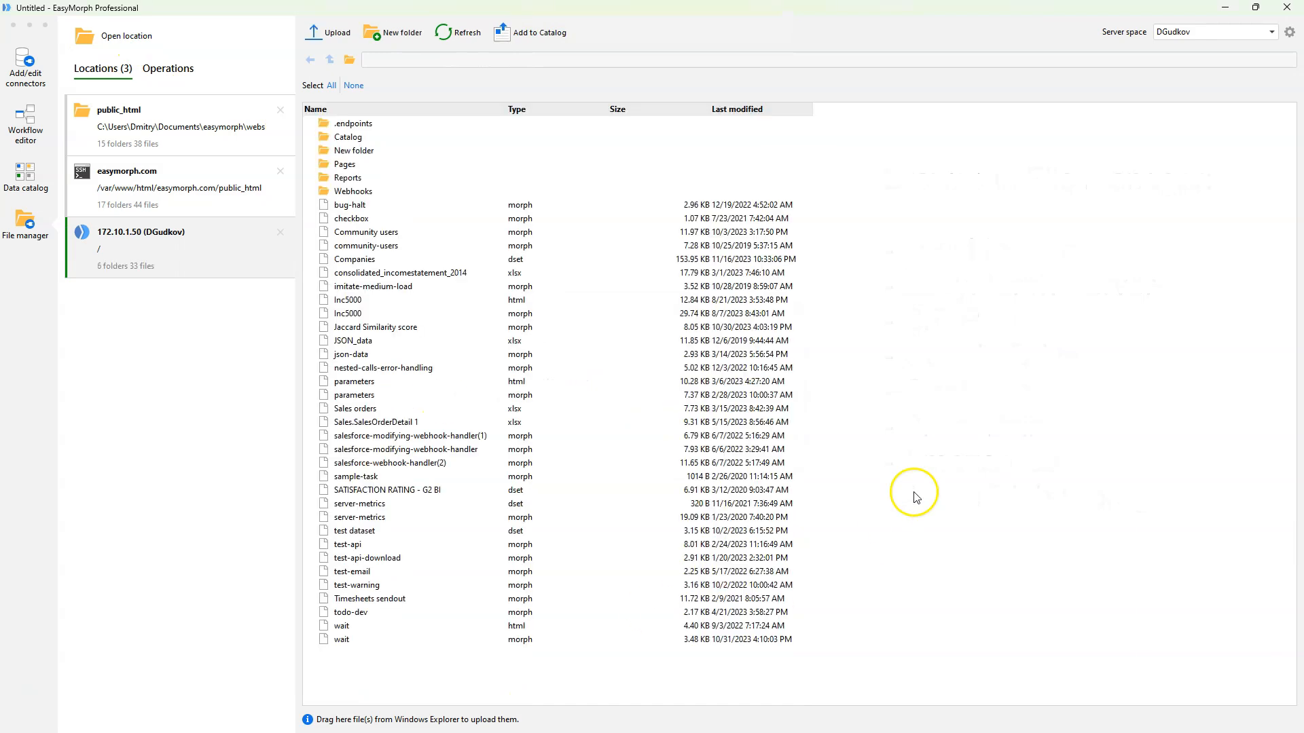
- Open the Companies dataset stored on the server for editing and look through its cells
click(351, 260)
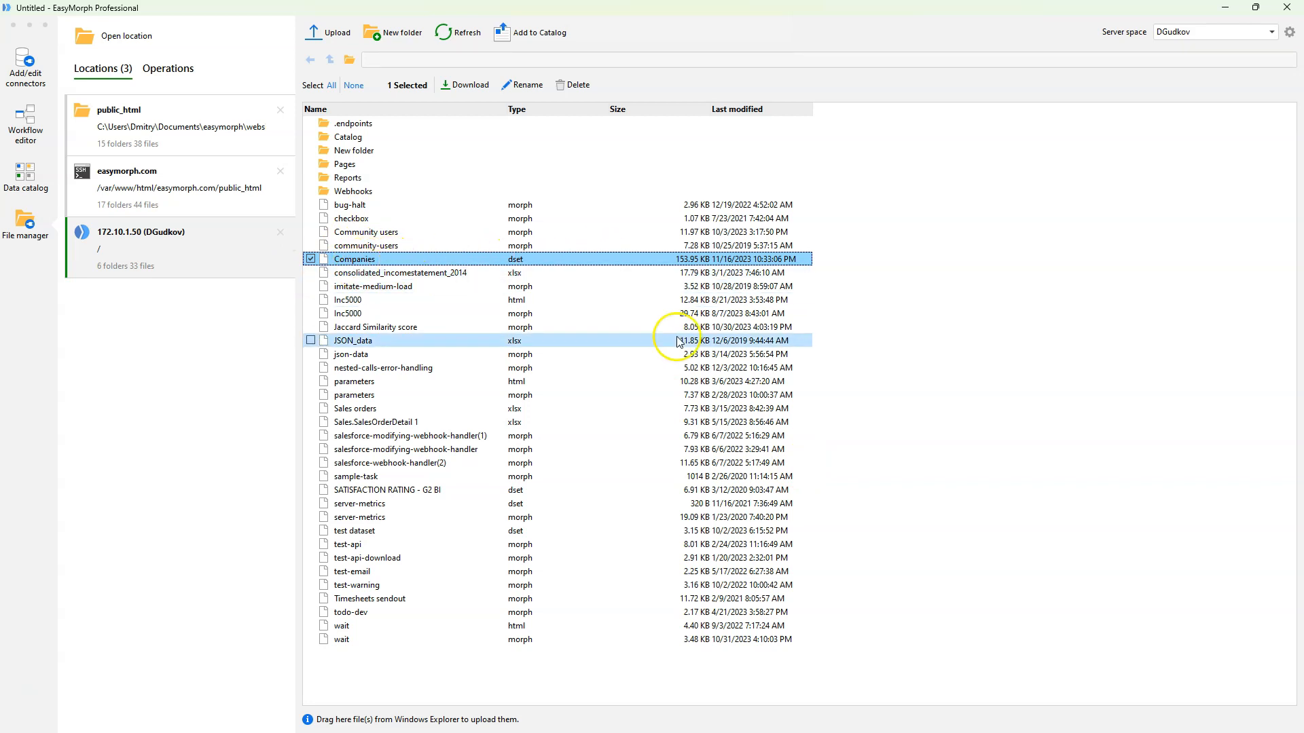
right_click(352, 263)
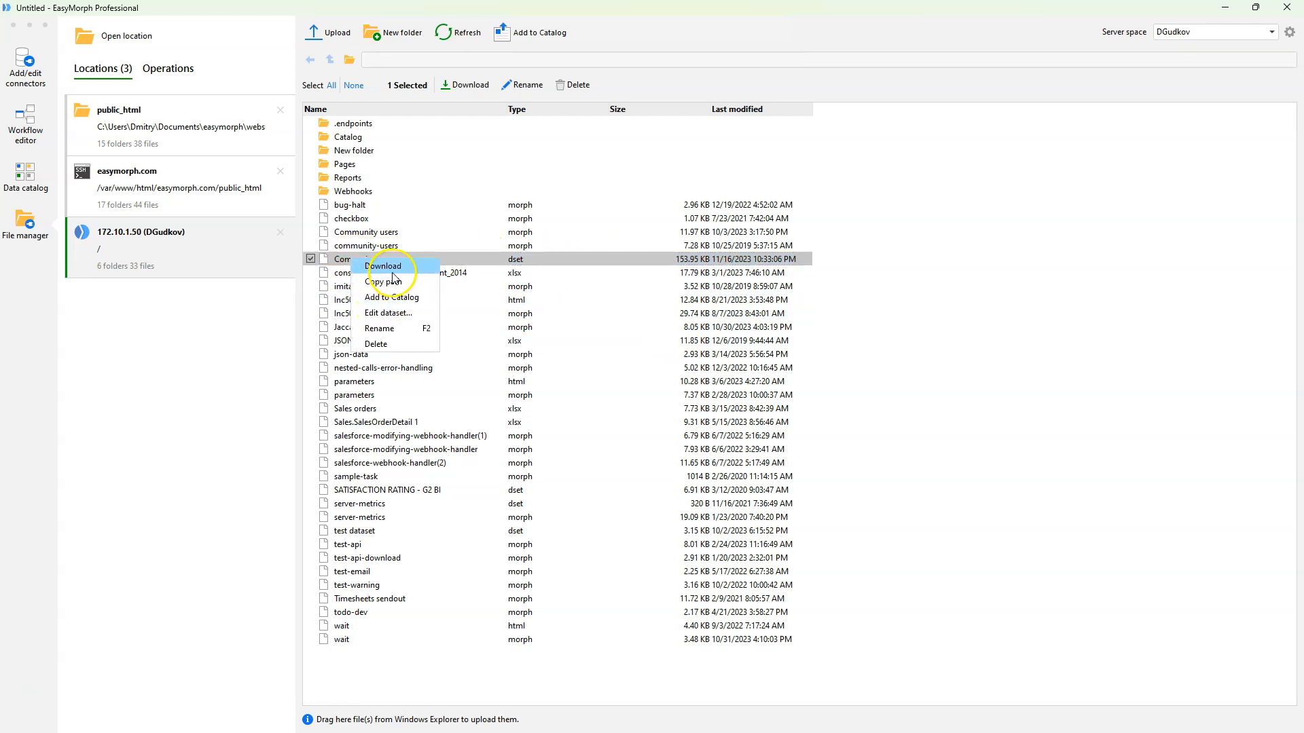
click(383, 314)
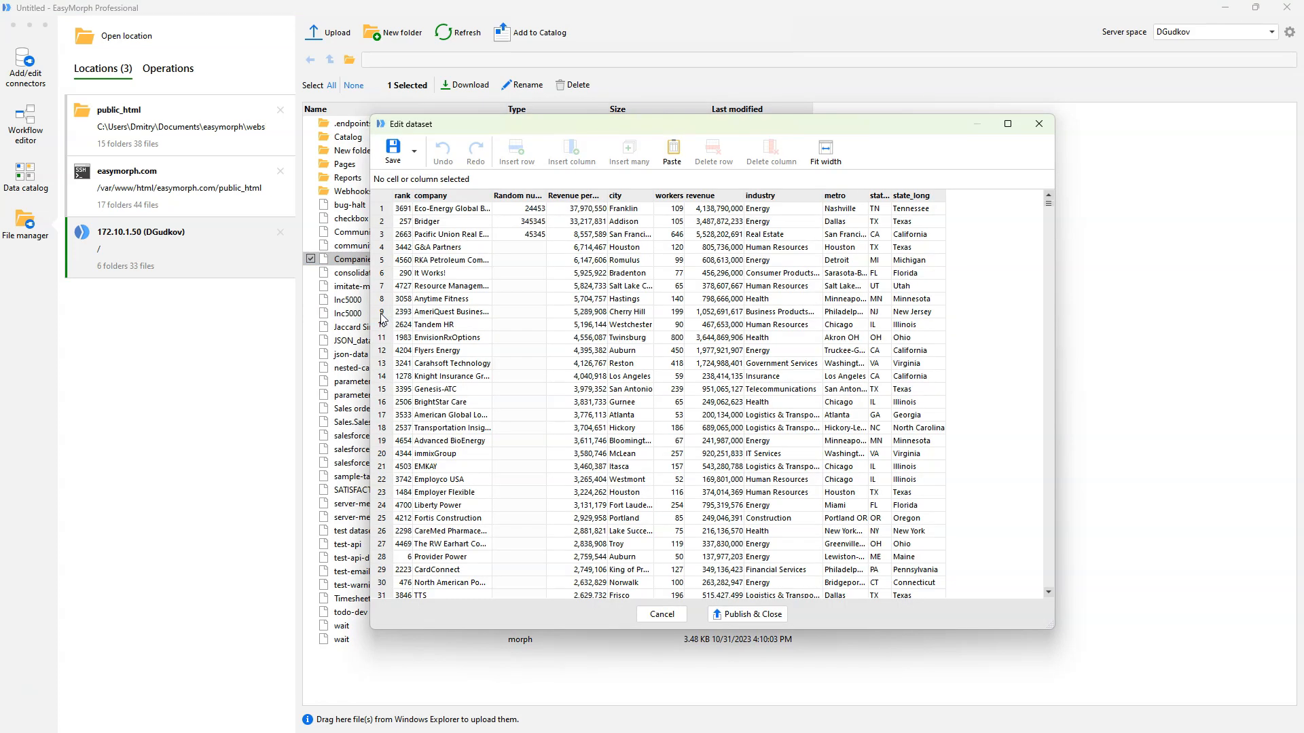
drag(539, 129, 478, 117)
click(451, 311)
click(392, 300)
click(551, 261)
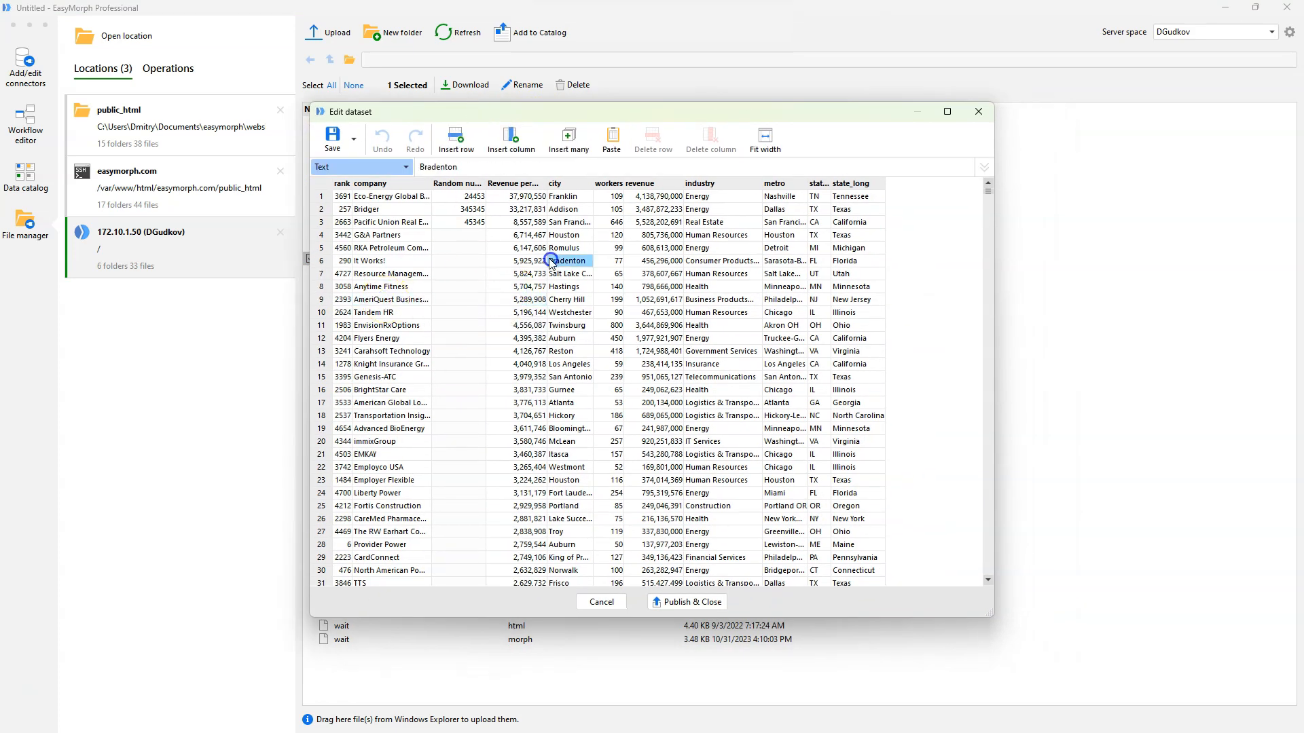
- Delete the Random numbers column from the Companies dataset and publish the change to the server
click(460, 184)
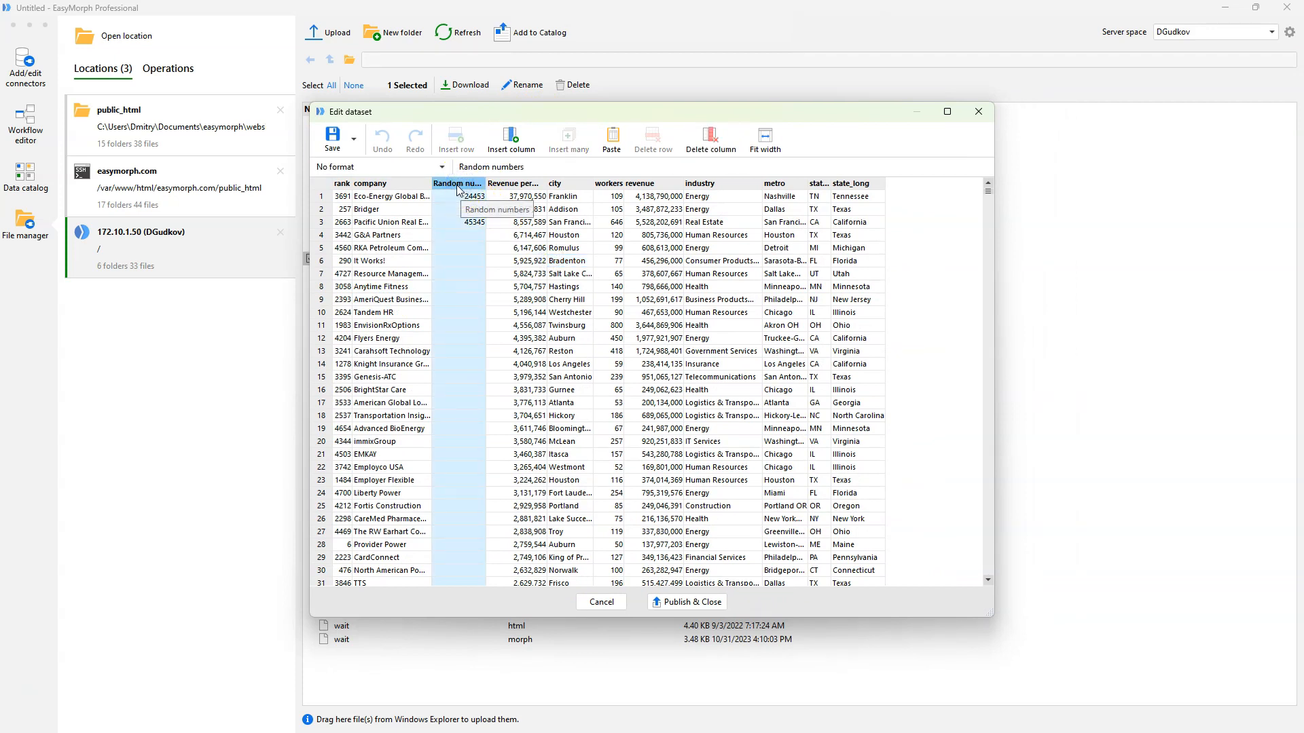
click(711, 138)
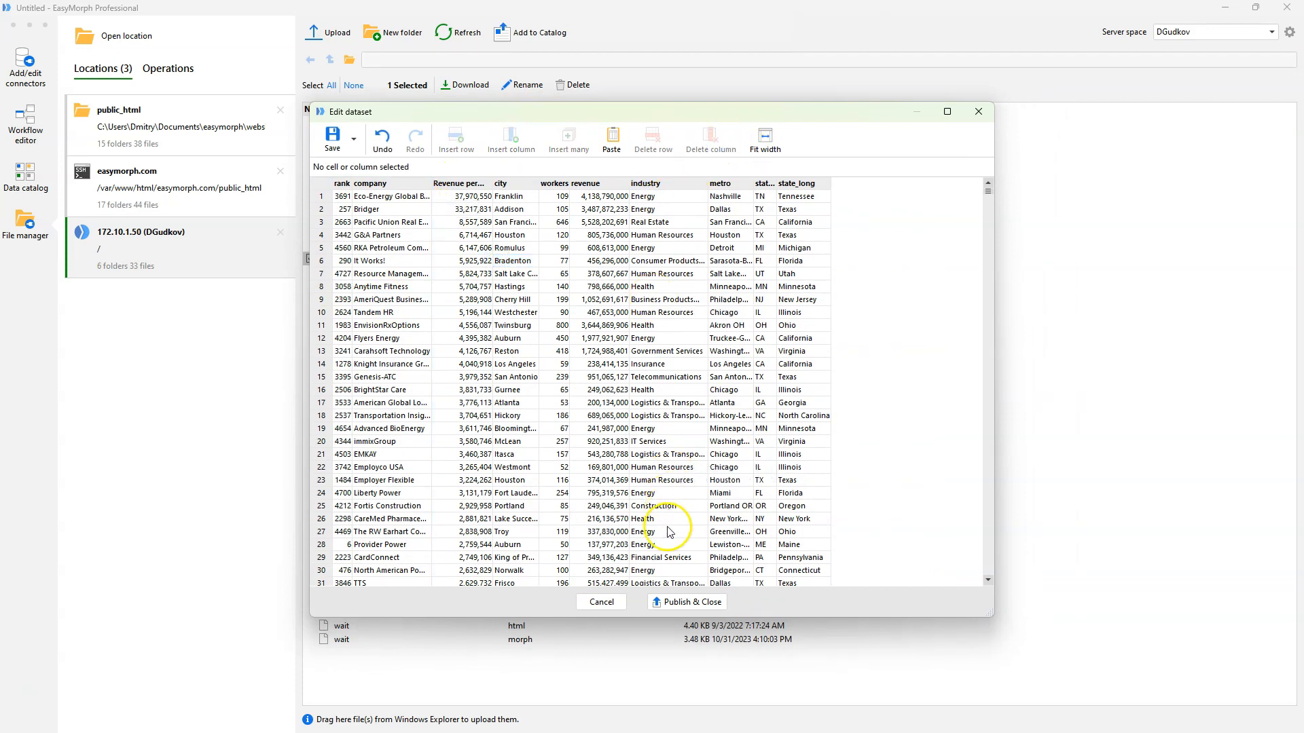
click(686, 603)
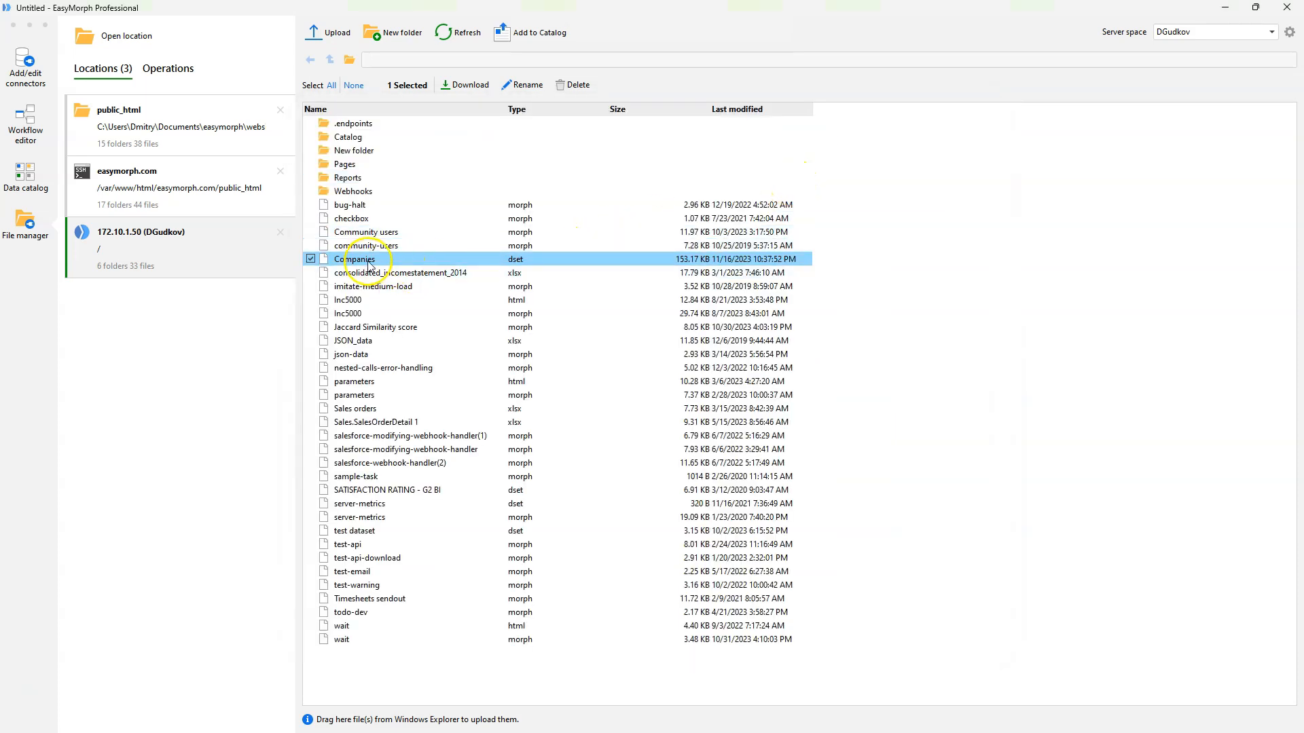
- Select the updated Companies file in the server location and switch to the Data catalog
click(353, 260)
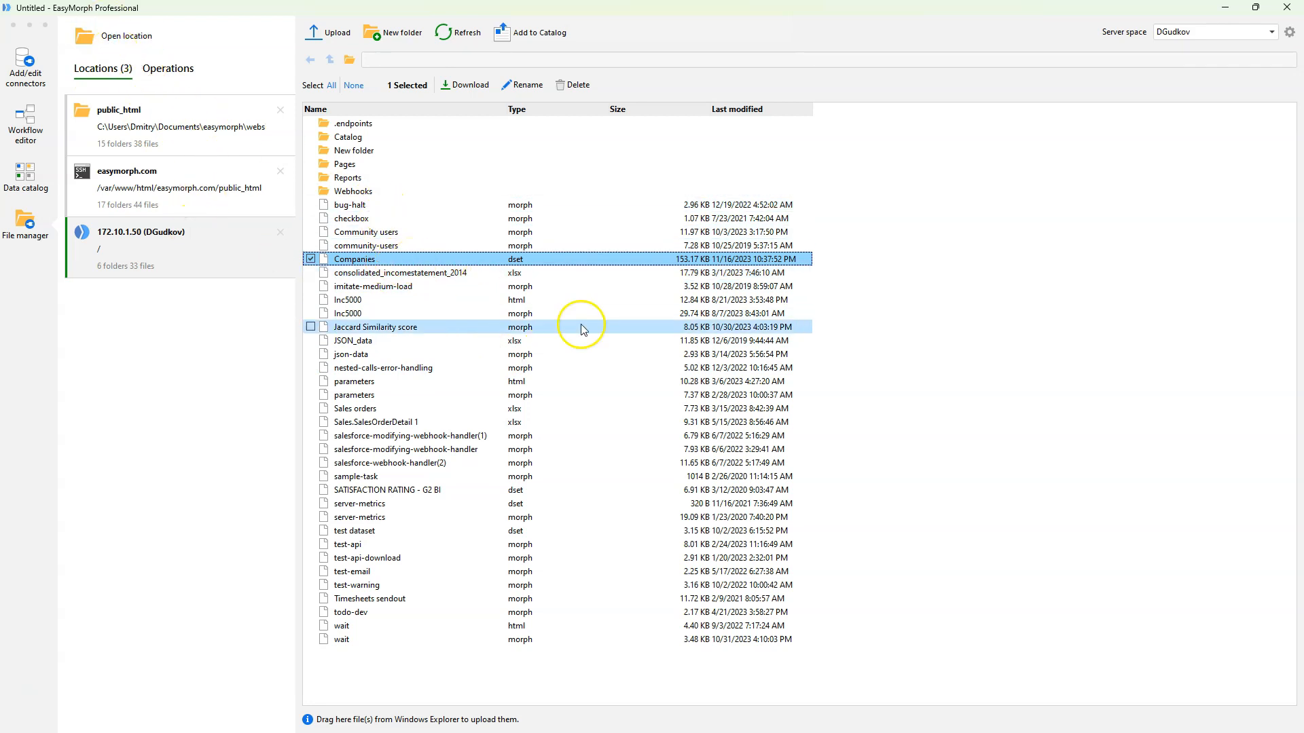
click(25, 175)
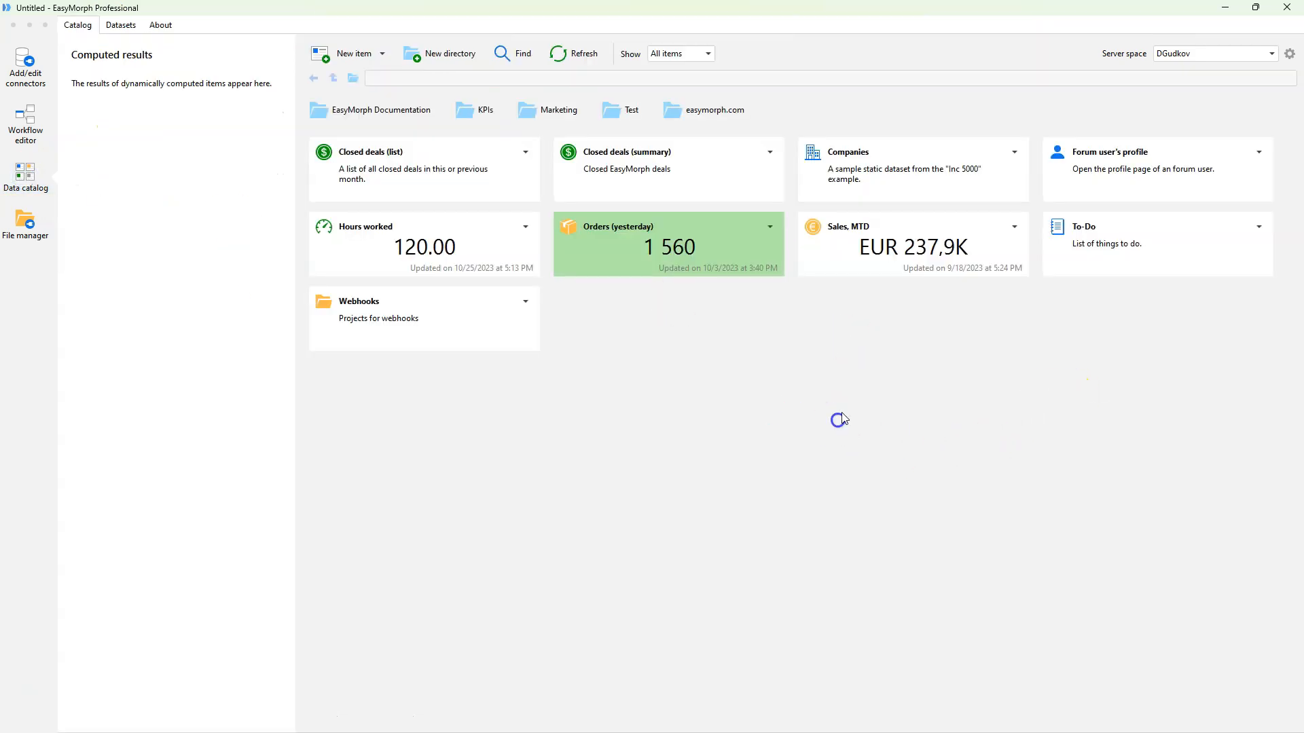
click(384, 54)
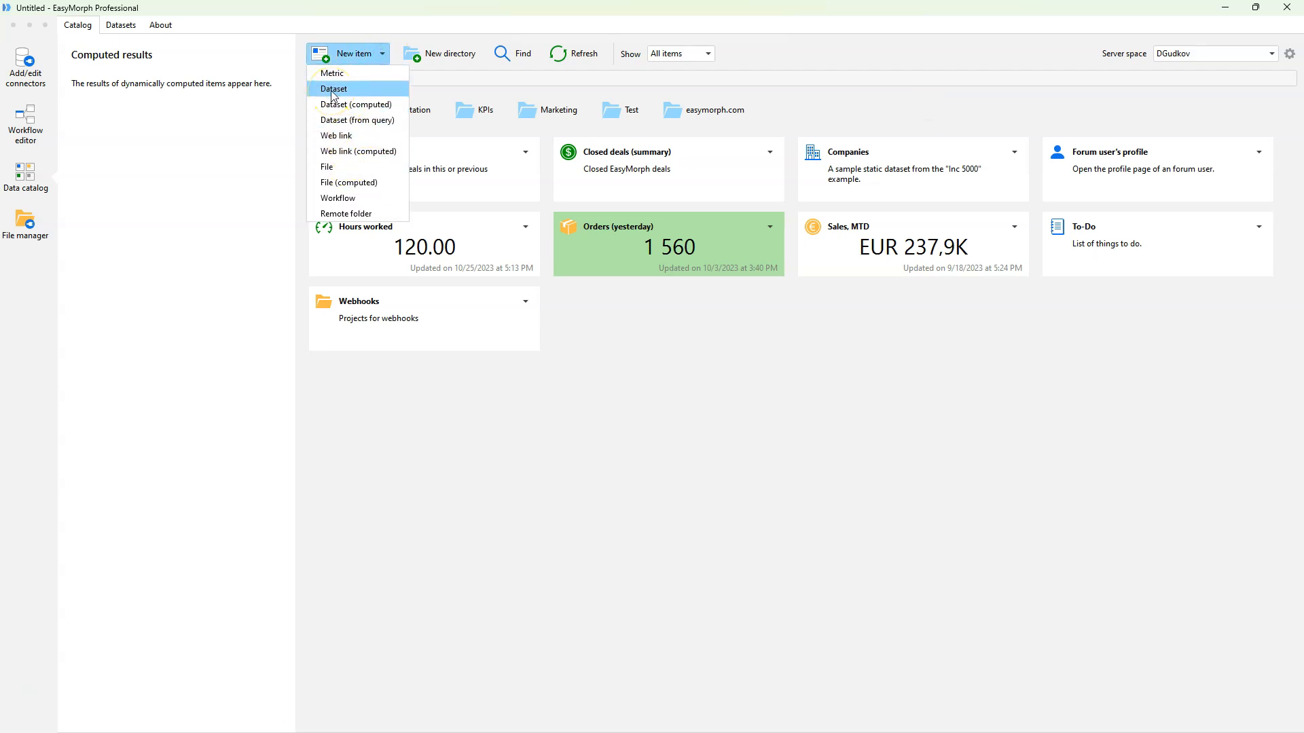
click(954, 116)
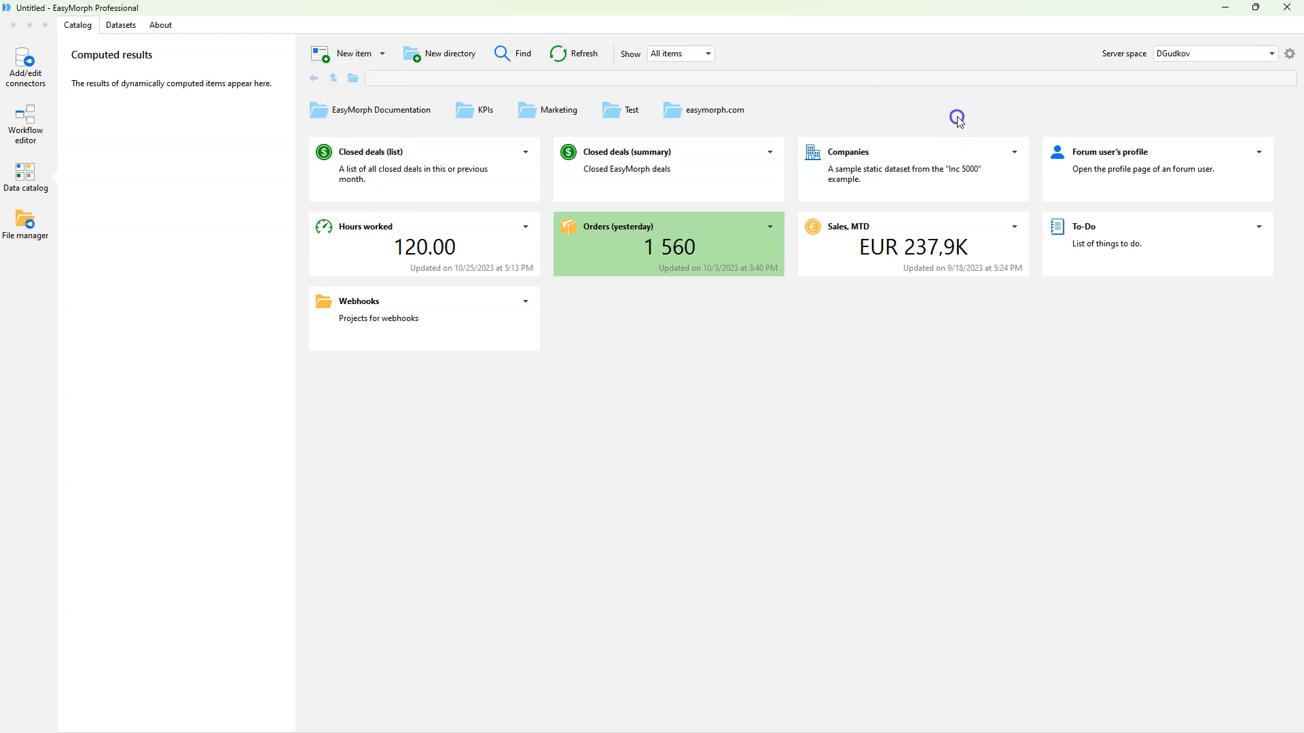
- Open the dataset of the Companies catalog item for editing and look through several of its cells
click(1013, 153)
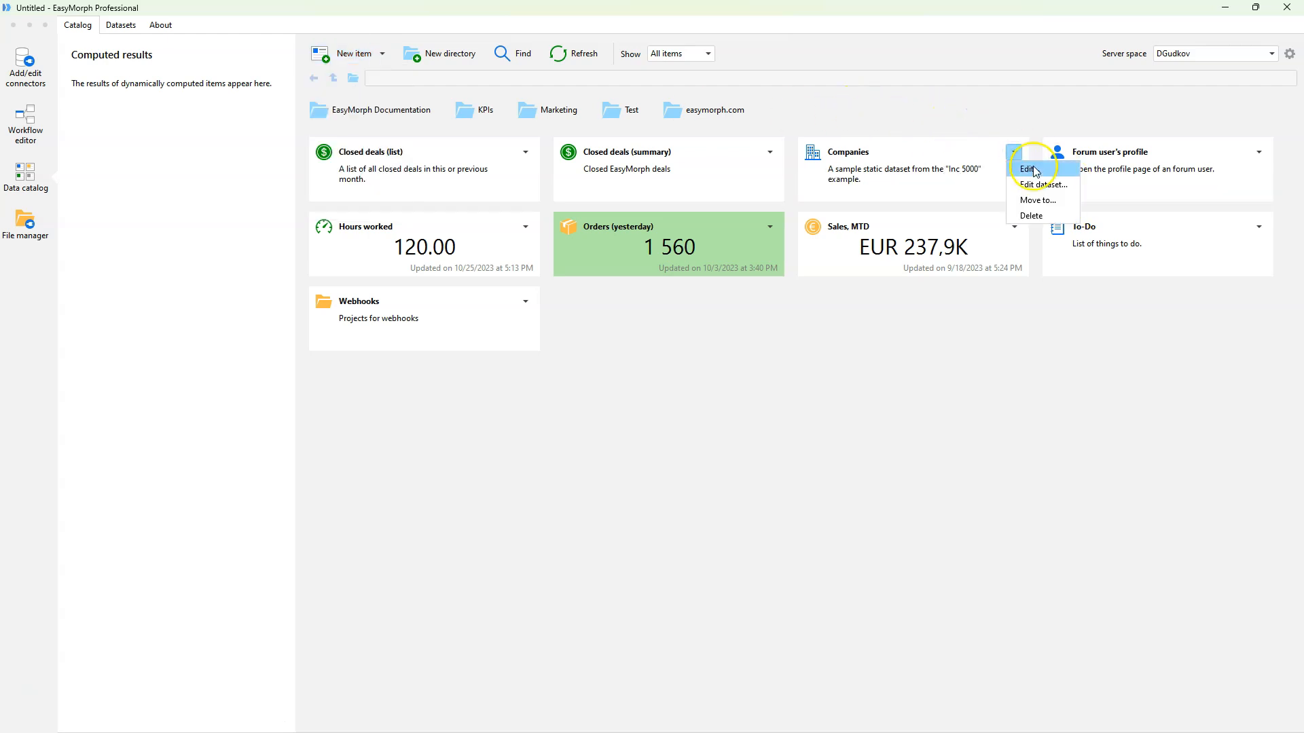
click(1029, 190)
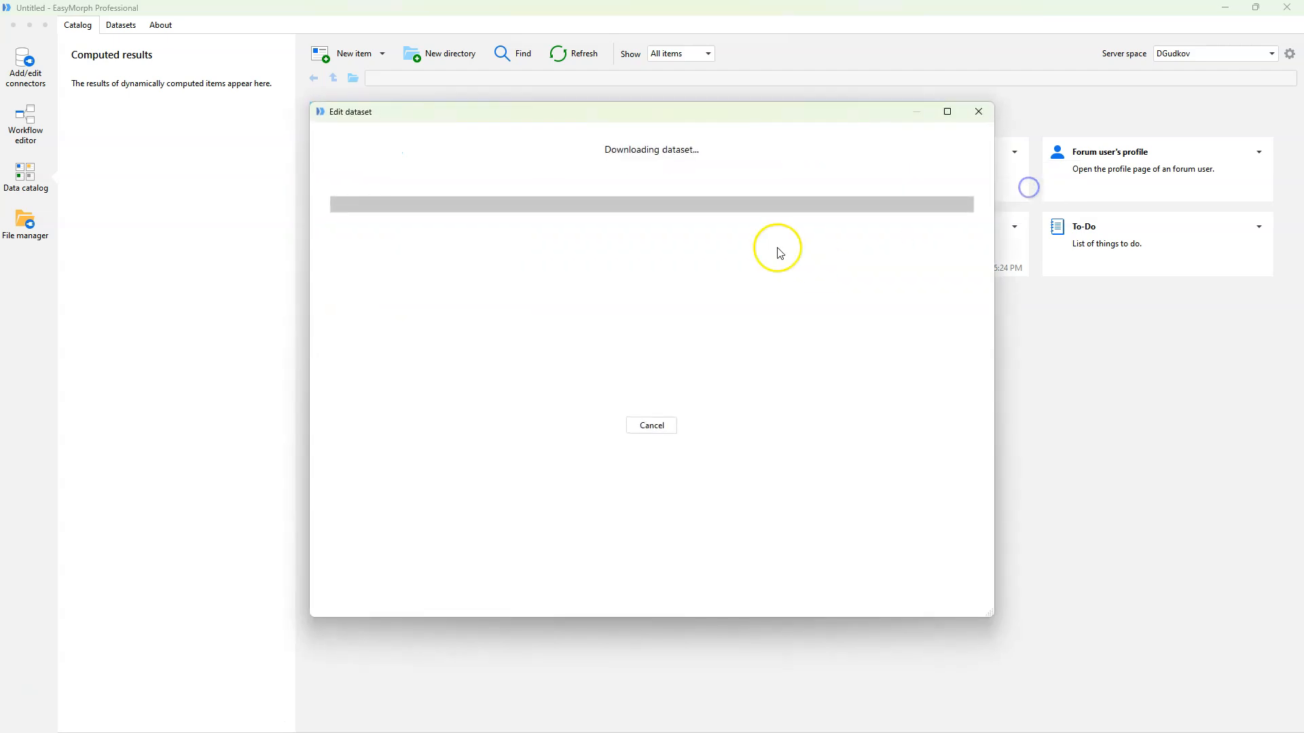
drag(559, 114, 569, 120)
click(522, 319)
click(400, 306)
click(523, 338)
click(573, 345)
click(681, 304)
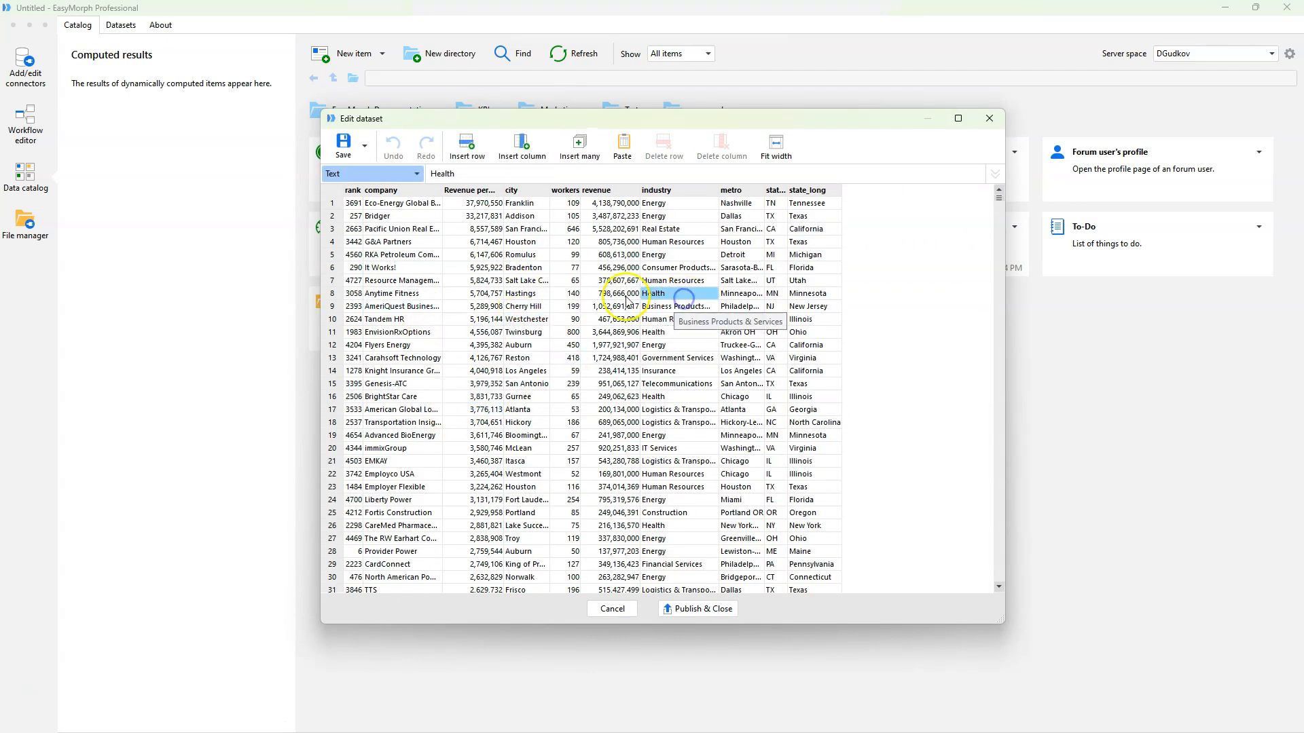
- Insert an empty column directly after the company column and publish the edited dataset to the server
click(421, 191)
right_click(423, 192)
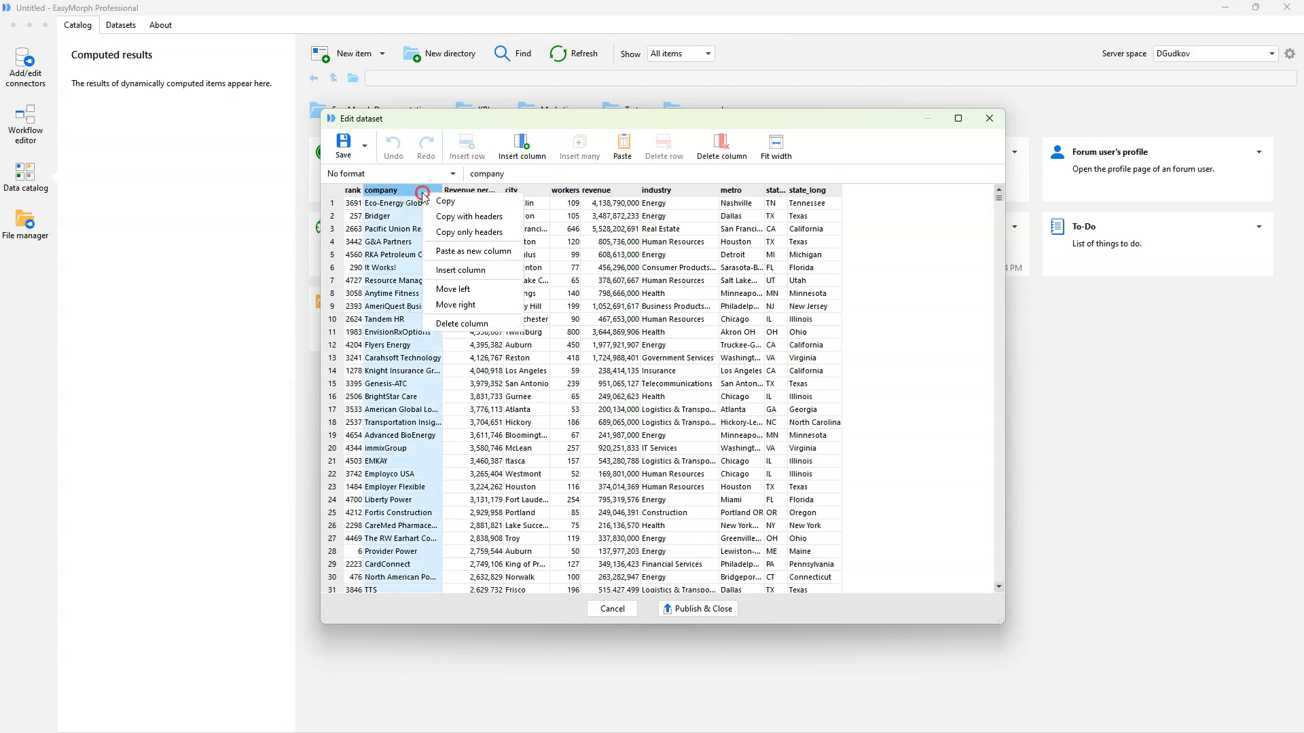
click(472, 275)
click(679, 306)
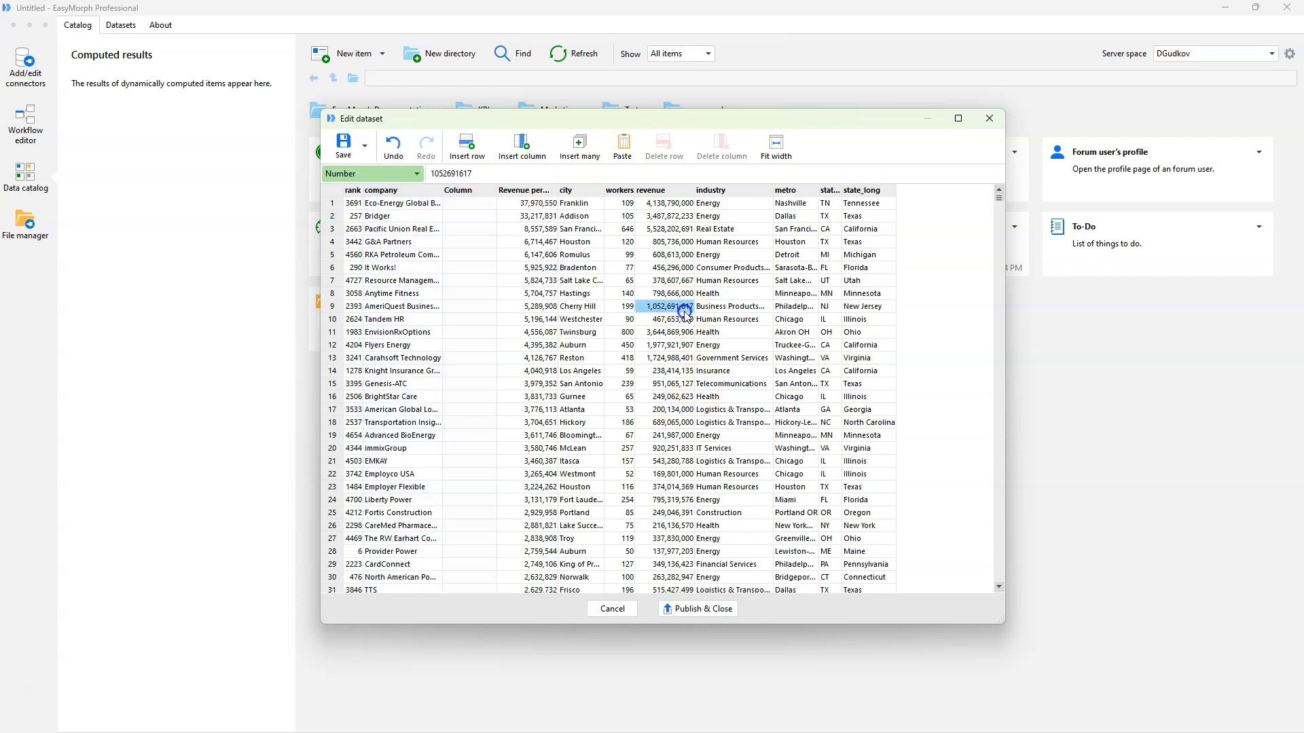
click(687, 610)
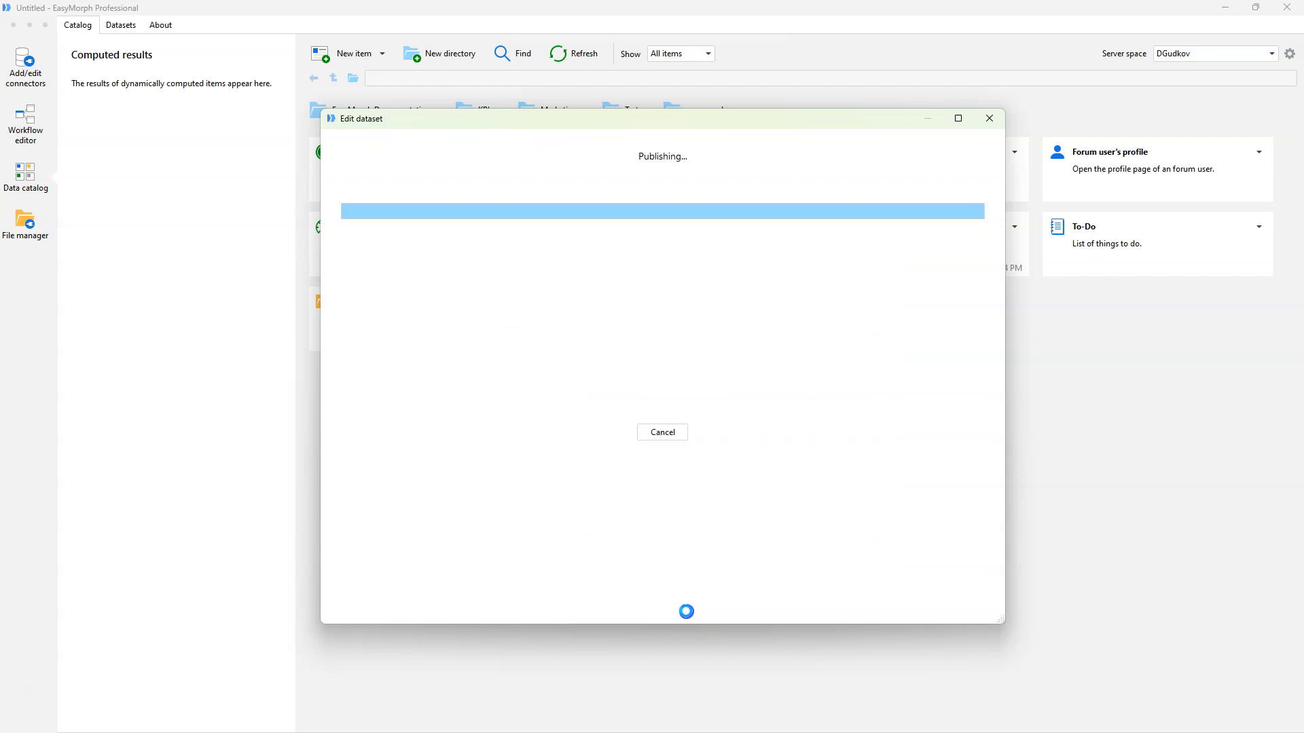